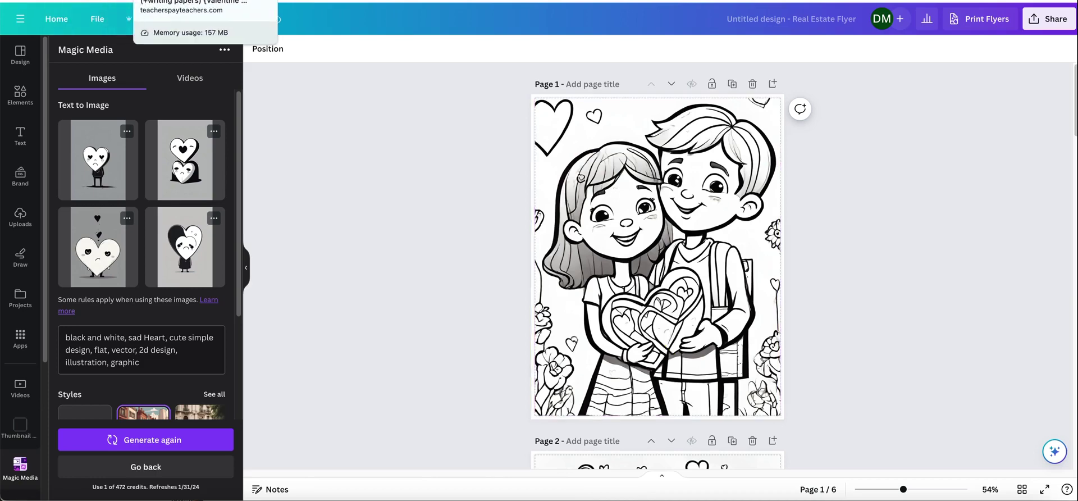
# Switch to the TPT page and examine the search phrase "coloring pages valentines" with its suggestions
pyautogui.click(146, 2)
pyautogui.scroll(10, 629, 197)
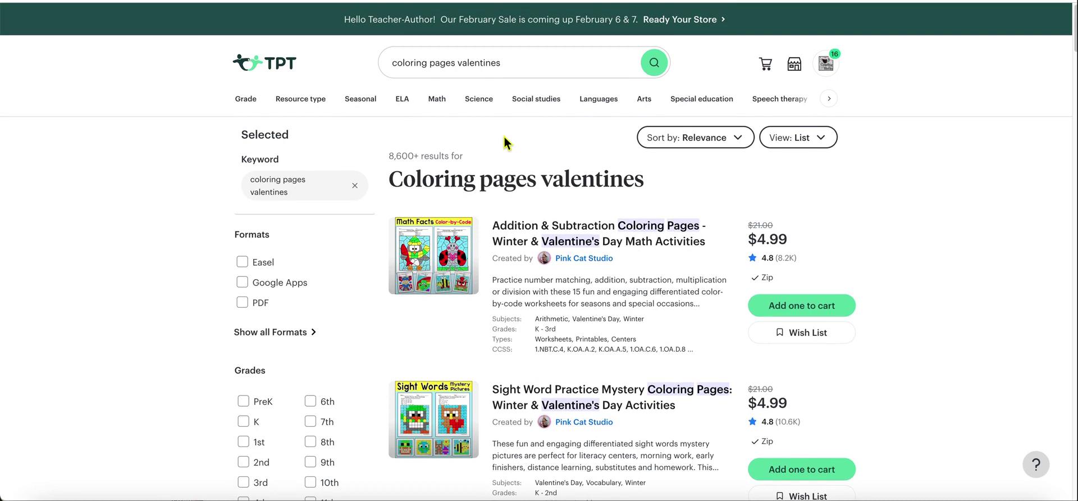
pyautogui.hscroll(1, 778, 101)
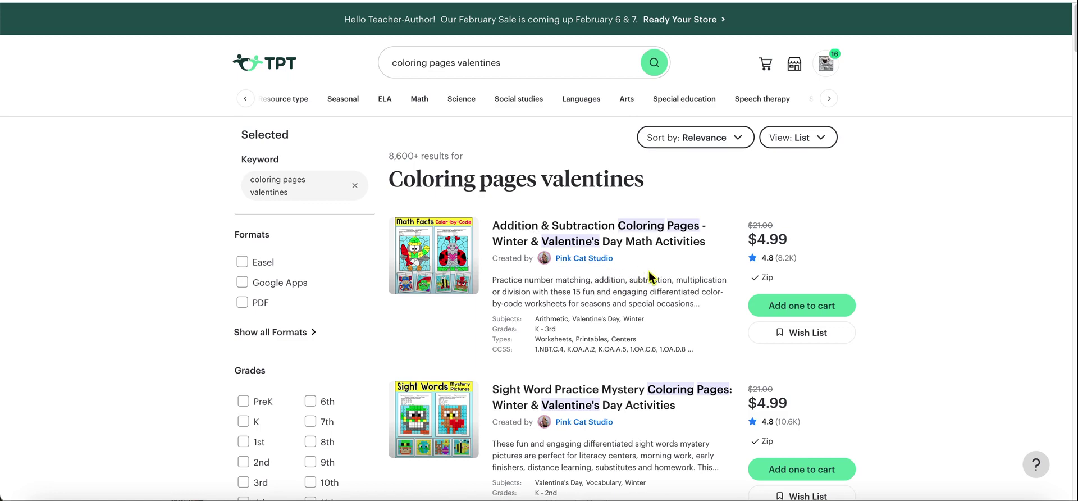
pyautogui.click(393, 63)
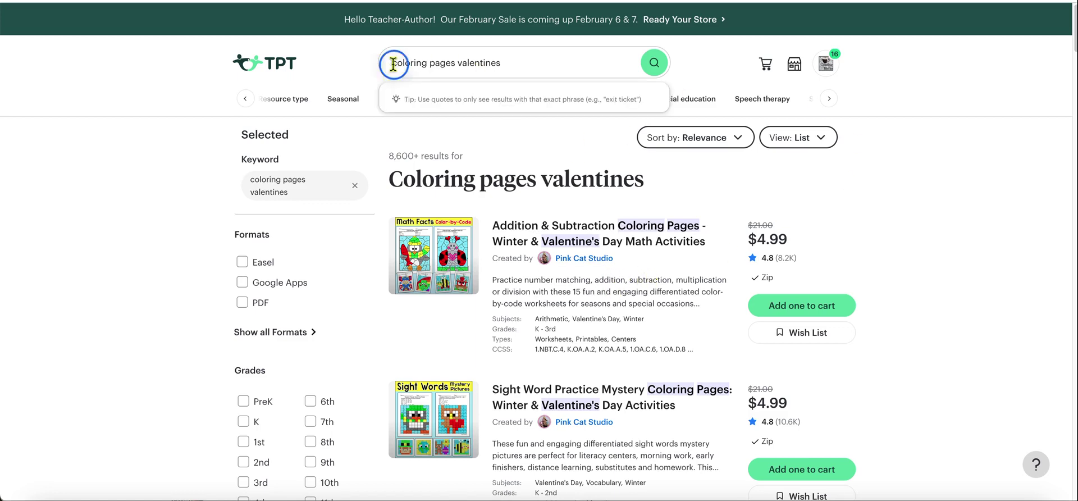
pyautogui.moveTo(393, 63); pyautogui.dragTo(512, 63)
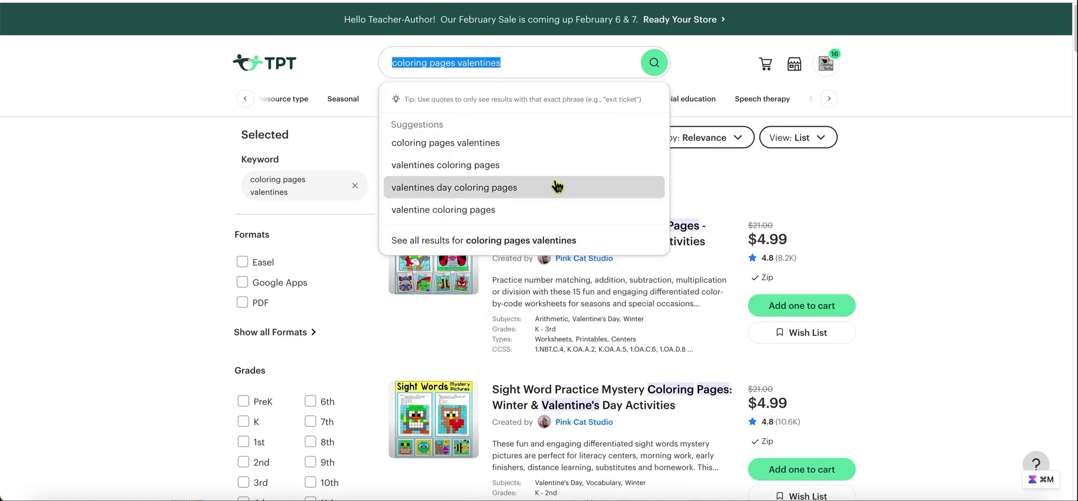
pyautogui.click(899, 207)
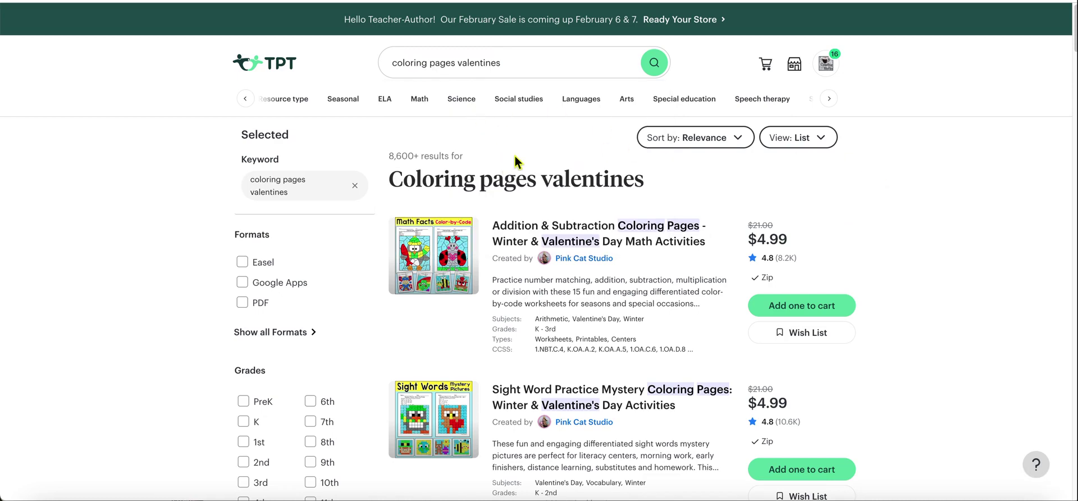
# Look through the Valentine coloring page listings on TPT, comparing their covers, prices and ratings
pyautogui.scroll(-4, 563, 210)
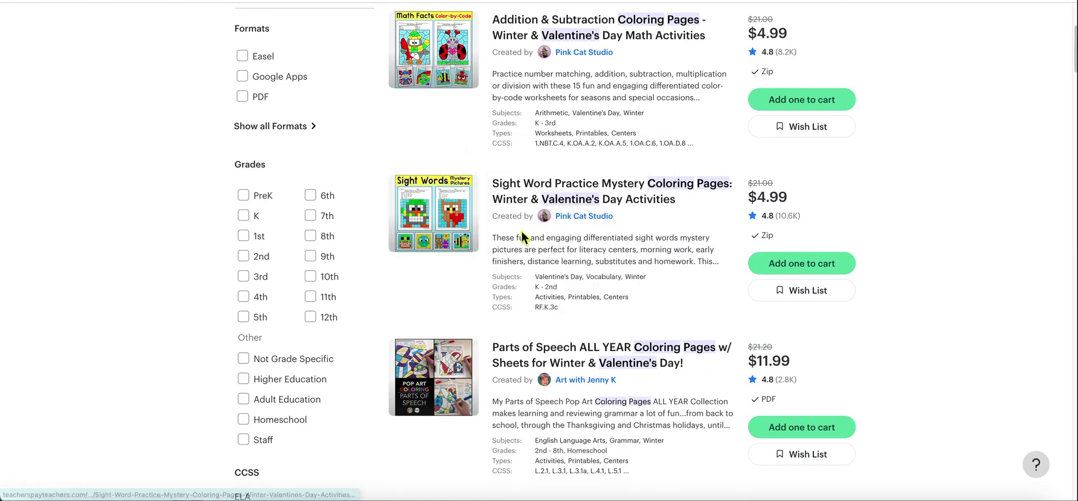
pyautogui.moveTo(449, 214)
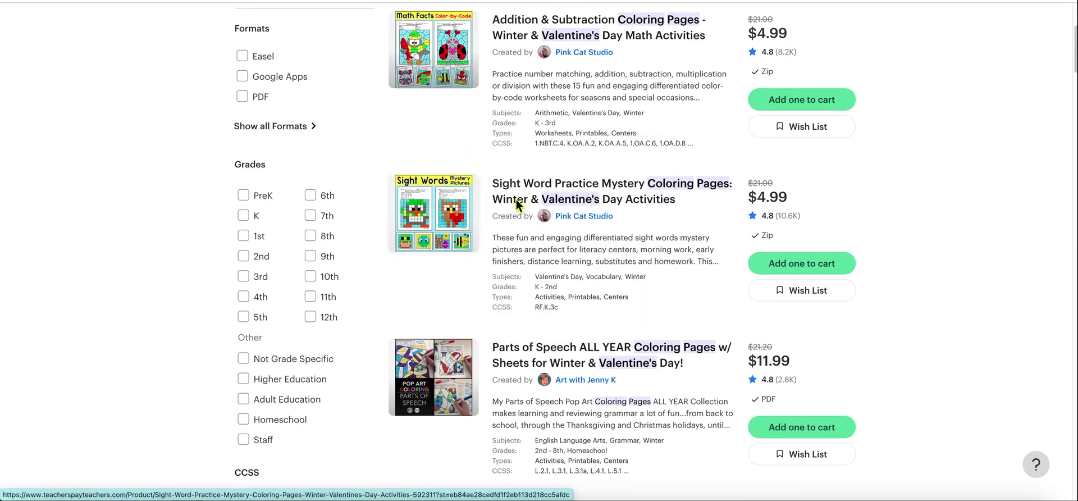
pyautogui.moveTo(440, 71)
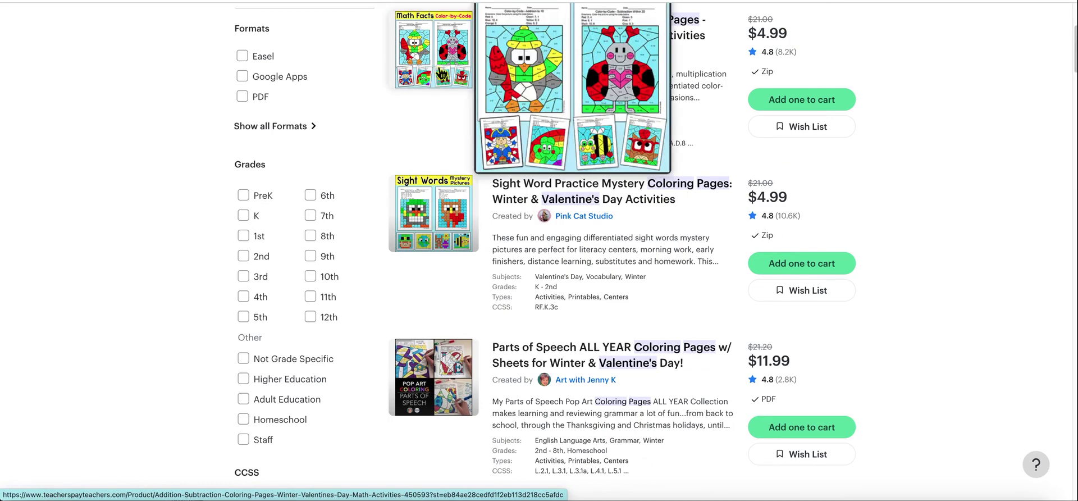
pyautogui.scroll(1, 638, 76)
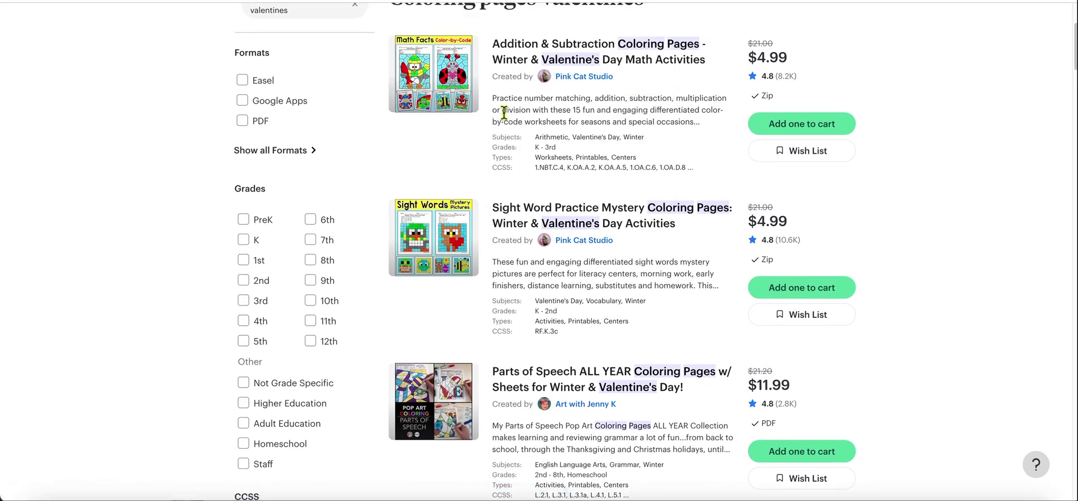
pyautogui.scroll(-6, 559, 248)
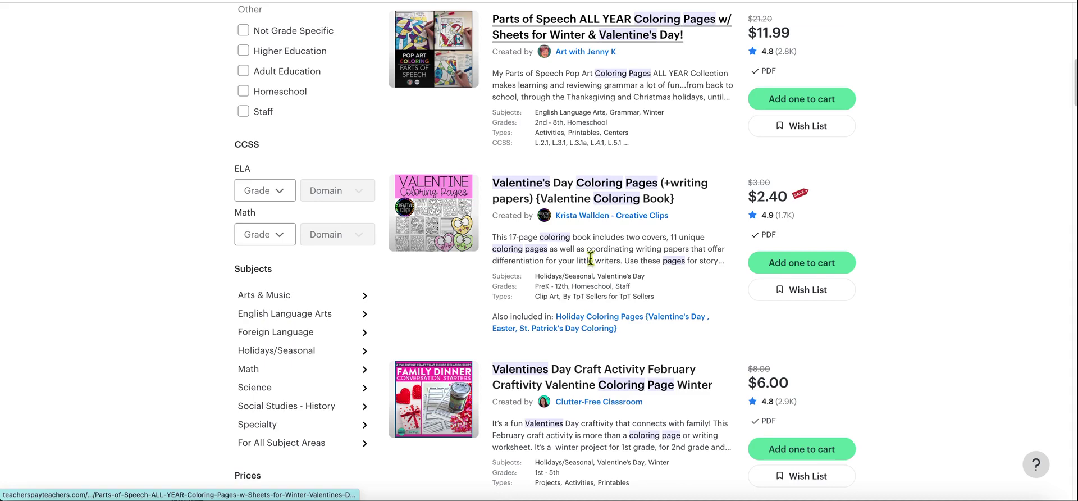
pyautogui.scroll(3, 591, 258)
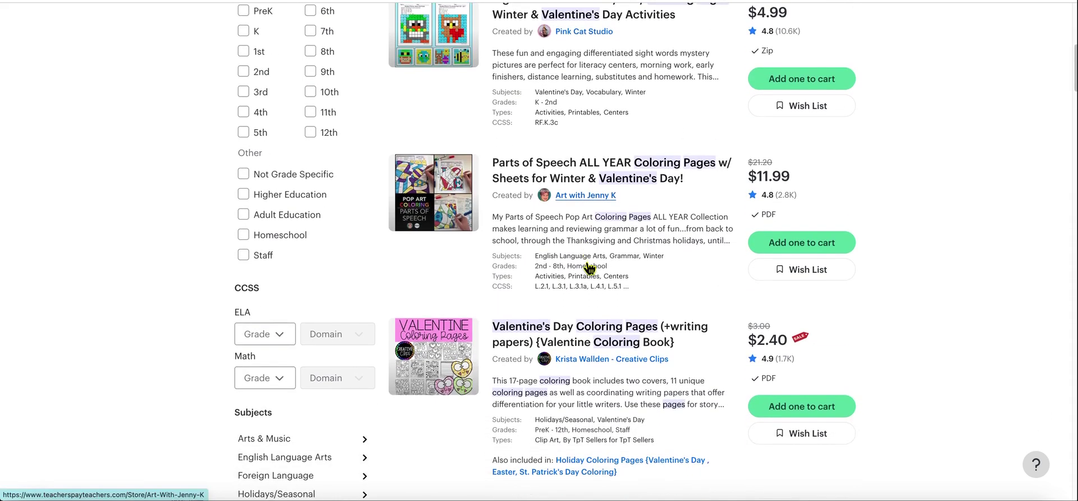
pyautogui.scroll(-2, 588, 268)
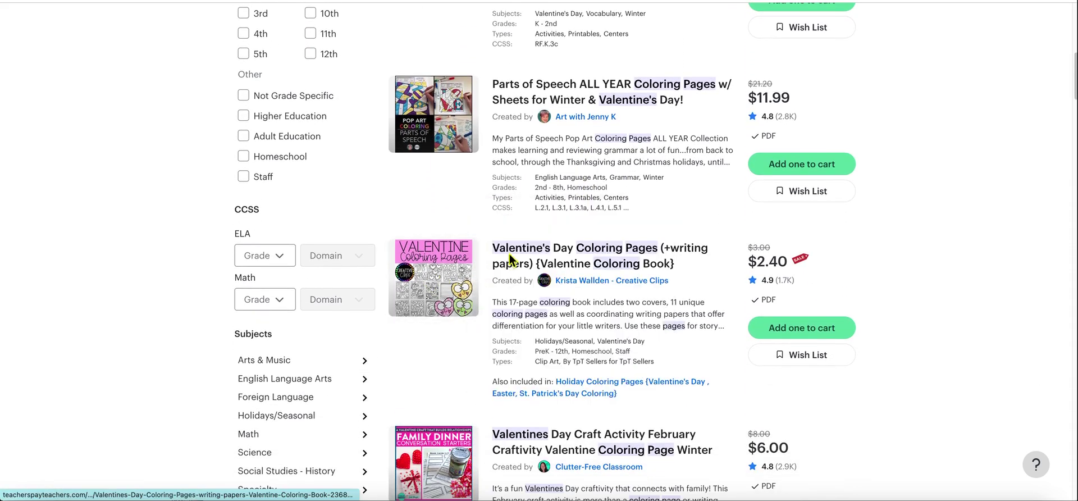
# Open the "Valentine's Day Coloring Pages (+writing papers)" listing, examine its details and view its preview
pyautogui.click(511, 259)
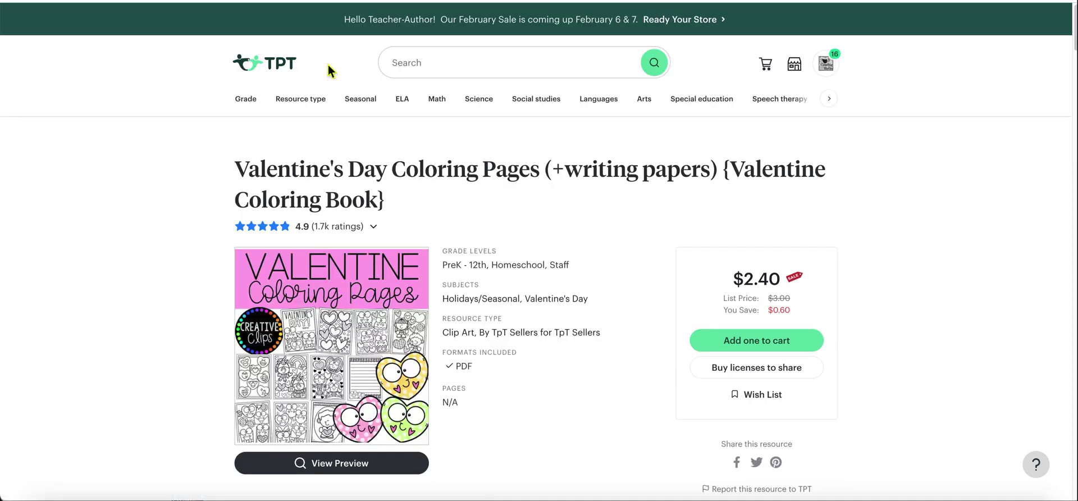
pyautogui.moveTo(325, 238)
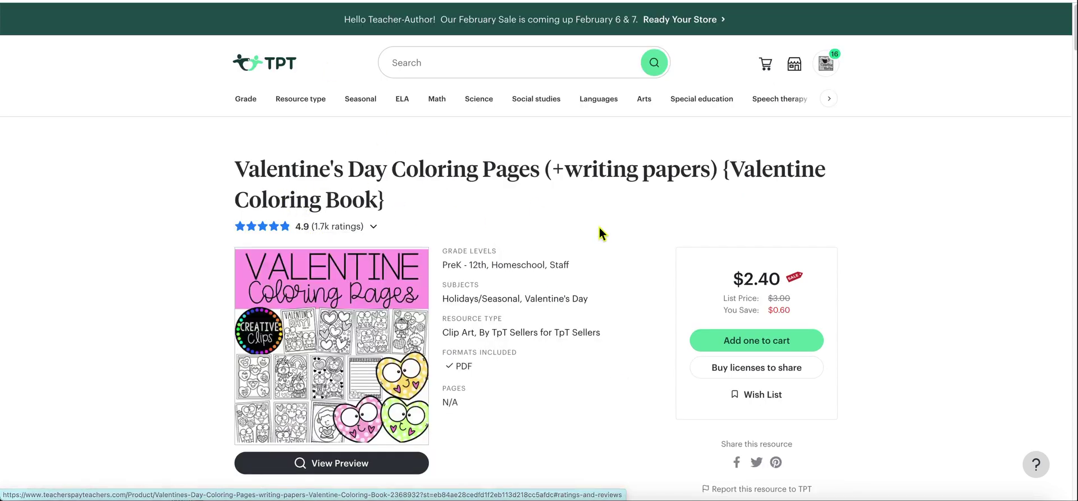
pyautogui.scroll(-1, 609, 329)
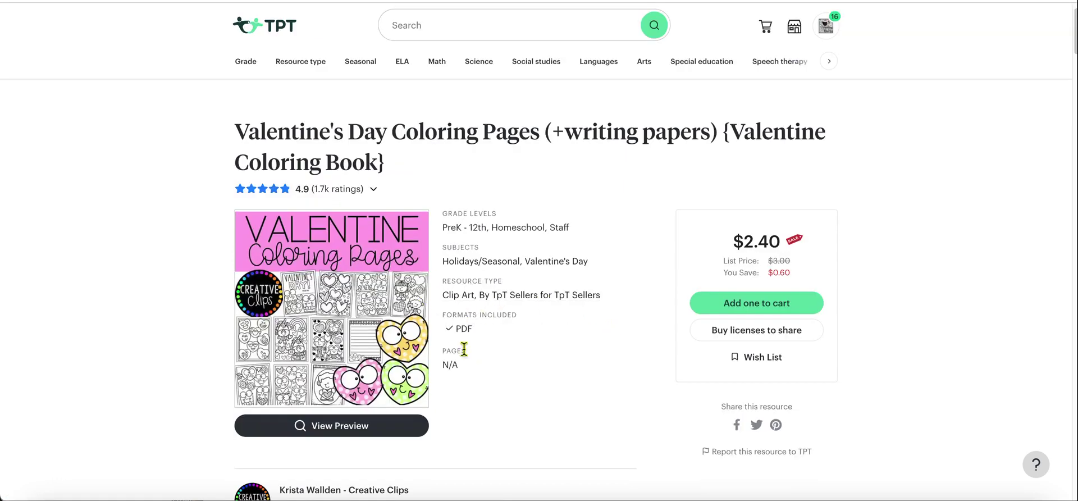
pyautogui.scroll(-1, 464, 349)
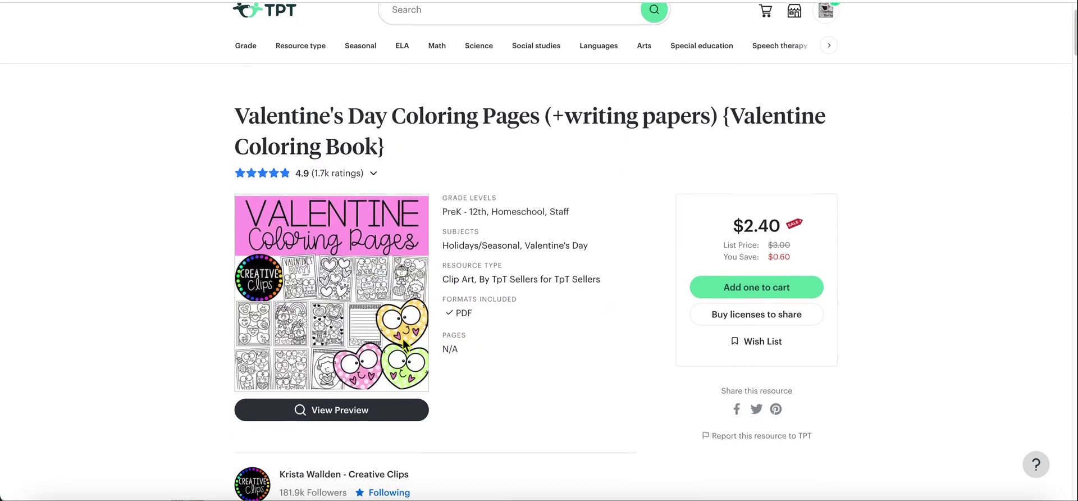
pyautogui.click(345, 415)
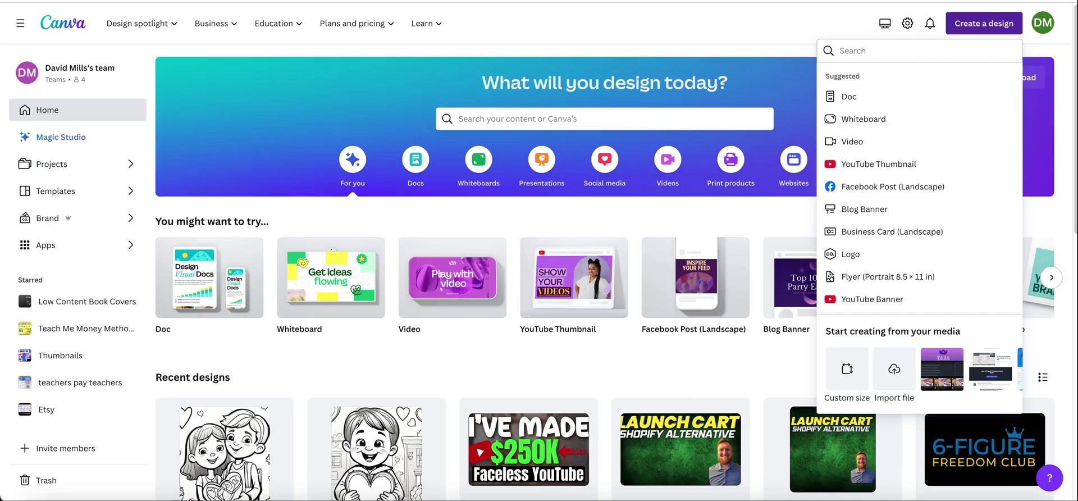
# In Canva, create a blank Flyer (Portrait 8.5 × 11 in) design
pyautogui.click(562, 38)
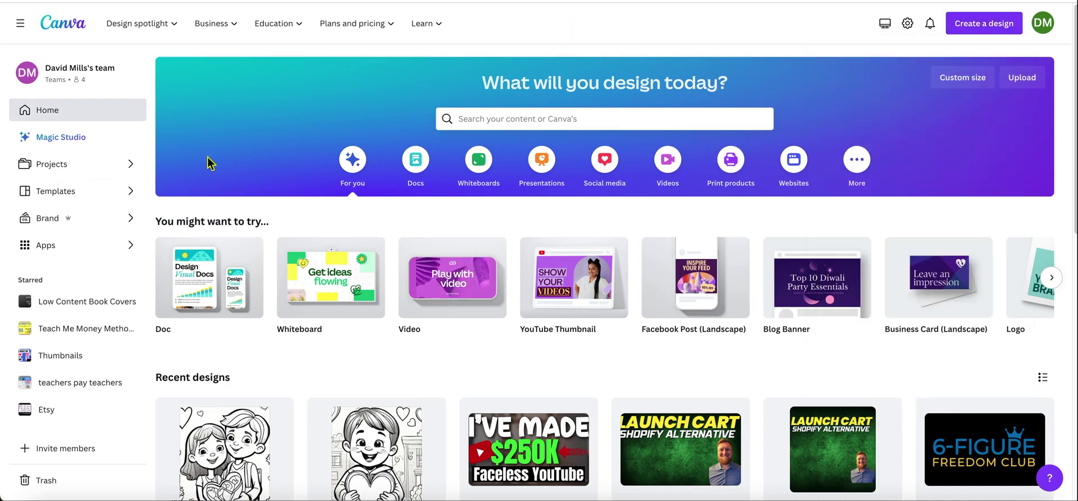
pyautogui.click(980, 25)
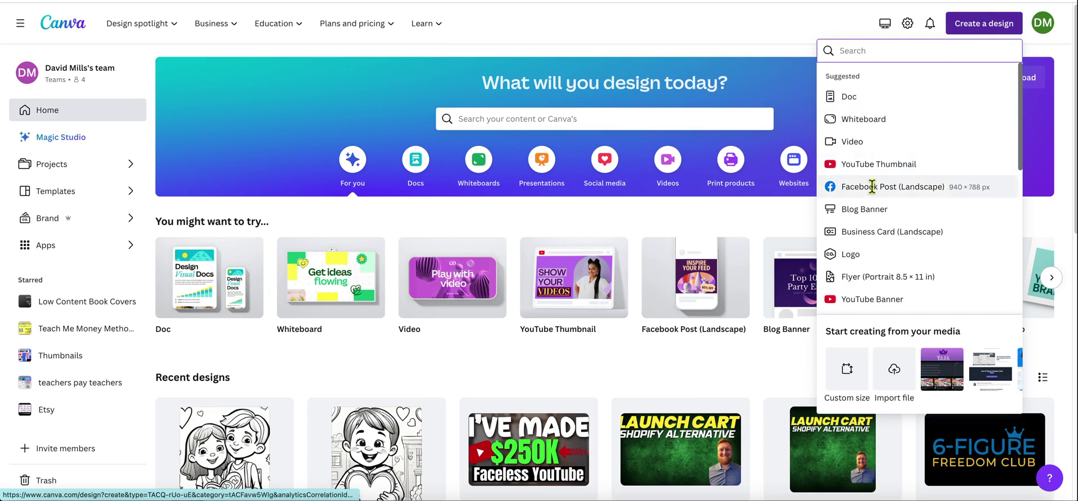
pyautogui.click(877, 275)
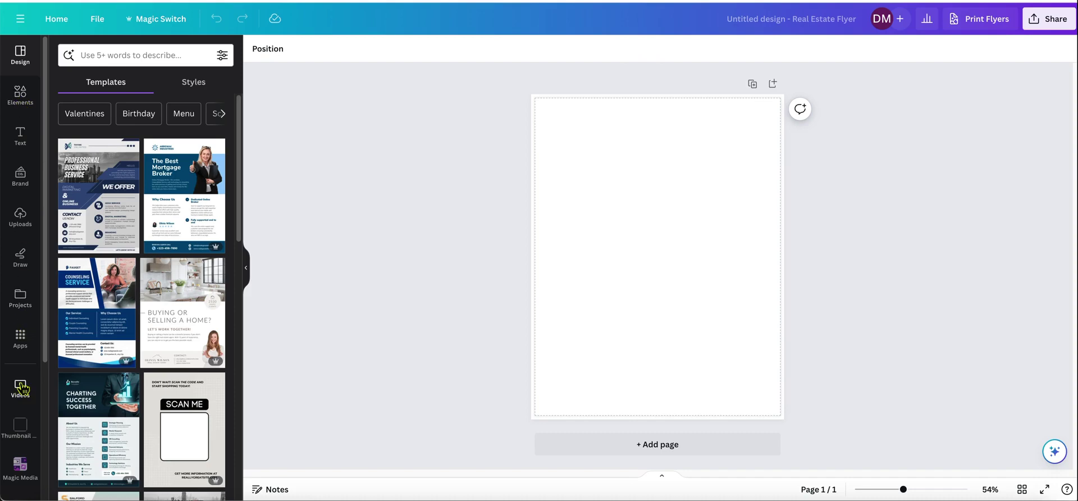
# Open the Magic Media text-to-image generator from the installed apps and again through the AI image generator in Elements
pyautogui.click(23, 345)
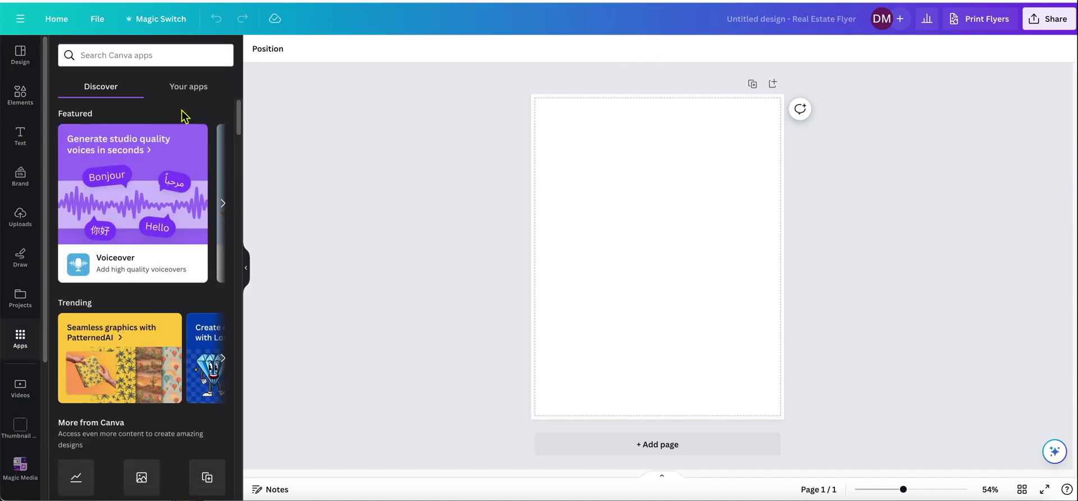
pyautogui.click(187, 85)
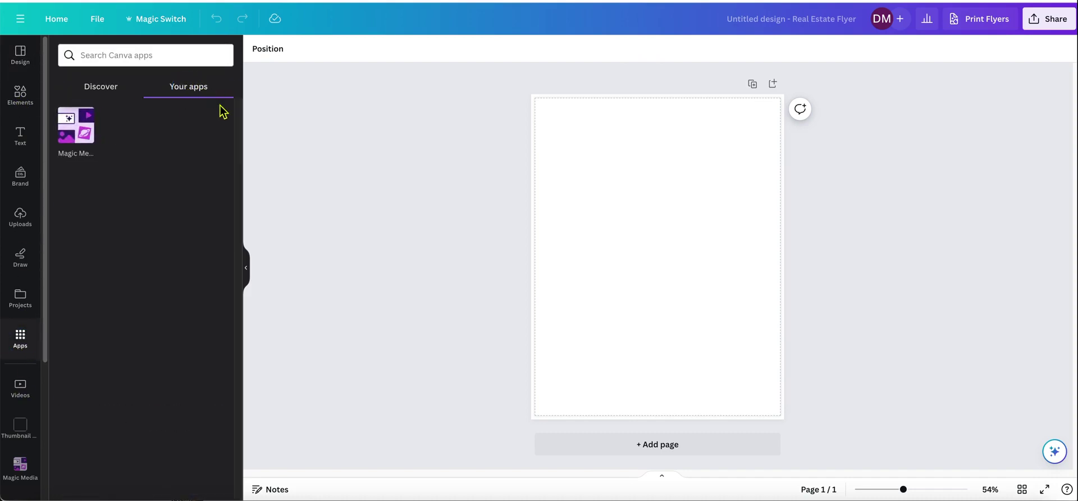
pyautogui.click(82, 138)
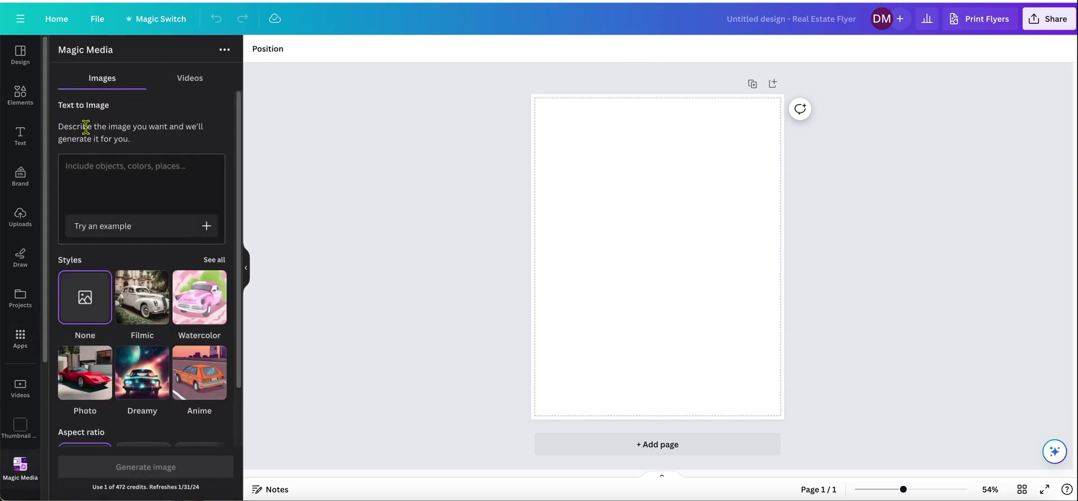
pyautogui.scroll(-2, 140, 359)
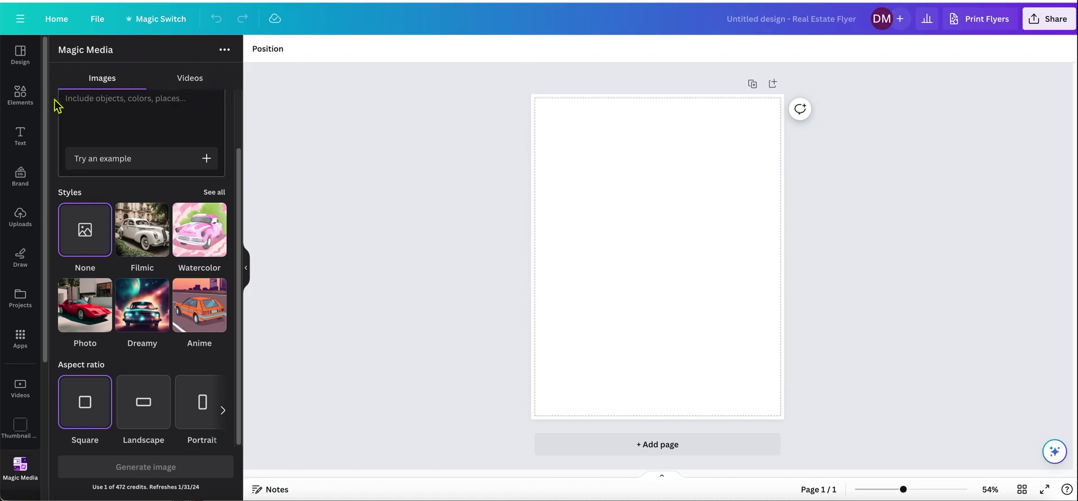
pyautogui.click(20, 95)
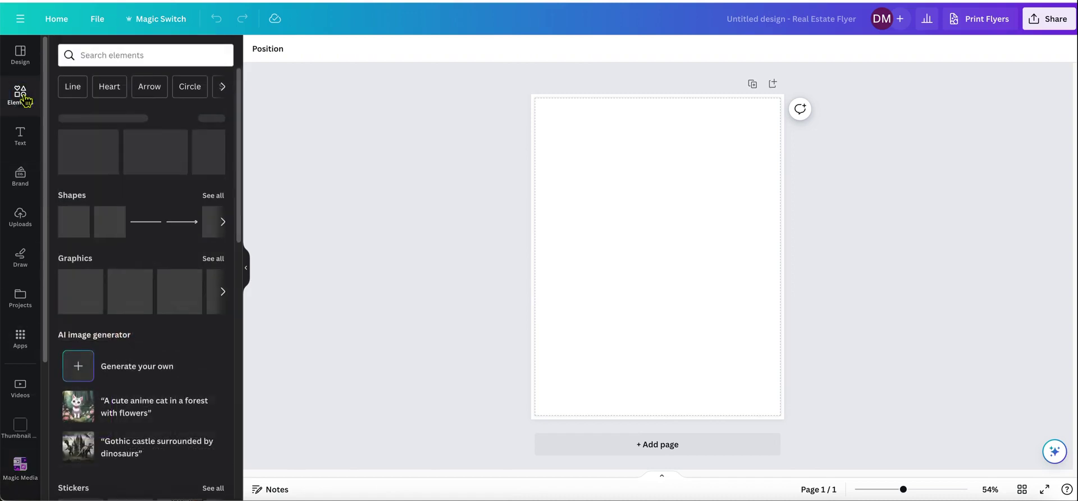
pyautogui.click(150, 366)
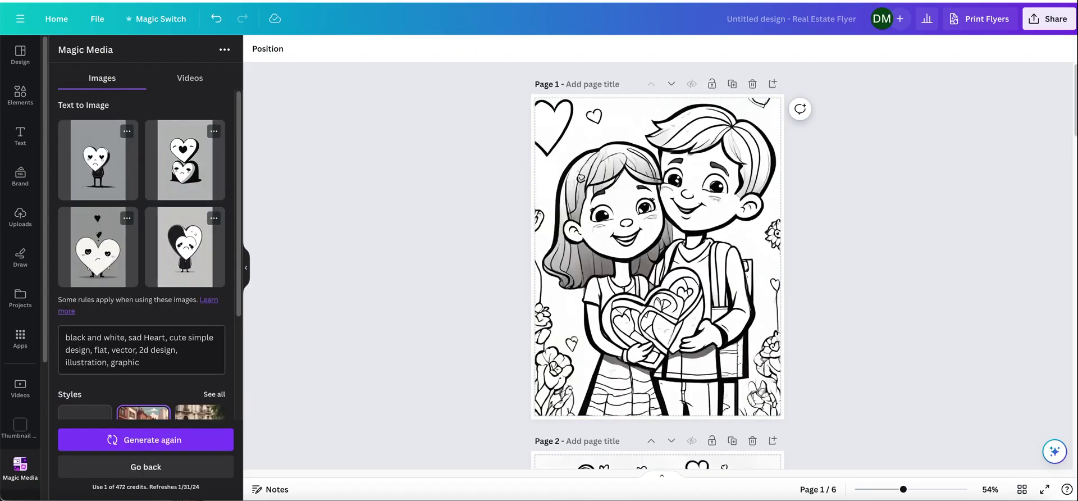
# In the example design, examine the generated sad heart images, their prompt and the Concept art style
pyautogui.scroll(-3, 208, 250)
pyautogui.scroll(3, 185, 286)
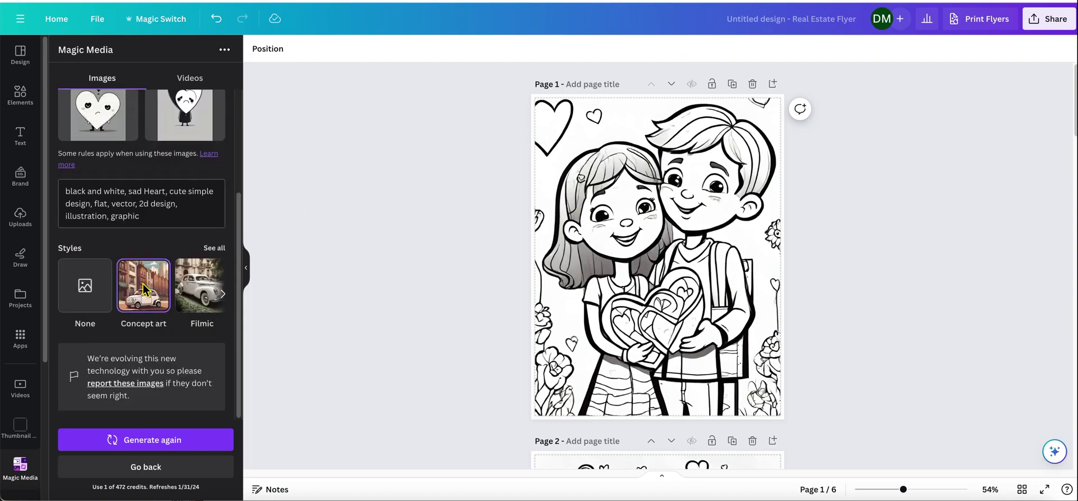
pyautogui.scroll(-3, 143, 298)
pyautogui.scroll(3, 162, 404)
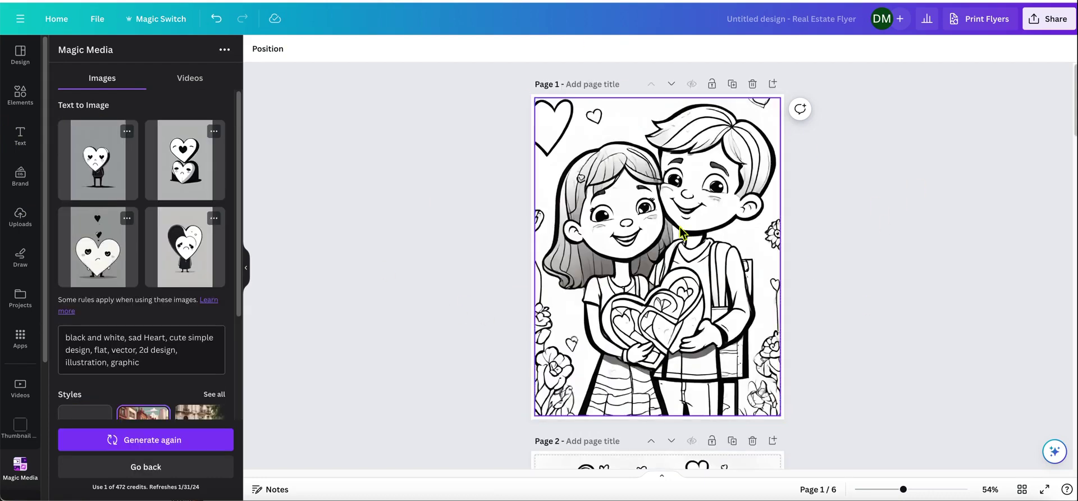
# Look through all six pages of the example design and return to the text-to-image form of the blank flyer
pyautogui.scroll(-5, 682, 247)
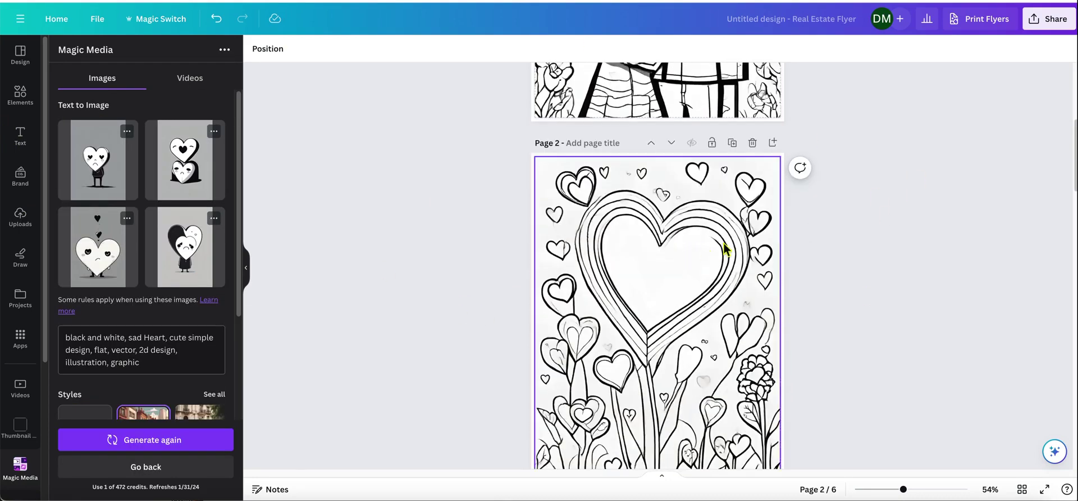
pyautogui.scroll(-5, 725, 248)
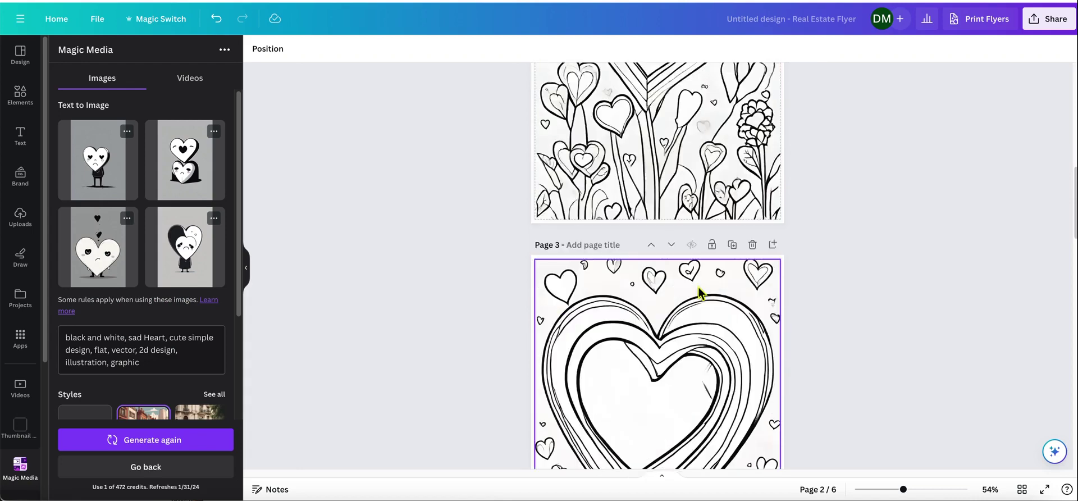
pyautogui.scroll(-8, 699, 289)
pyautogui.scroll(6, 691, 260)
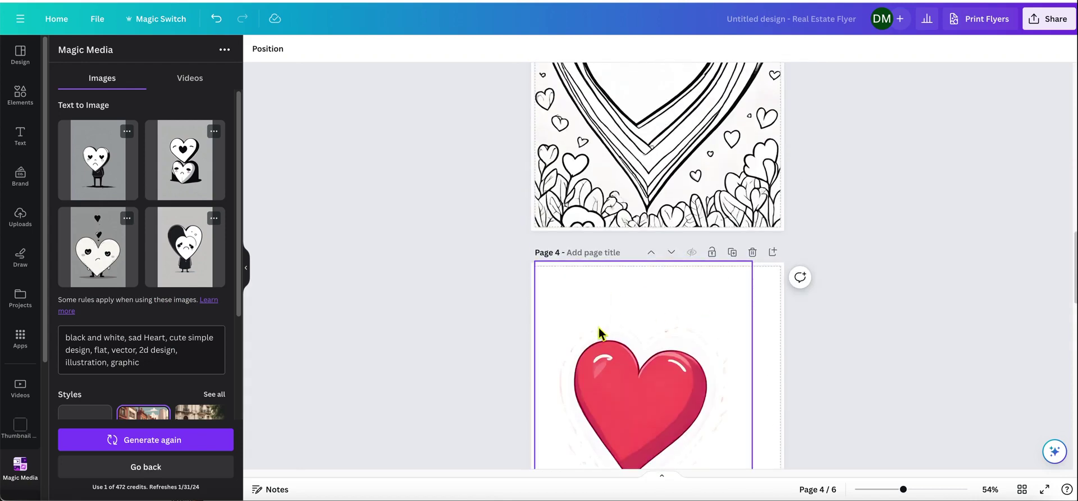
pyautogui.scroll(-8, 599, 332)
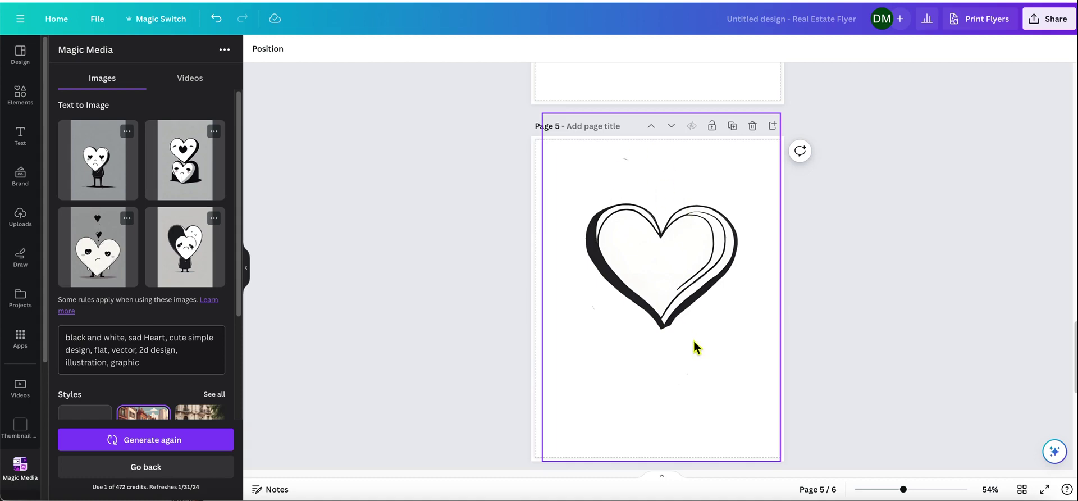
pyautogui.scroll(-5, 694, 342)
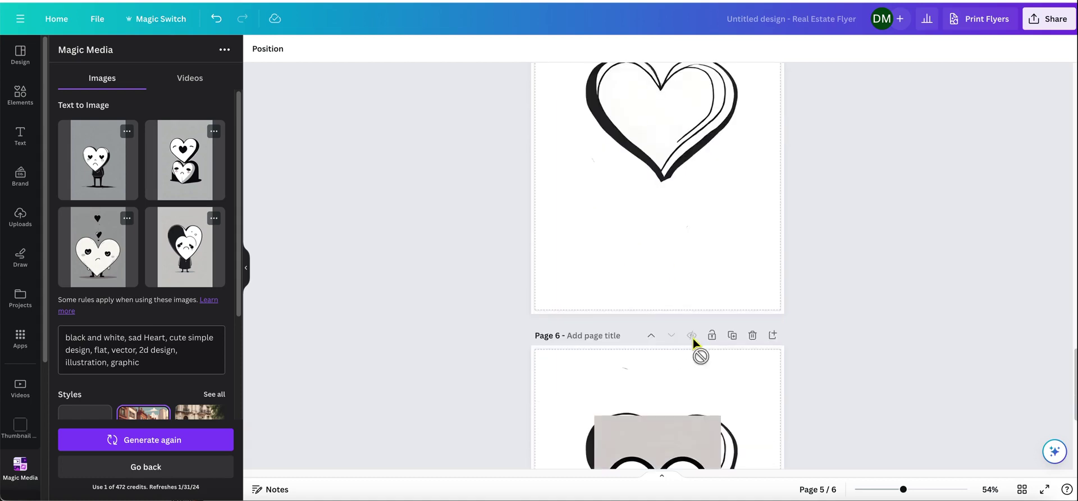
pyautogui.scroll(-3, 696, 340)
pyautogui.scroll(15, 691, 332)
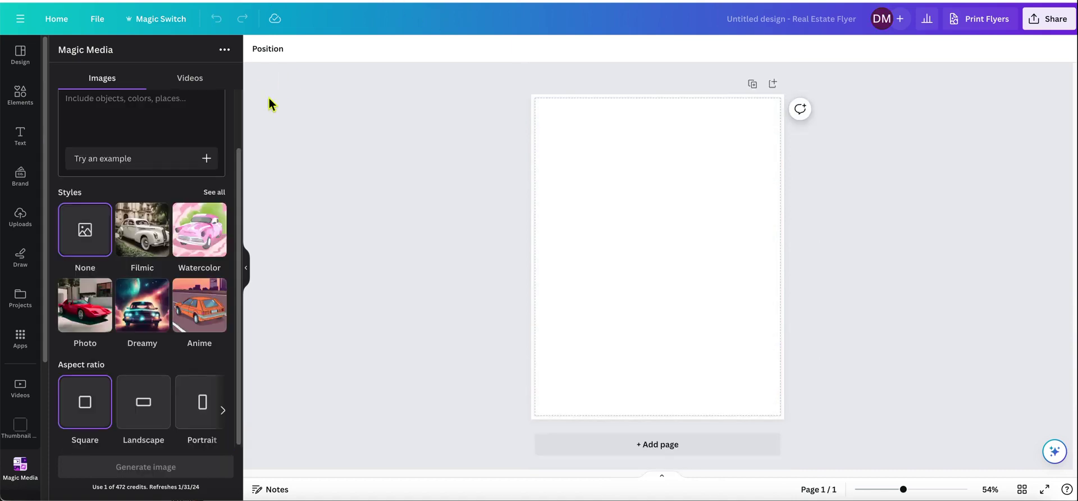
pyautogui.scroll(2, 188, 204)
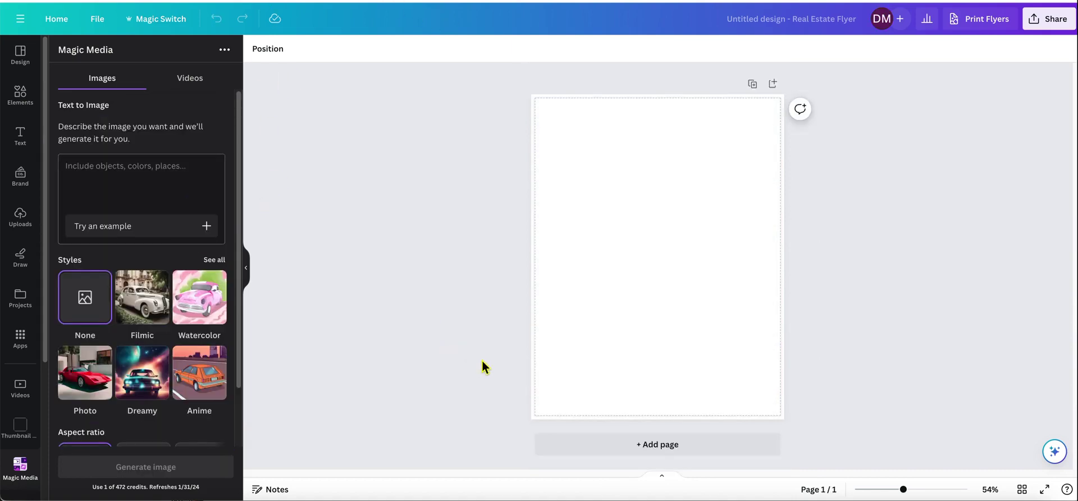
# Enter the image prompt "valentines day heart, black and white, coloring page" and choose the Concept art style from the full style list
pyautogui.click(134, 175)
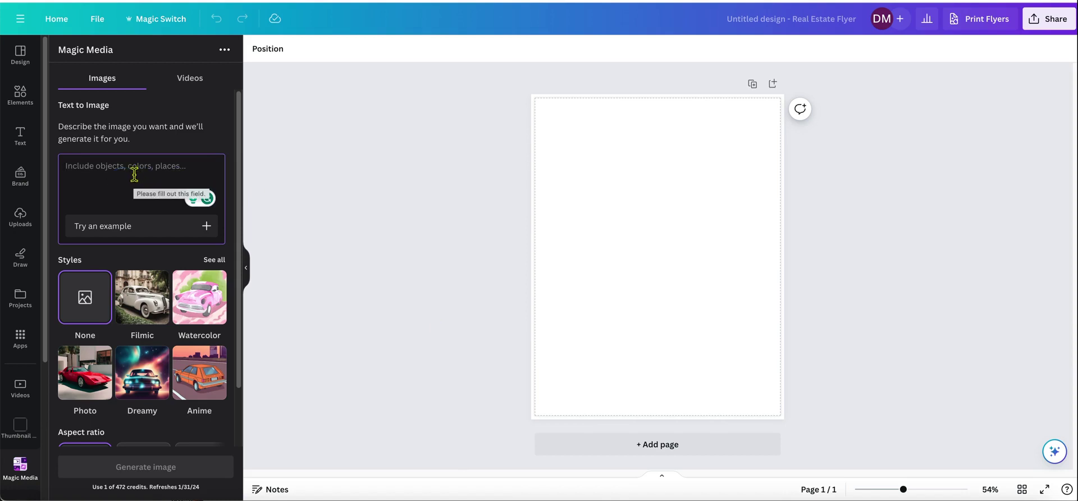
pyautogui.write('val')
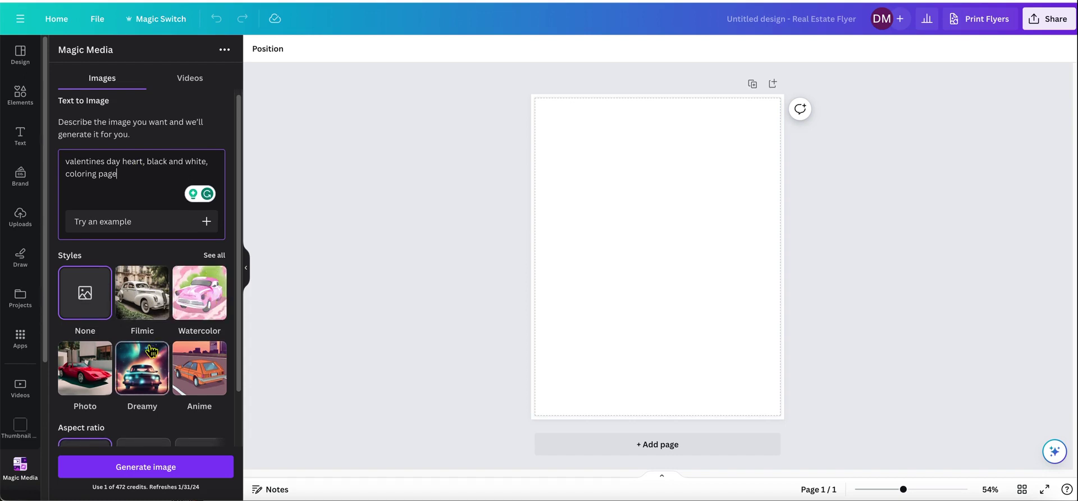
pyautogui.scroll(-1, 150, 343)
pyautogui.scroll(-2, 150, 352)
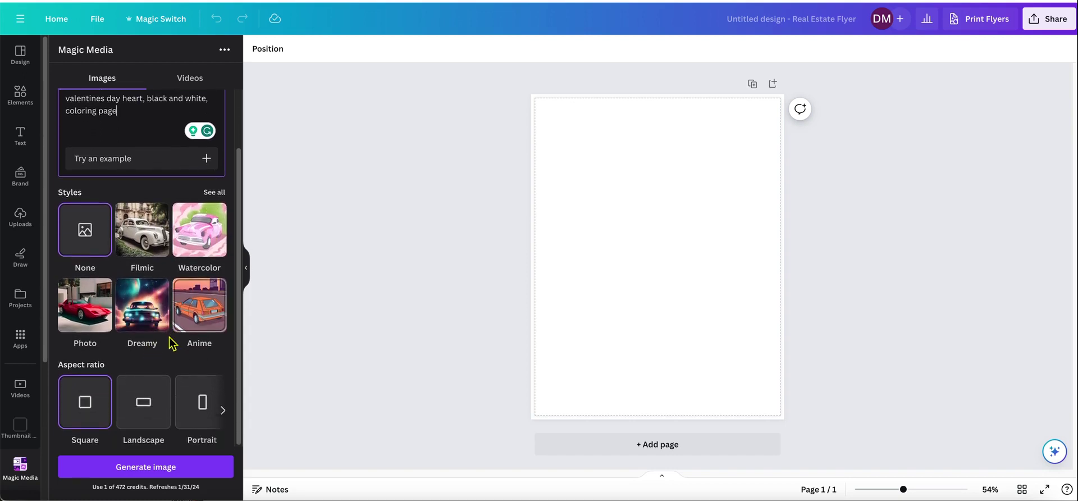
pyautogui.click(212, 192)
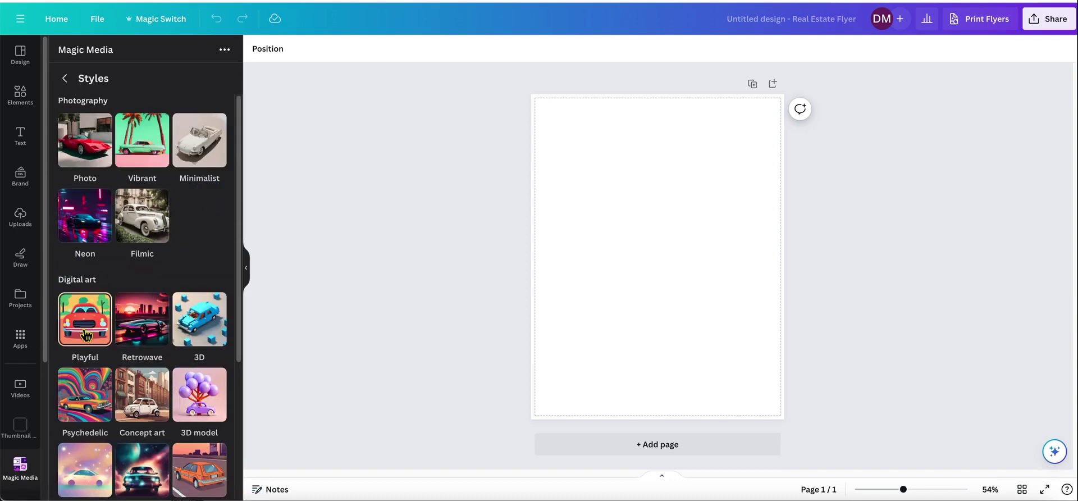
pyautogui.scroll(-1, 127, 397)
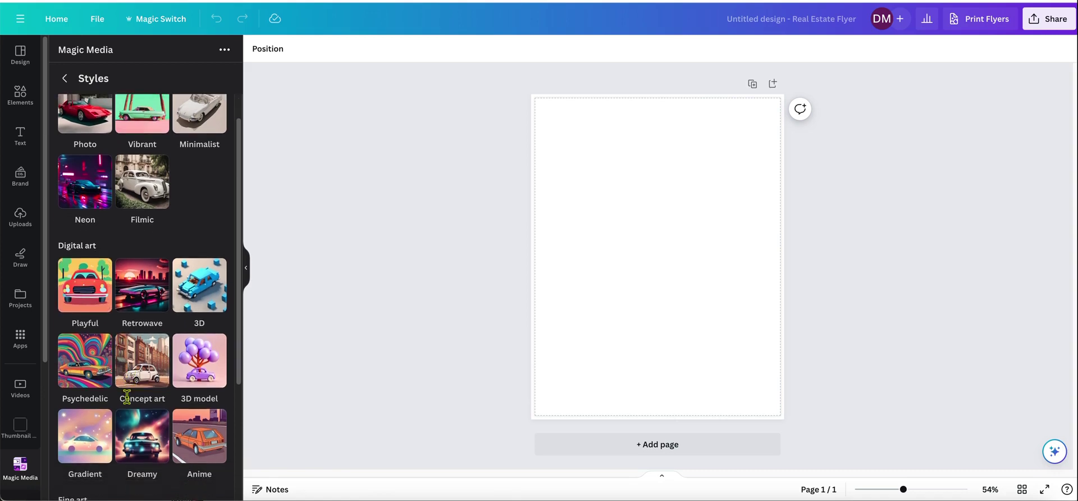
pyautogui.click(150, 373)
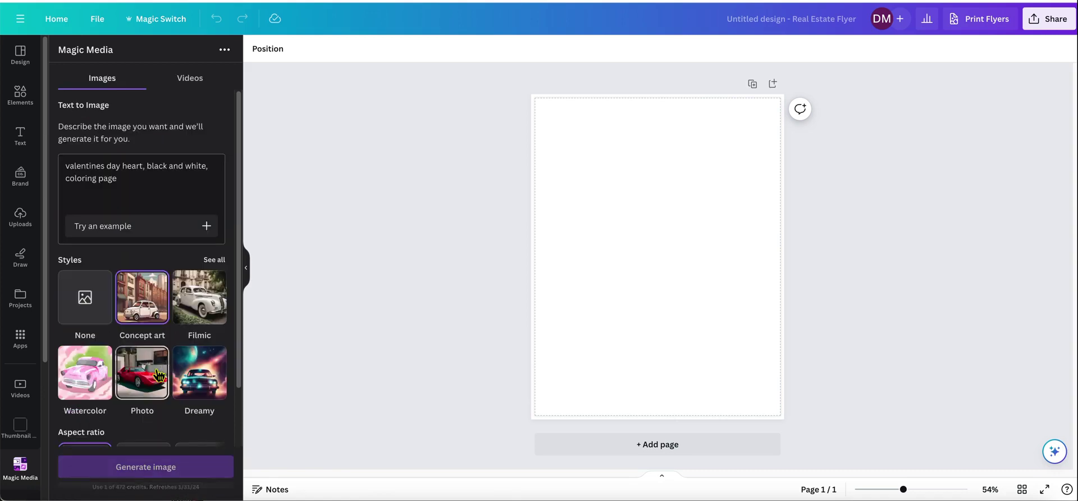
# Set the aspect ratio to Portrait and generate the images
pyautogui.scroll(-1, 150, 375)
pyautogui.scroll(-1, 151, 375)
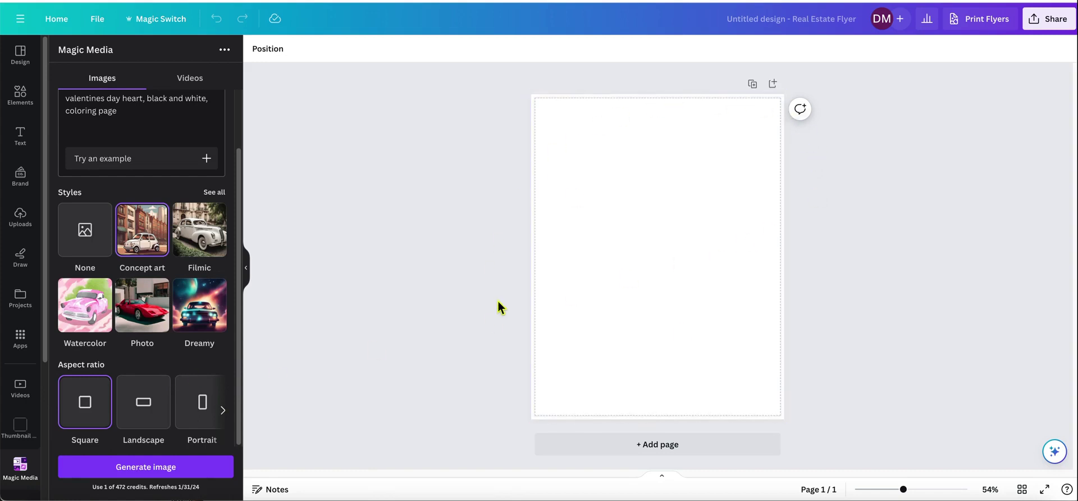
pyautogui.click(227, 421)
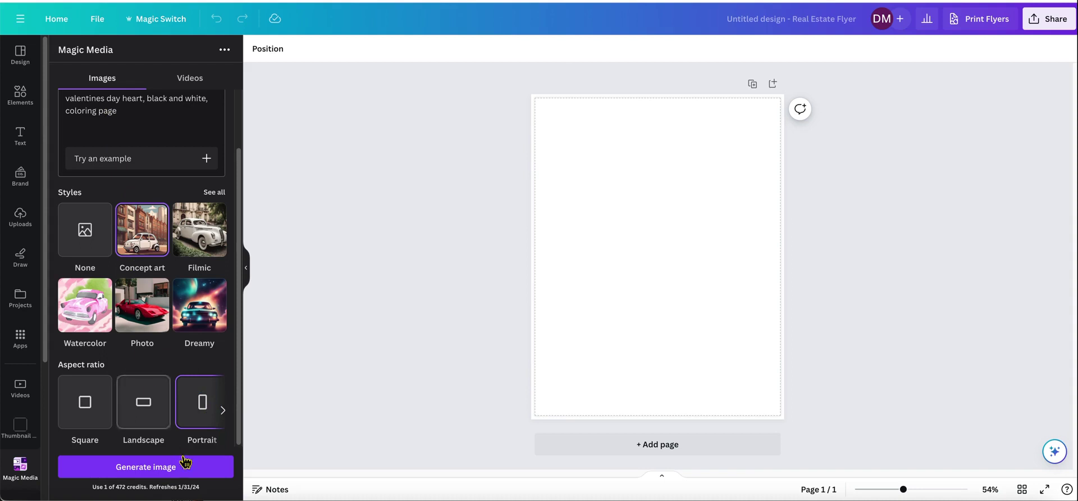
pyautogui.click(185, 464)
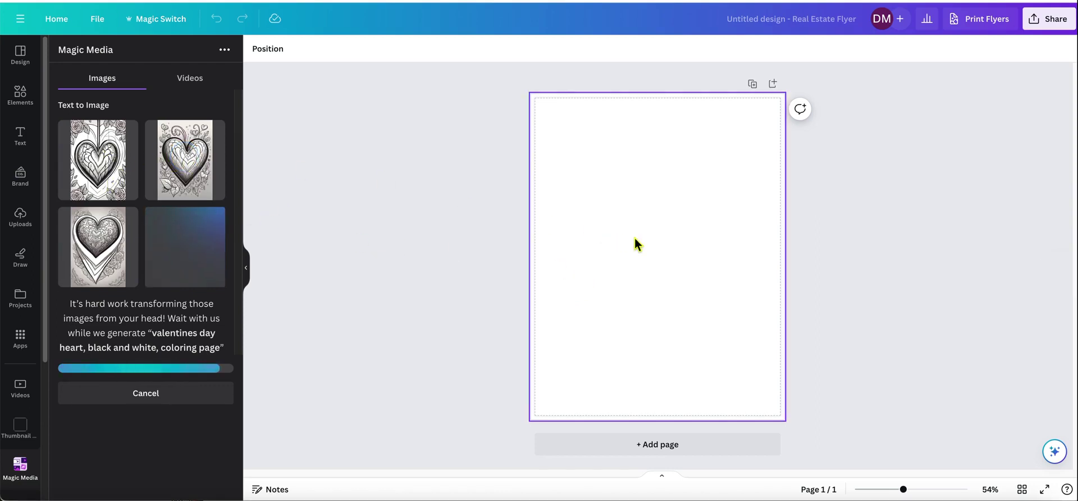
# Place the generated heart image with the curled stems and leaves on the page and enlarge it to fill the area inside the margins
pyautogui.click(179, 167)
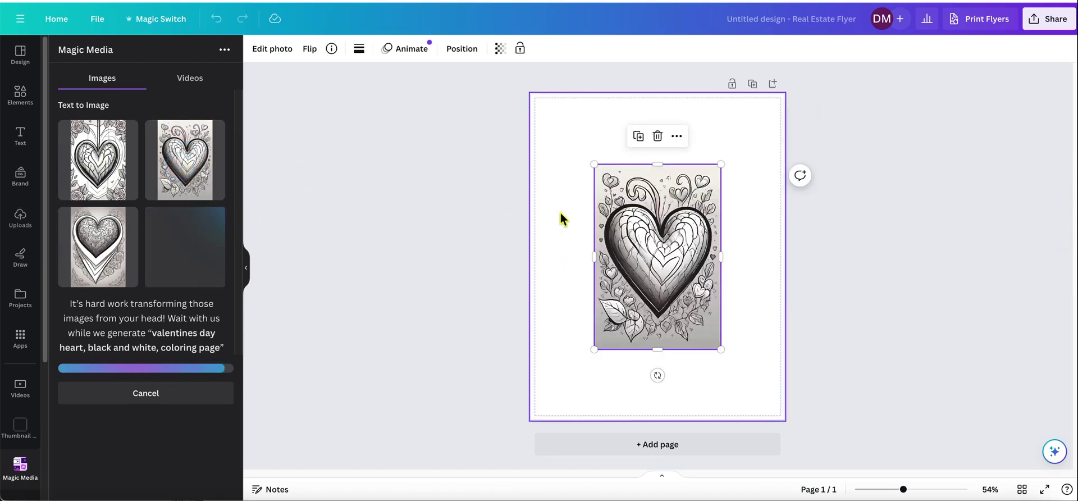
pyautogui.moveTo(636, 238); pyautogui.dragTo(570, 161)
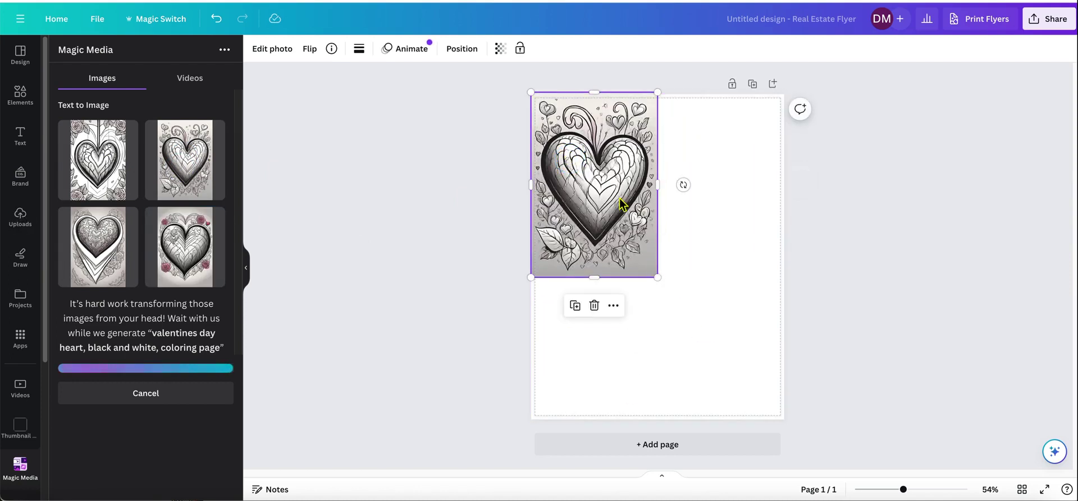
pyautogui.moveTo(614, 187)
pyautogui.mouseDown()
pyautogui.moveTo(625, 206)
pyautogui.moveTo(619, 193)
pyautogui.mouseUp()
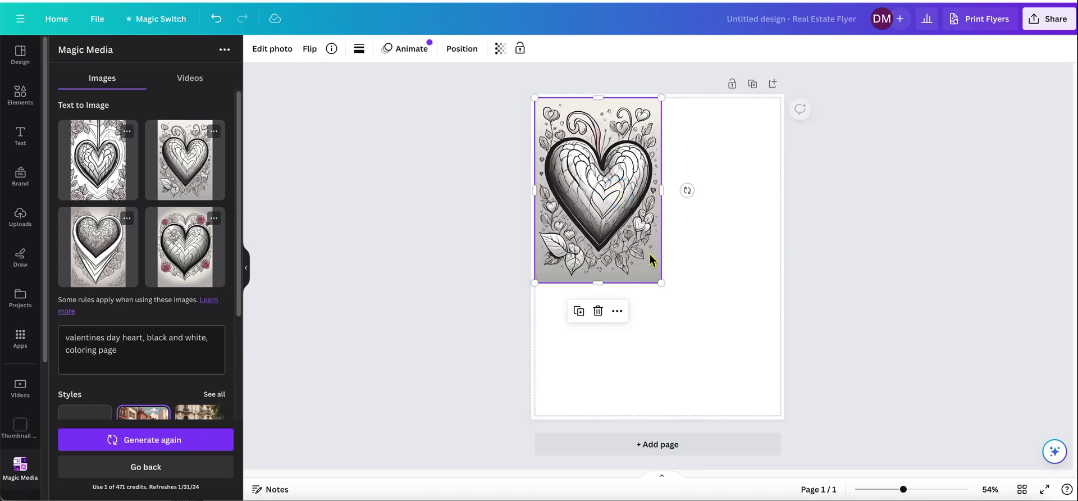
pyautogui.moveTo(662, 282); pyautogui.dragTo(787, 392)
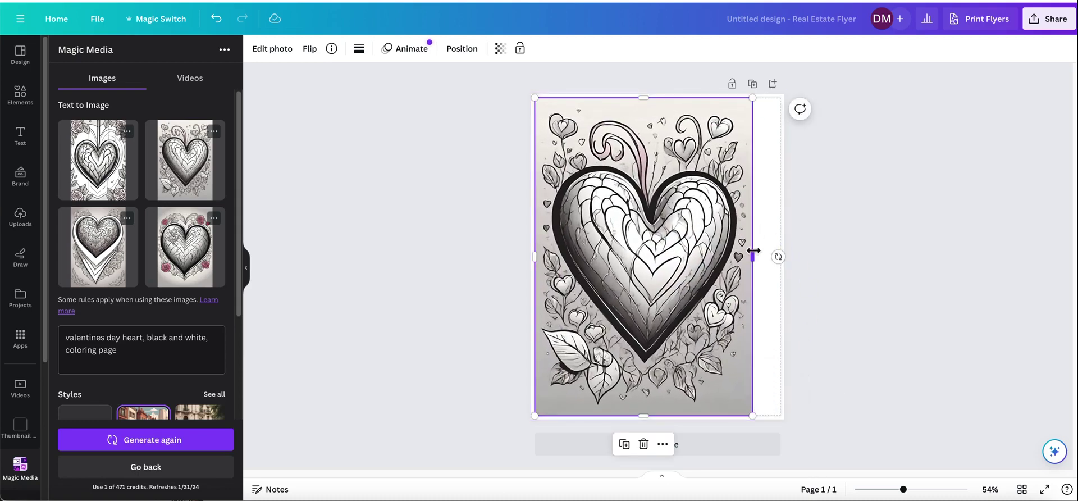
pyautogui.moveTo(752, 255); pyautogui.dragTo(781, 257)
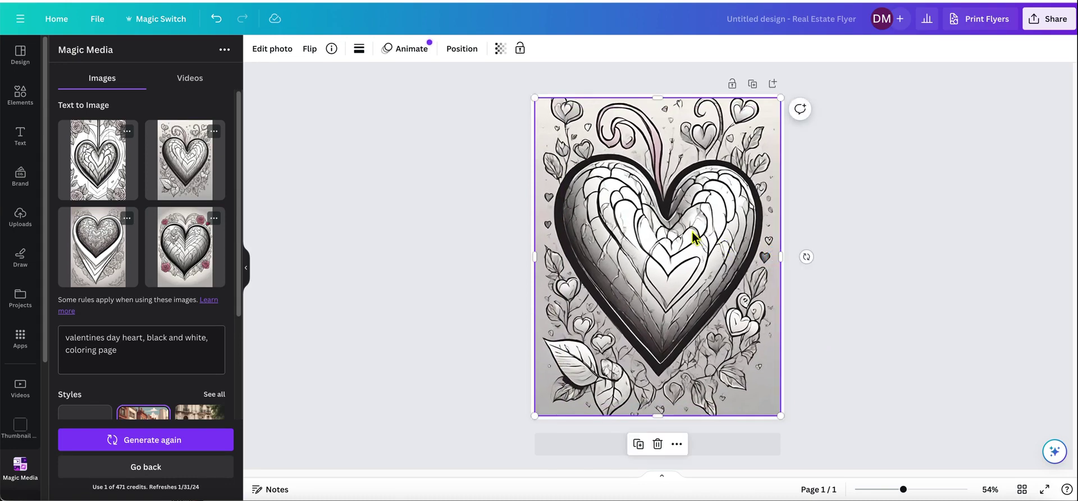
# Shift the heart picture slightly down within its crop frame and deselect it
pyautogui.doubleClick(694, 236)
pyautogui.moveTo(691, 227); pyautogui.dragTo(691, 235)
pyautogui.click(847, 287)
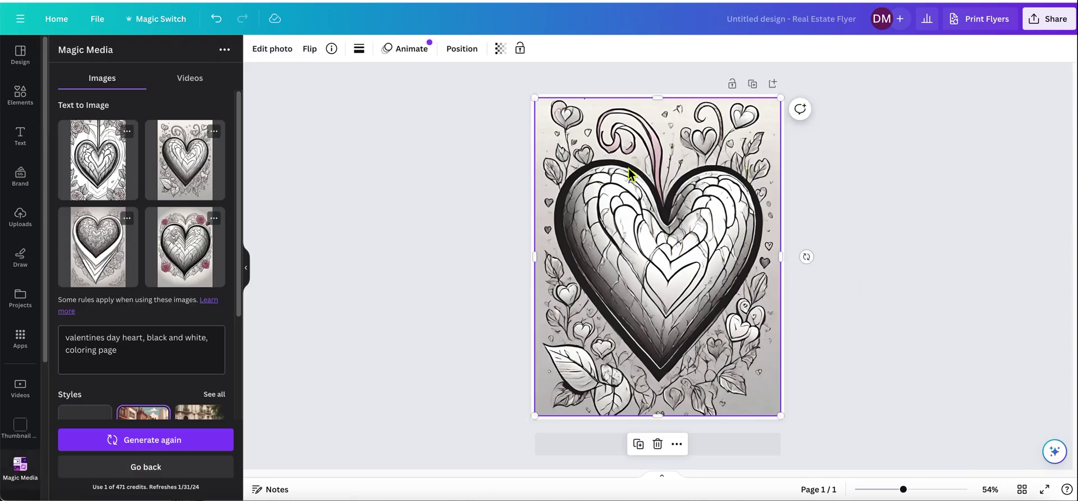
pyautogui.click(854, 217)
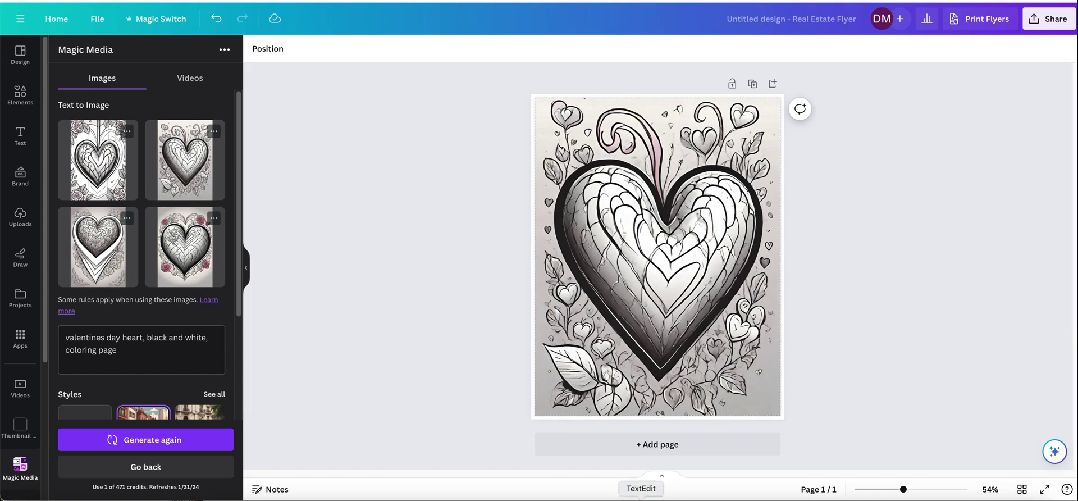
# Switch to the TextEdit prompt notes and copy "coloring page, clip art, elementary, kids, line art, valentines day, heart, black and white"
pyautogui.click(641, 498)
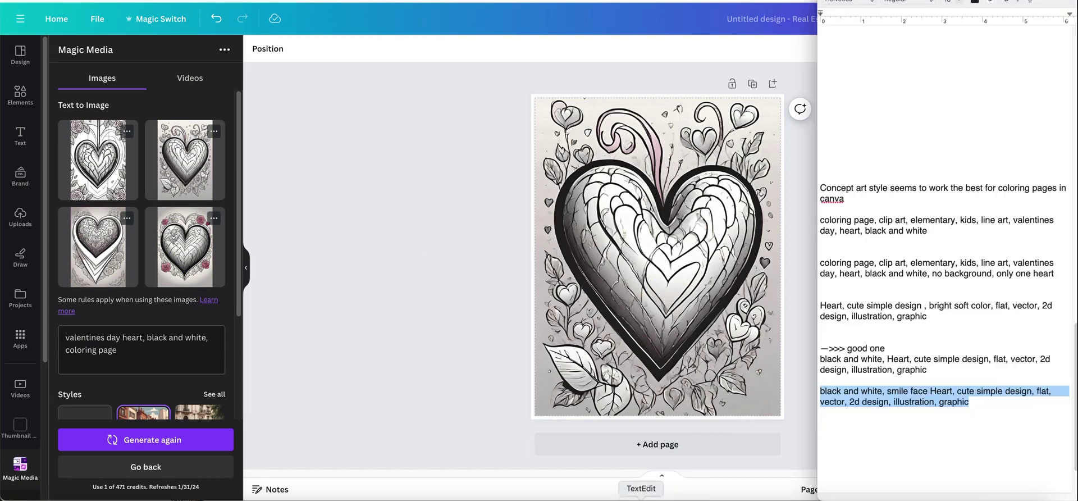
pyautogui.click(943, 274)
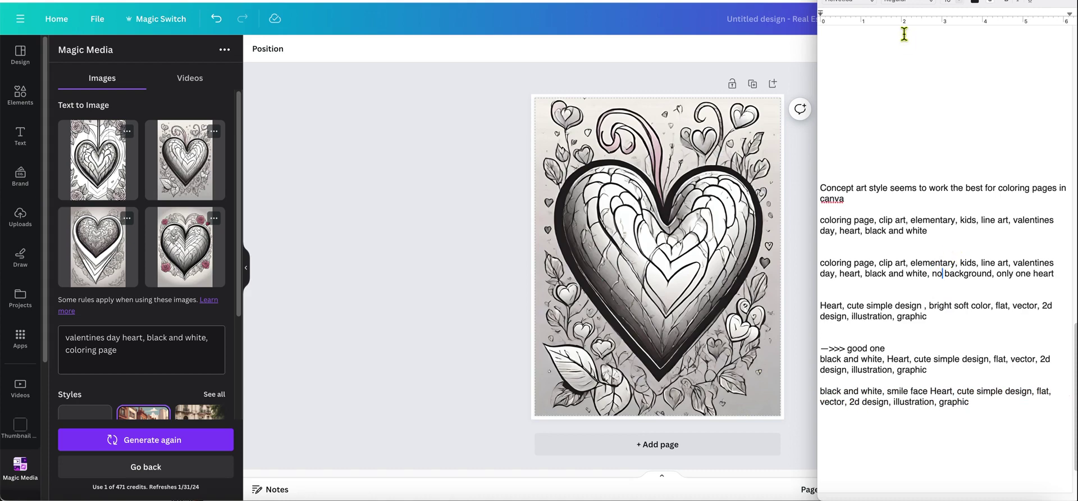
pyautogui.doubleClick(890, 3)
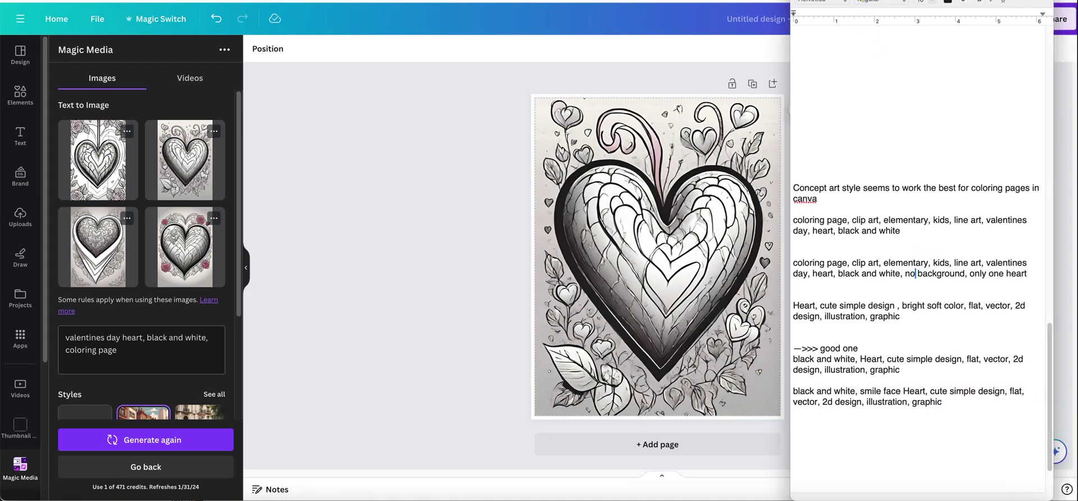
pyautogui.scroll(-1, 812, 284)
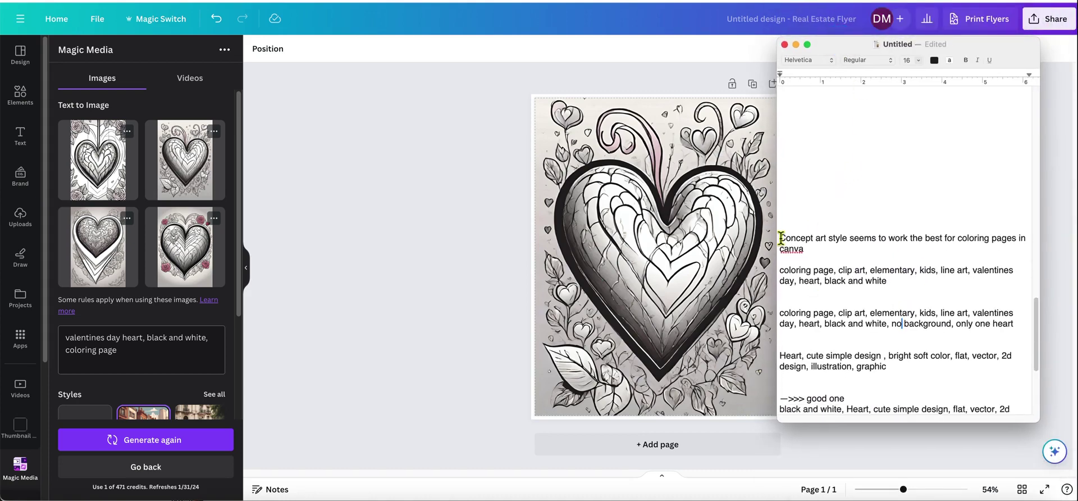
pyautogui.moveTo(779, 239); pyautogui.dragTo(1018, 247)
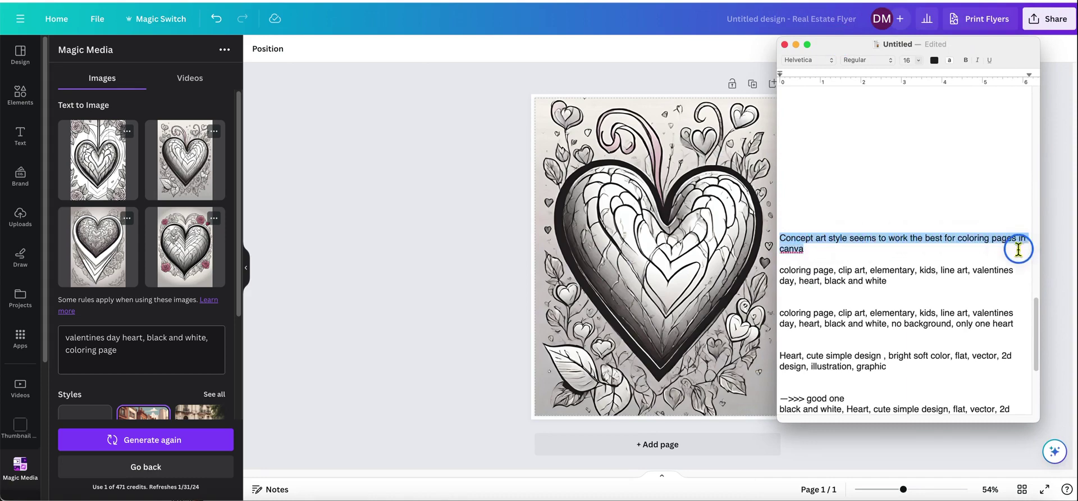
pyautogui.click(788, 272)
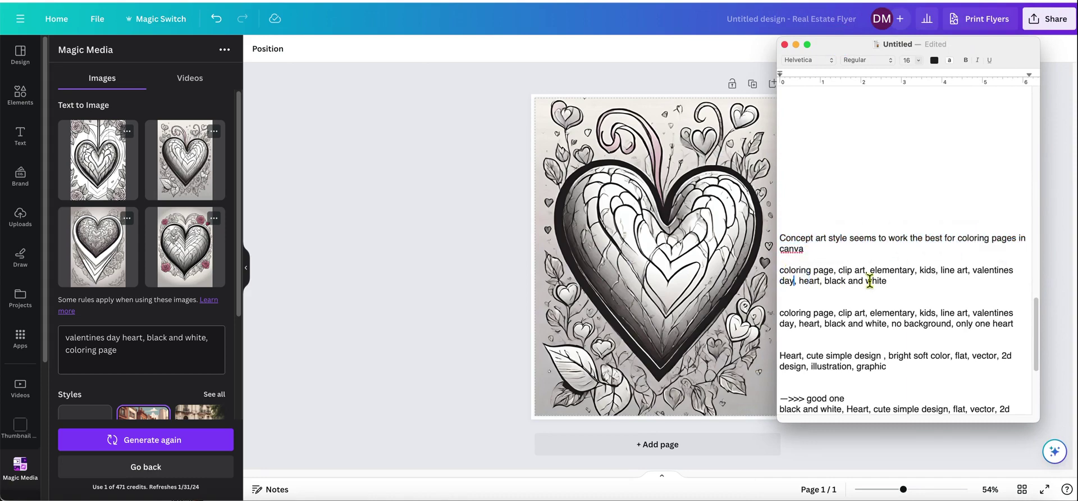
pyautogui.moveTo(887, 281); pyautogui.dragTo(770, 271)
pyautogui.press('super+c')
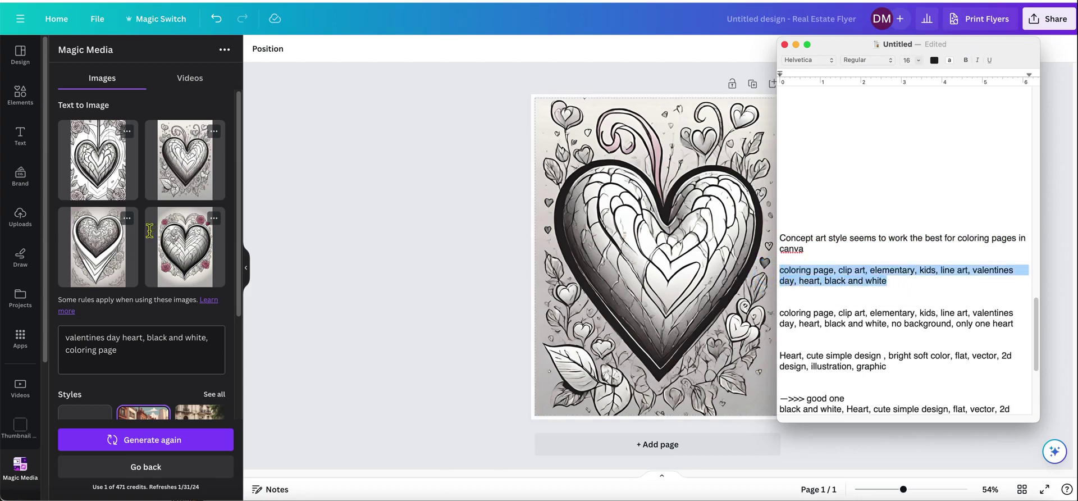
# Replace the Magic Media prompt in Canva with the copied text and generate new images, keeping the Concept art style
pyautogui.click(123, 351)
pyautogui.moveTo(119, 351); pyautogui.dragTo(66, 333)
pyautogui.press('super+v')
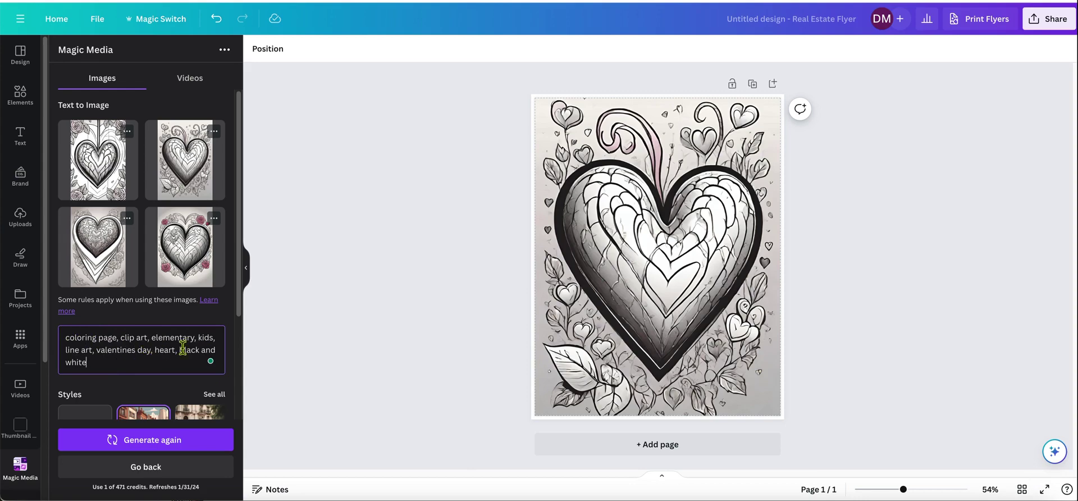
pyautogui.scroll(-3, 143, 359)
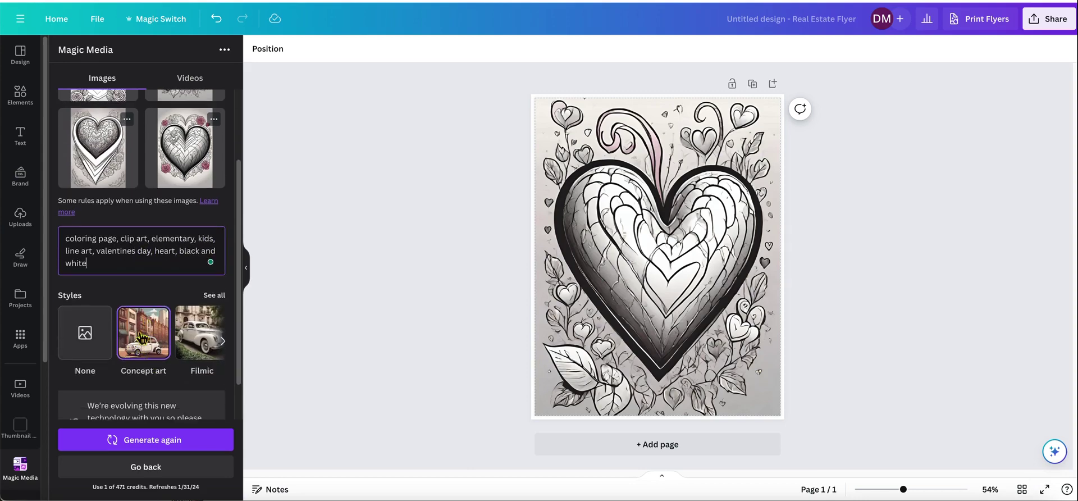
pyautogui.click(147, 444)
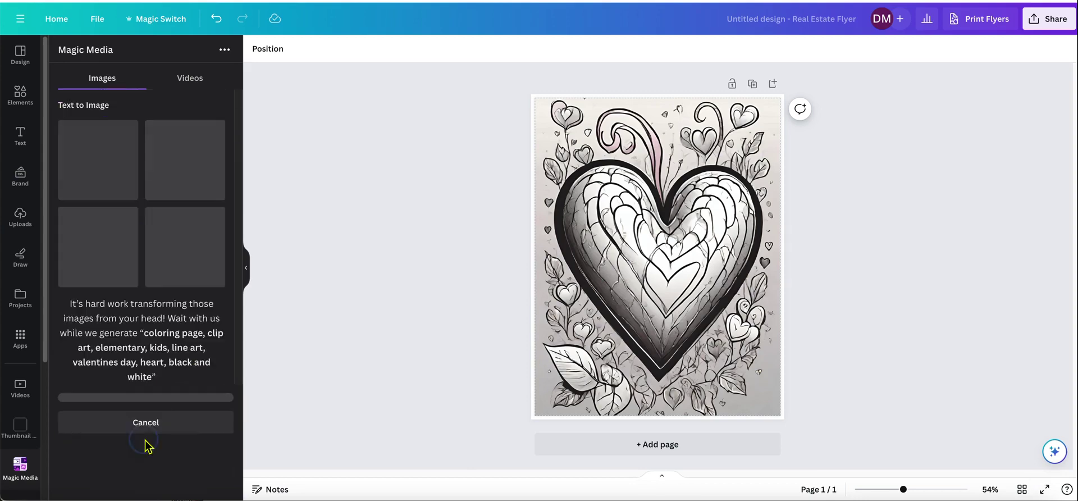
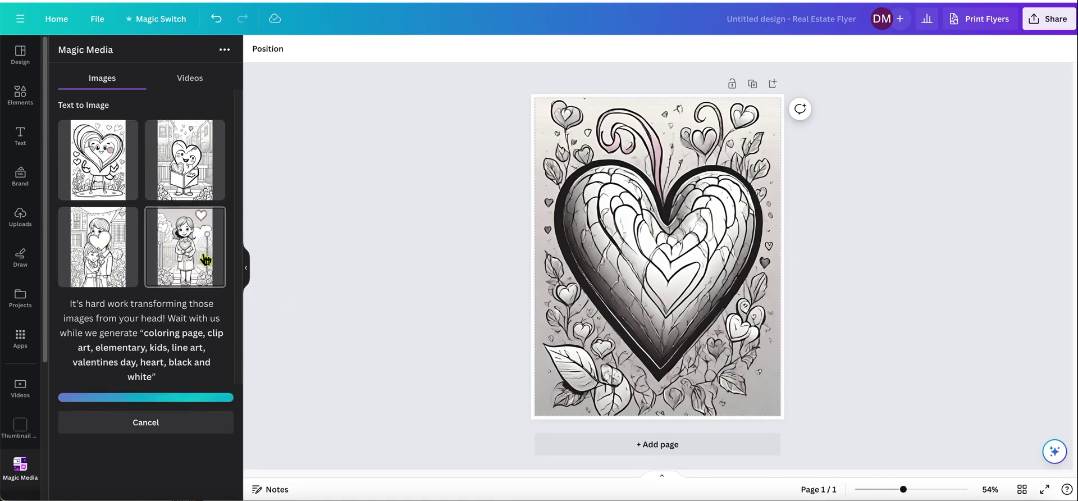
# Add a second page and fill it to the margins with the generated image of the girl holding a heart
pyautogui.click(773, 84)
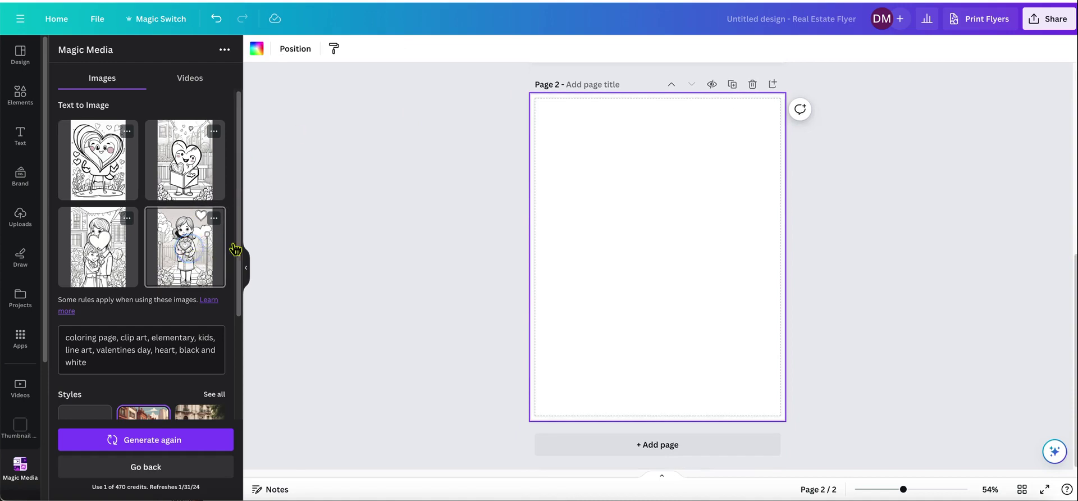
pyautogui.click(207, 253)
pyautogui.moveTo(659, 284); pyautogui.dragTo(607, 195)
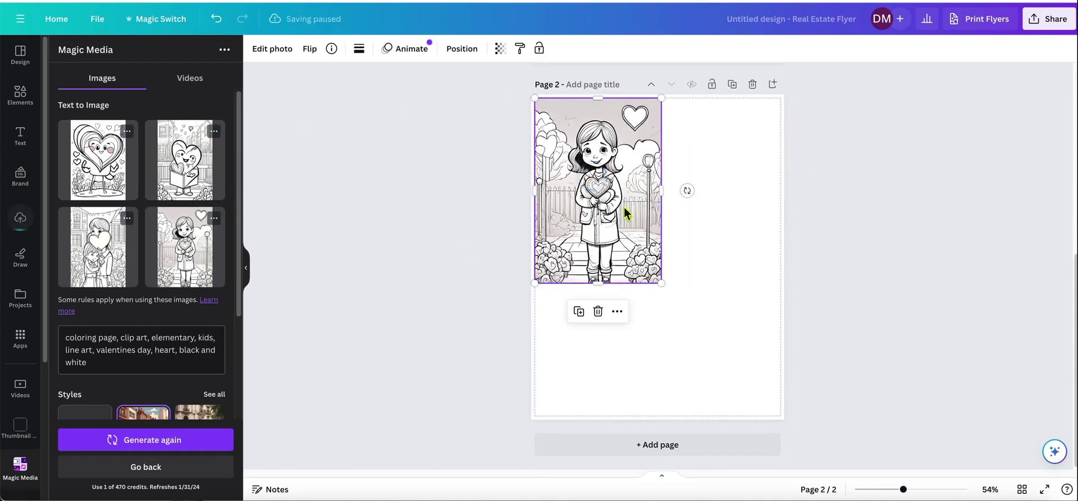
pyautogui.moveTo(662, 283); pyautogui.dragTo(769, 403)
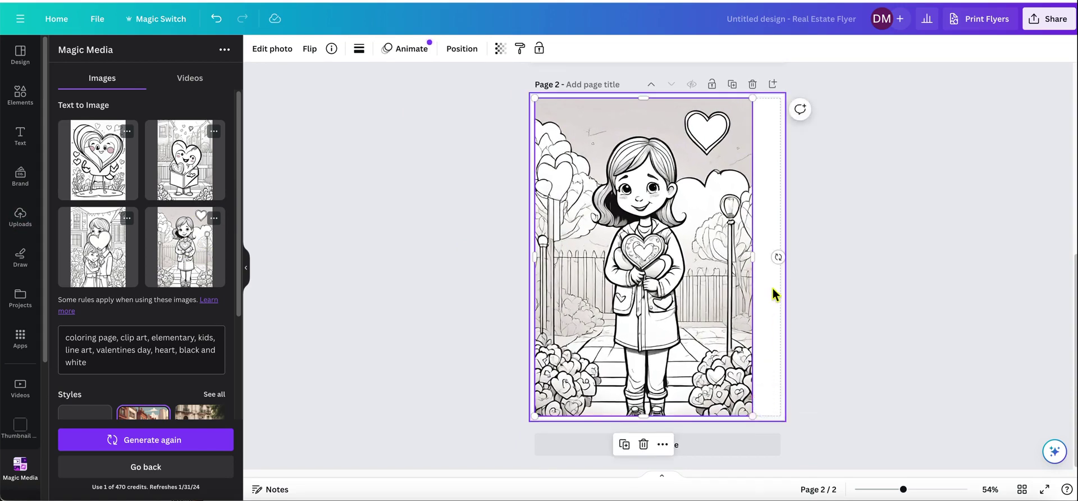
pyautogui.moveTo(753, 257); pyautogui.dragTo(781, 260)
pyautogui.click(854, 212)
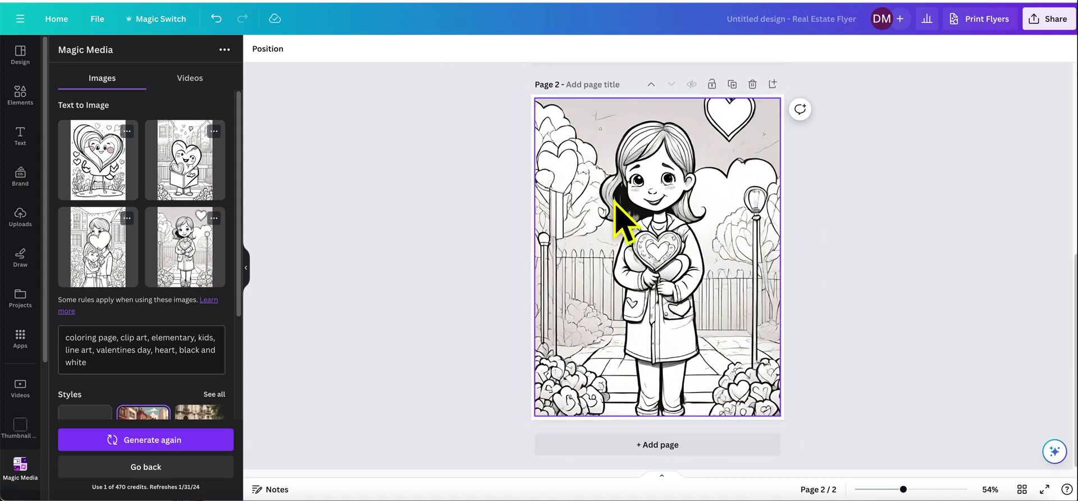
# Add a third page and fill it to the margins with the generated image of the smiling heart holding a box
pyautogui.click(773, 83)
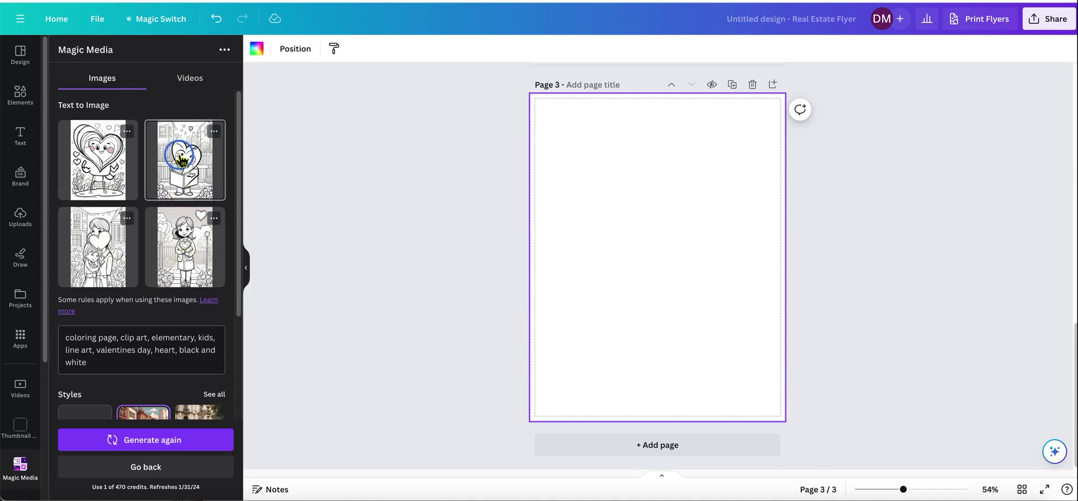
pyautogui.click(181, 162)
pyautogui.moveTo(682, 275); pyautogui.dragTo(621, 210)
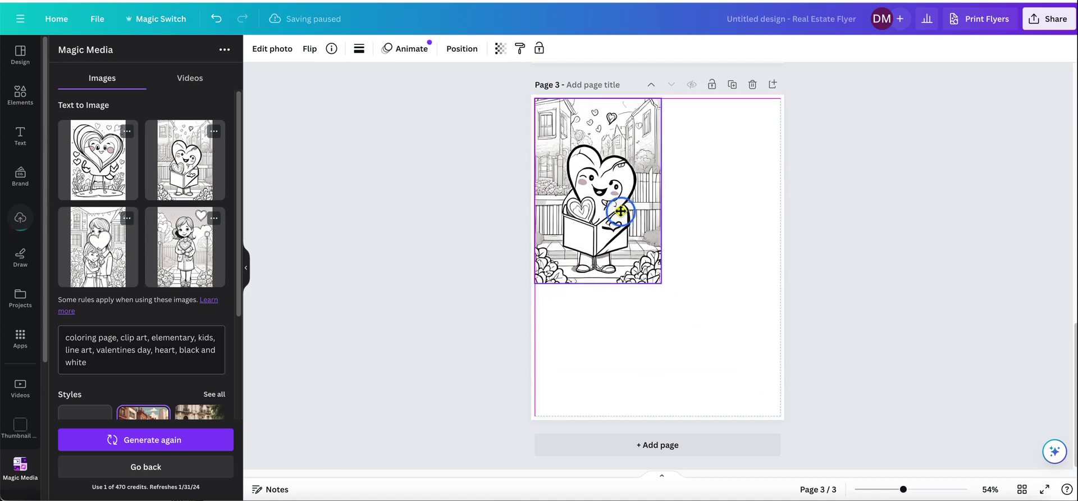
pyautogui.moveTo(662, 284); pyautogui.dragTo(770, 405)
pyautogui.moveTo(752, 255); pyautogui.dragTo(780, 258)
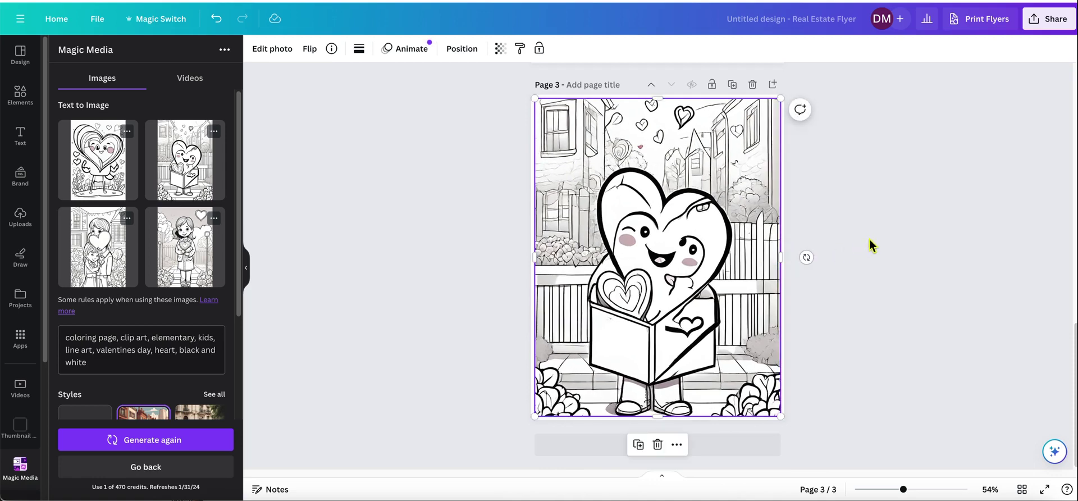
pyautogui.click(867, 246)
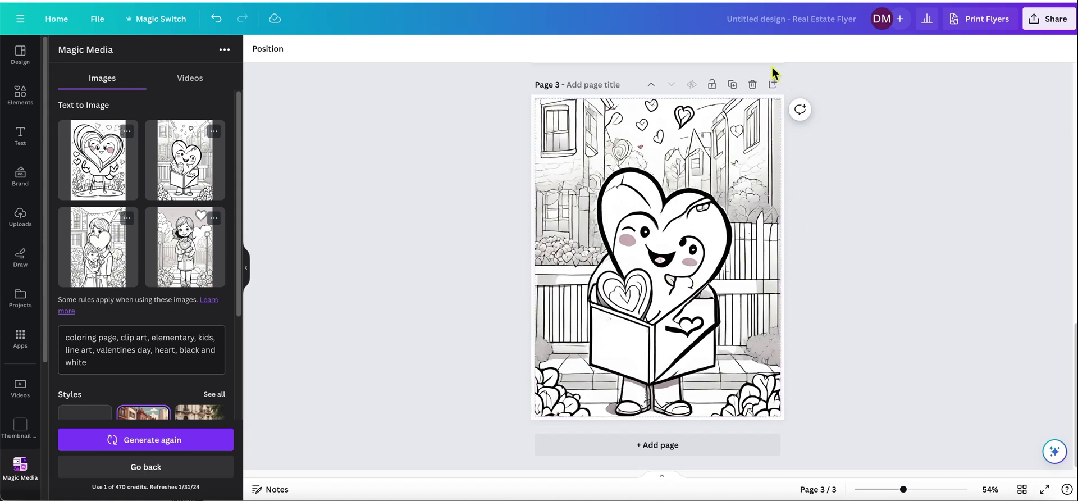
# Add a blank fourth page to the flyer after the smiling heart page
pyautogui.click(772, 84)
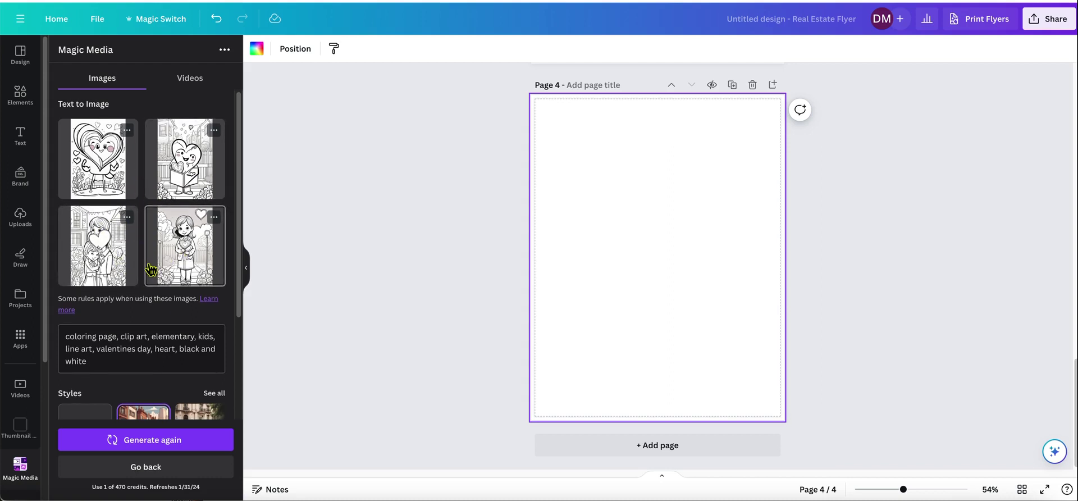
# Review the generated Magic Media images together with the prompt text and the selected Concept art style
pyautogui.scroll(-3, 151, 270)
pyautogui.scroll(3, 151, 272)
pyautogui.scroll(-3, 150, 270)
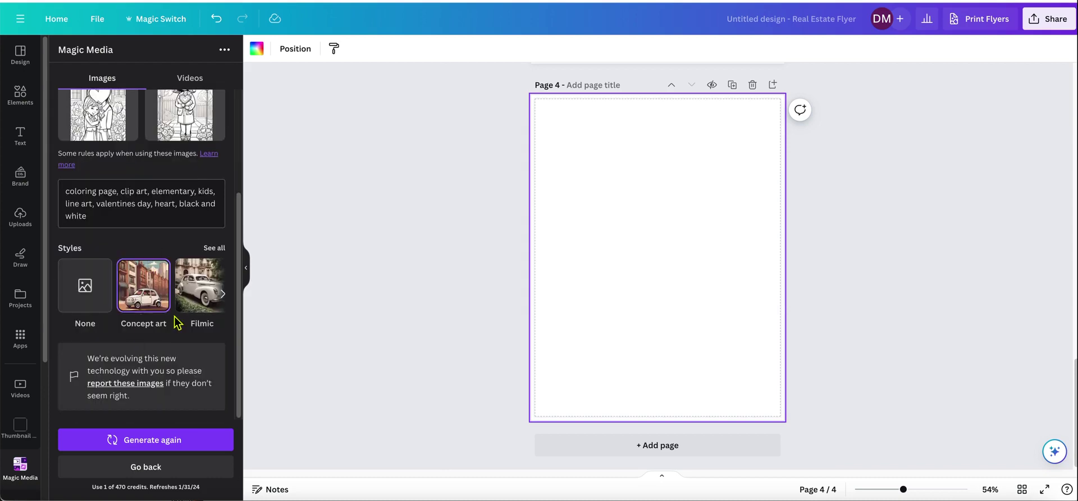
pyautogui.scroll(3, 177, 321)
pyautogui.click(21, 337)
pyautogui.click(83, 129)
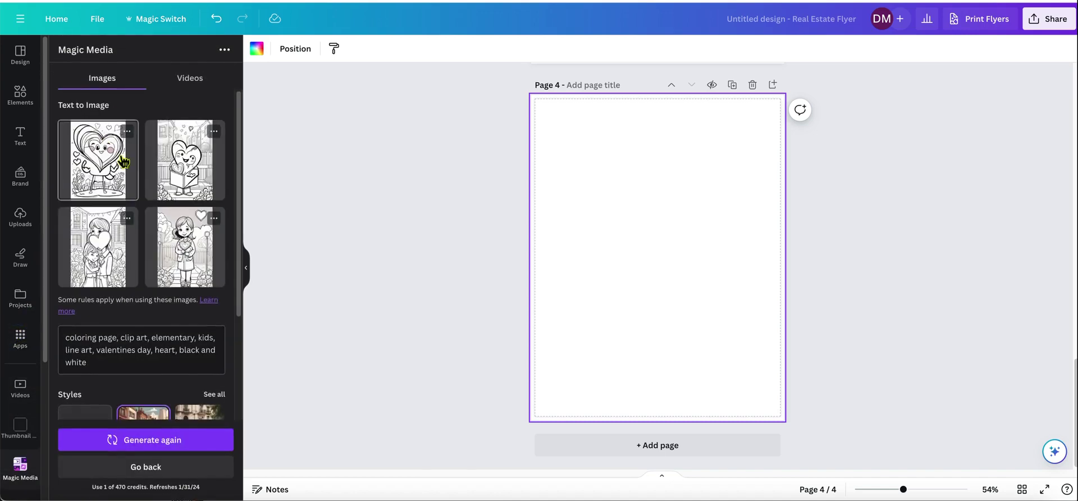
pyautogui.scroll(-3, 156, 295)
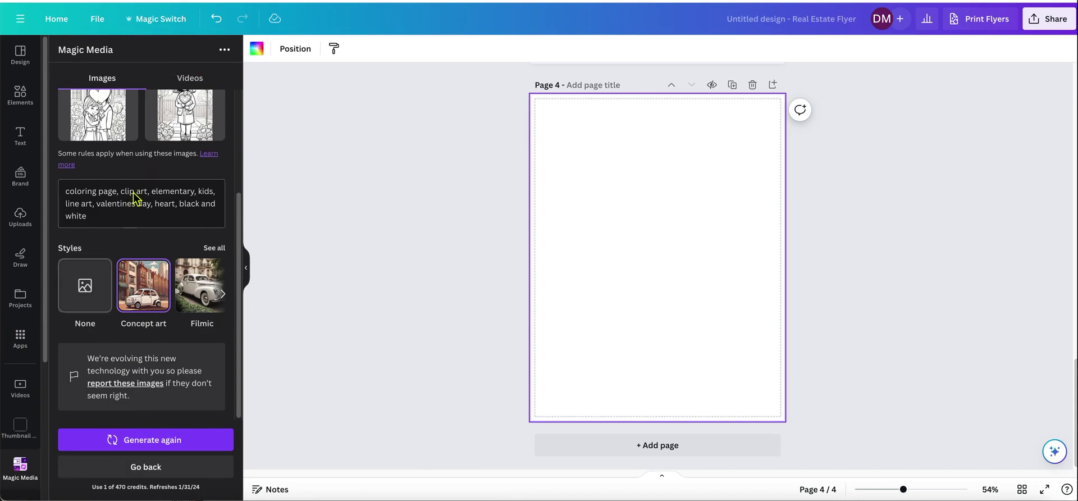
pyautogui.scroll(2, 154, 258)
pyautogui.scroll(2, 154, 264)
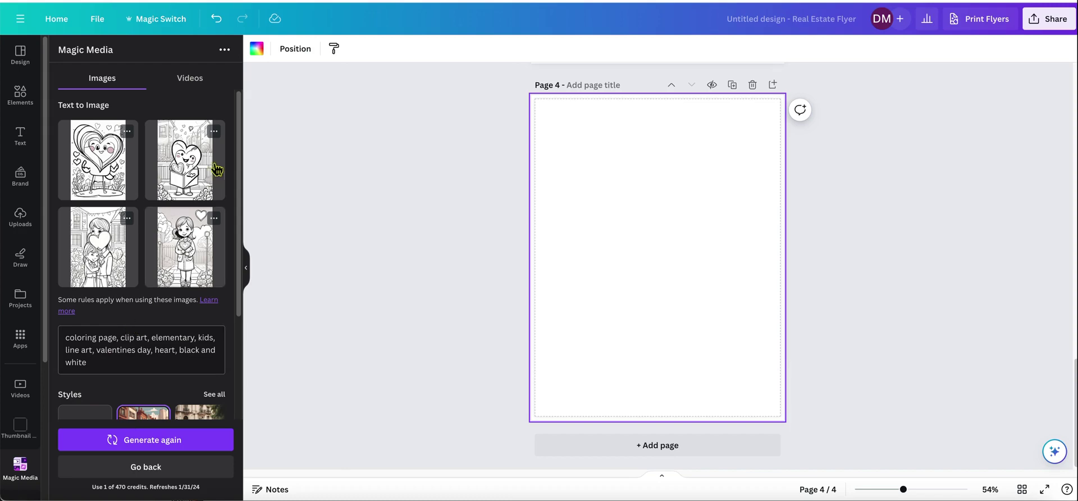
pyautogui.scroll(-3, 142, 345)
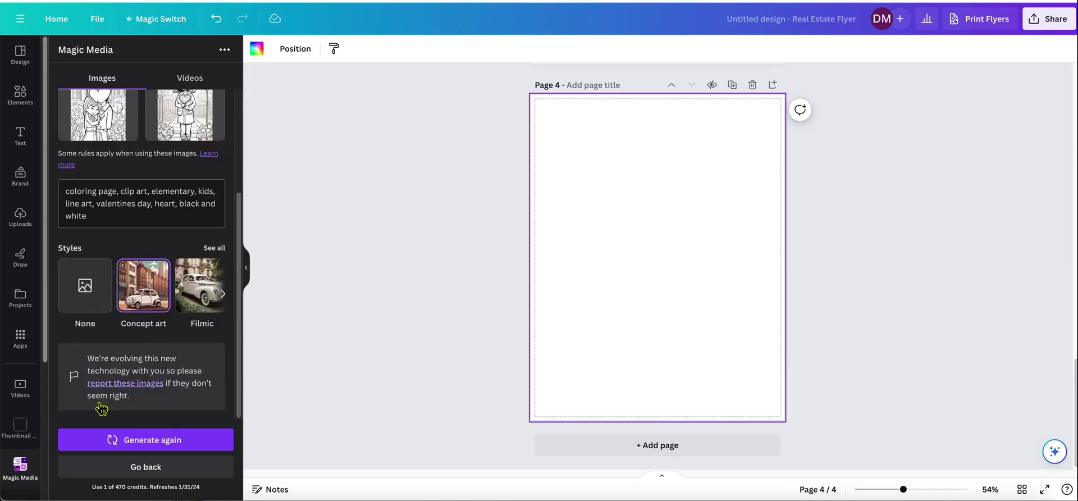
pyautogui.scroll(3, 153, 296)
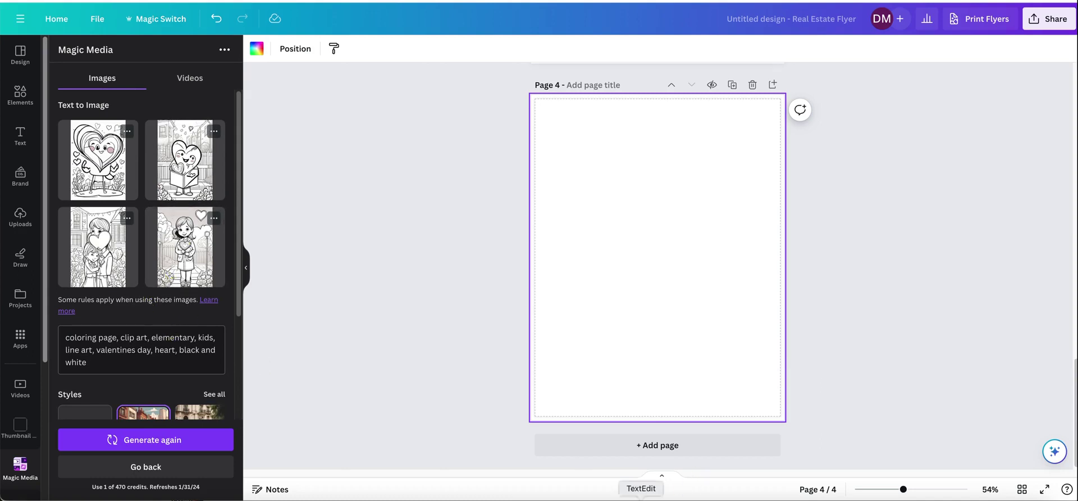
# Switch to the TextEdit notes and copy the coloring page prompt ending in "black and white, no background, only one heart"
pyautogui.click(698, 493)
pyautogui.click(862, 302)
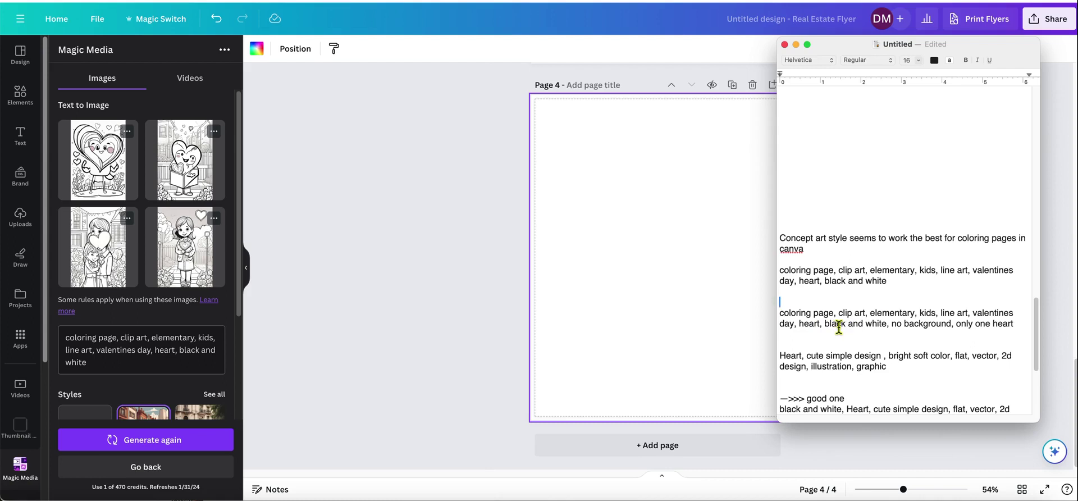
pyautogui.moveTo(1015, 323); pyautogui.dragTo(779, 316)
pyautogui.press('super+c')
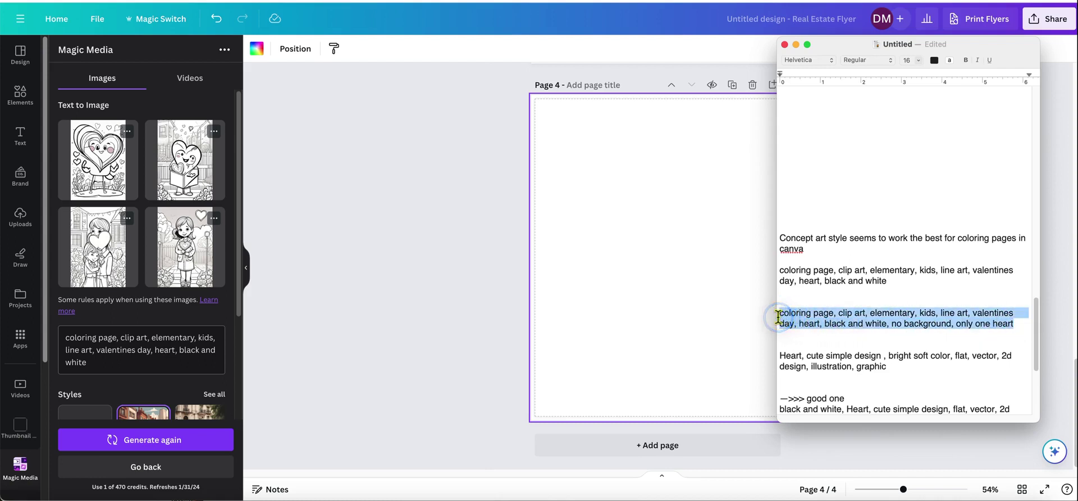
# Replace the Magic Media prompt in Canva with the copied text and generate new images, keeping the Concept art style
pyautogui.click(119, 369)
pyautogui.moveTo(113, 362); pyautogui.dragTo(62, 336)
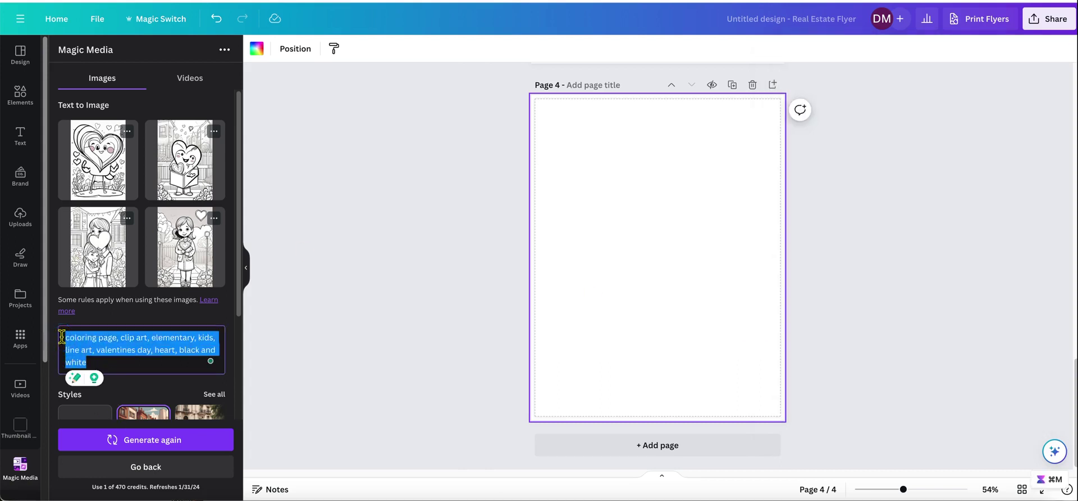
pyautogui.press('super+v')
pyautogui.scroll(-4, 130, 379)
pyautogui.click(149, 439)
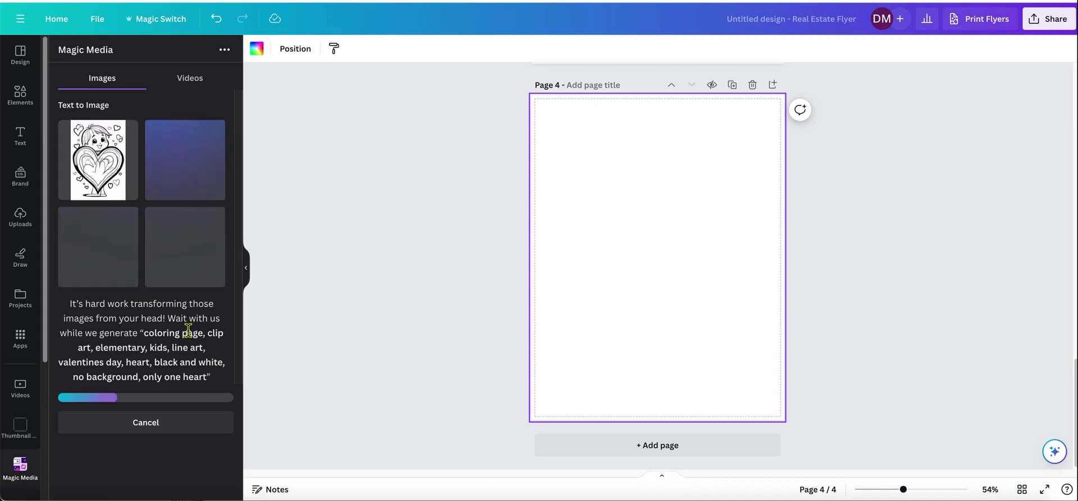
# Place the generated image of the child behind a large heart on page 4 and enlarge it to fill the margins
pyautogui.click(86, 179)
pyautogui.moveTo(657, 252); pyautogui.dragTo(620, 208)
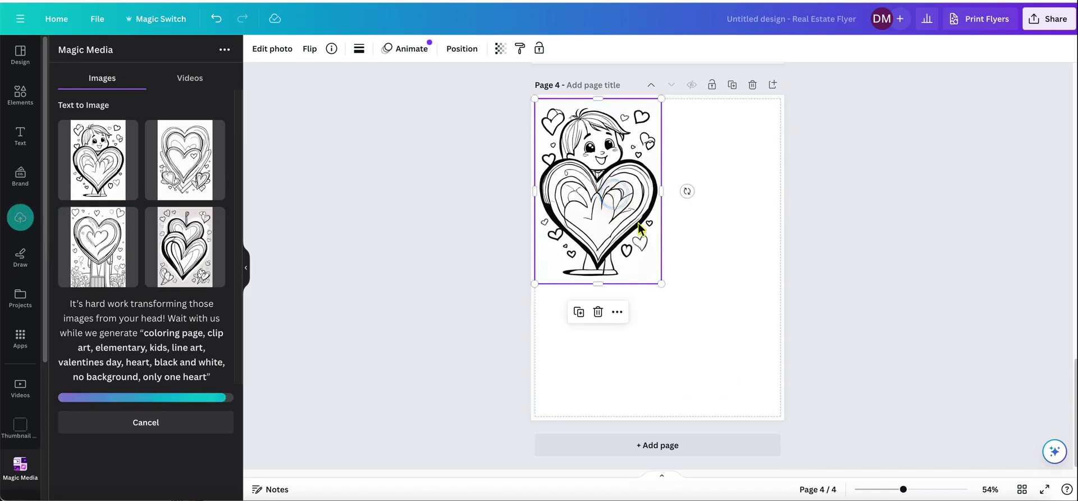
pyautogui.moveTo(662, 283); pyautogui.dragTo(780, 400)
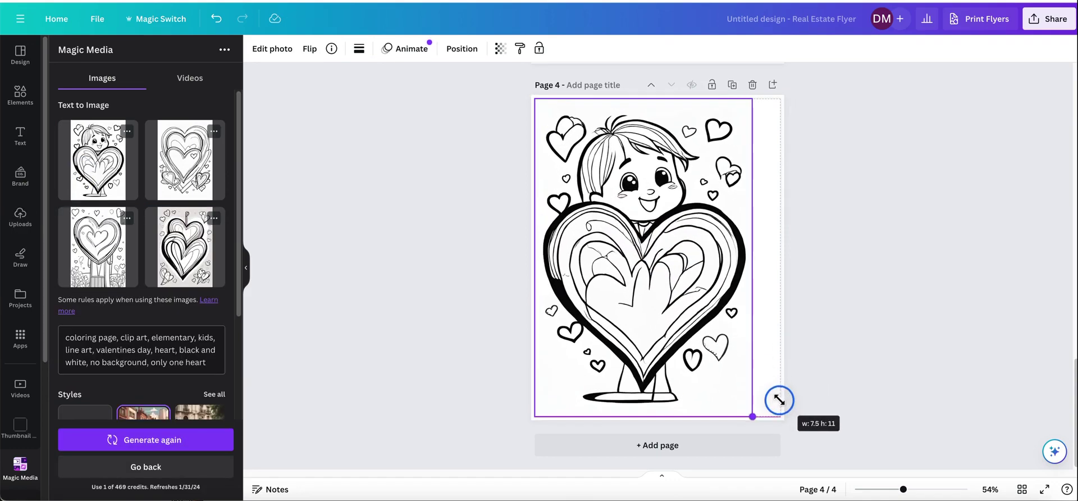
pyautogui.moveTo(754, 257); pyautogui.dragTo(781, 259)
pyautogui.click(897, 223)
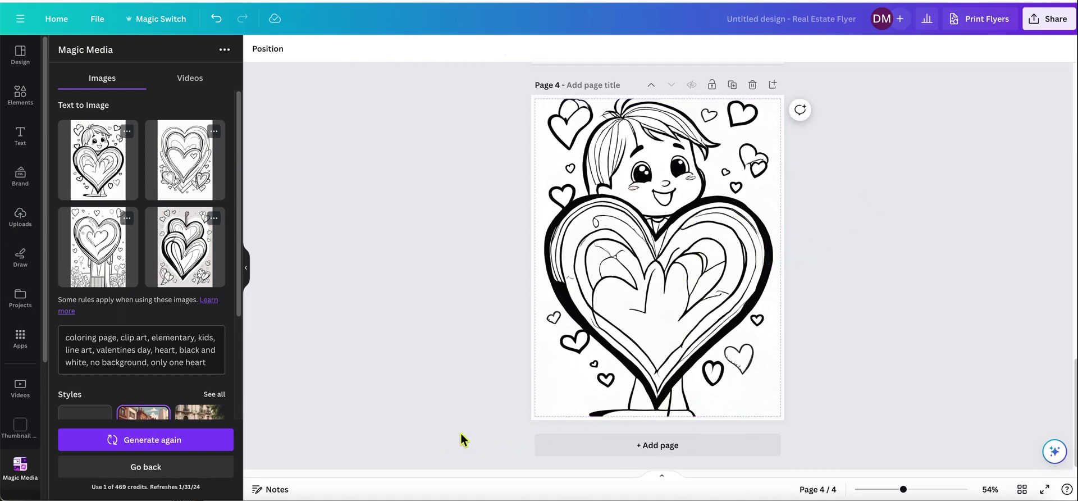
pyautogui.click(649, 260)
pyautogui.click(853, 275)
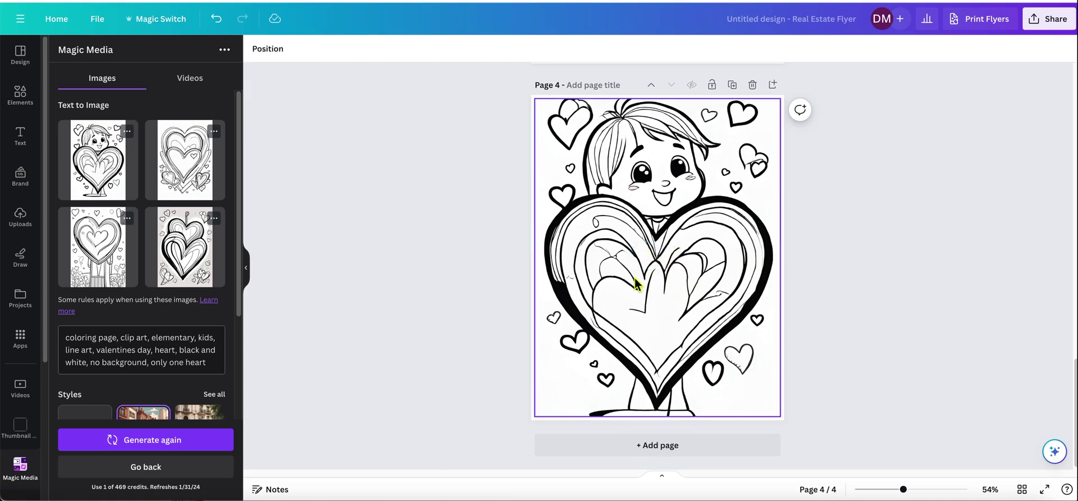
# Add a fifth page and try the gray-background overlapping hearts image on it, deleting that image again
pyautogui.click(773, 85)
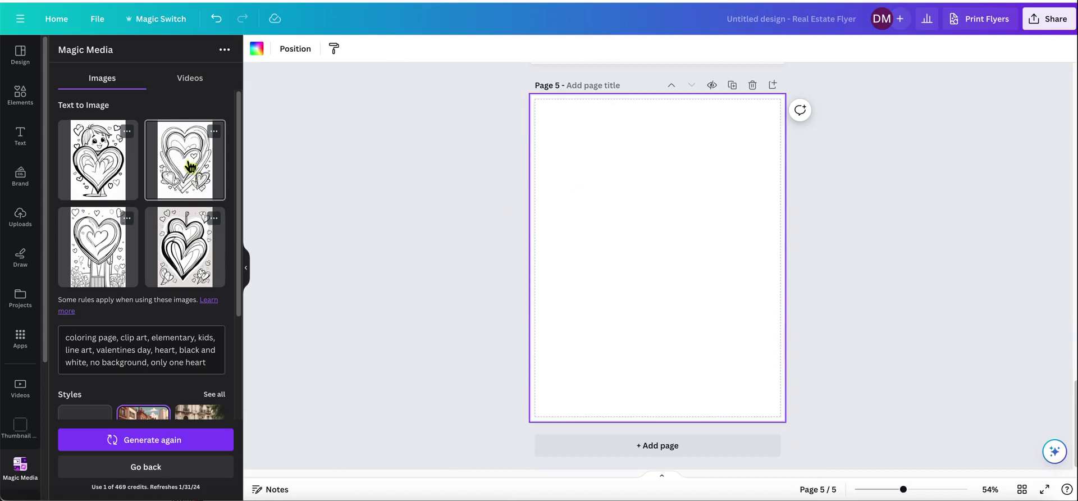
pyautogui.click(187, 259)
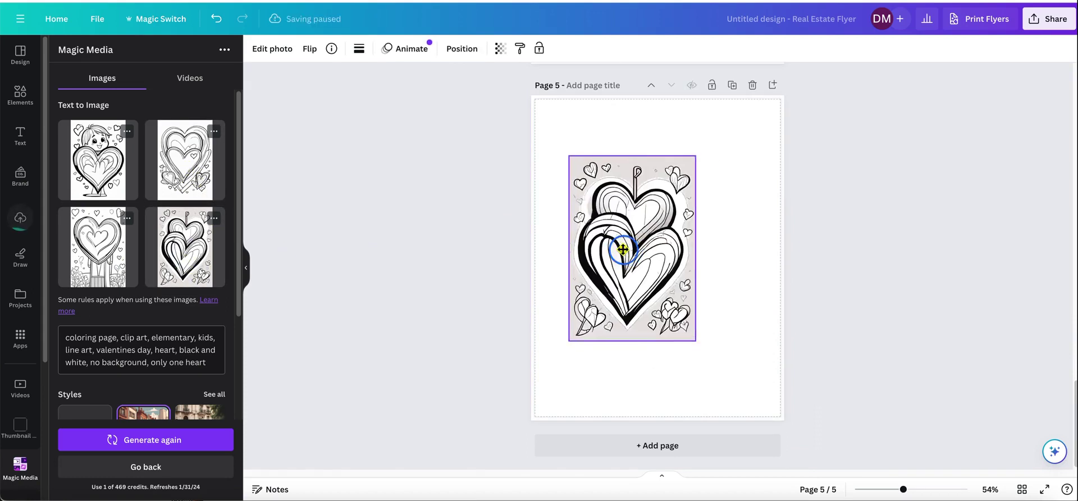
pyautogui.press('Delete')
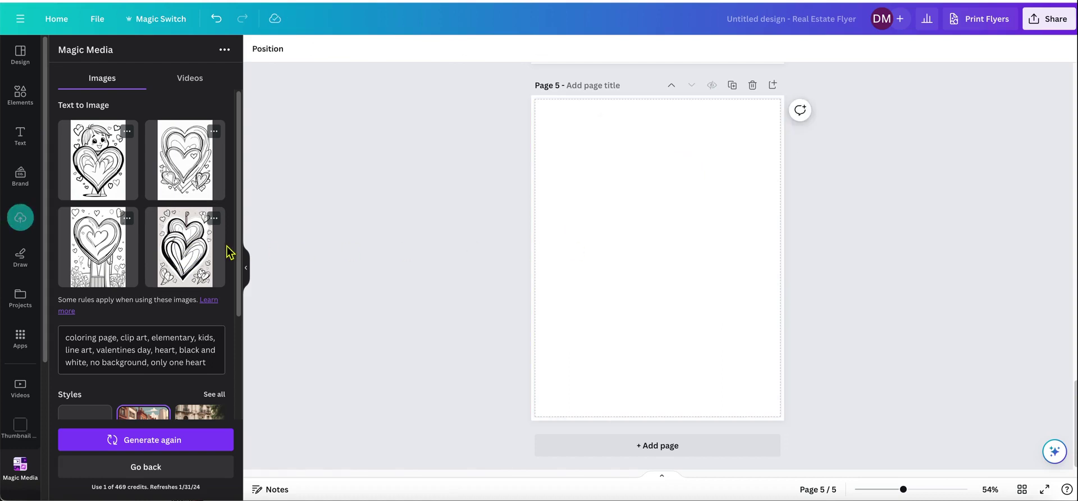
# Place the generated nested hearts image with two small hearts below on page 5 and enlarge it to fill the margins
pyautogui.click(188, 169)
pyautogui.moveTo(660, 275); pyautogui.dragTo(601, 209)
pyautogui.moveTo(660, 284); pyautogui.dragTo(778, 396)
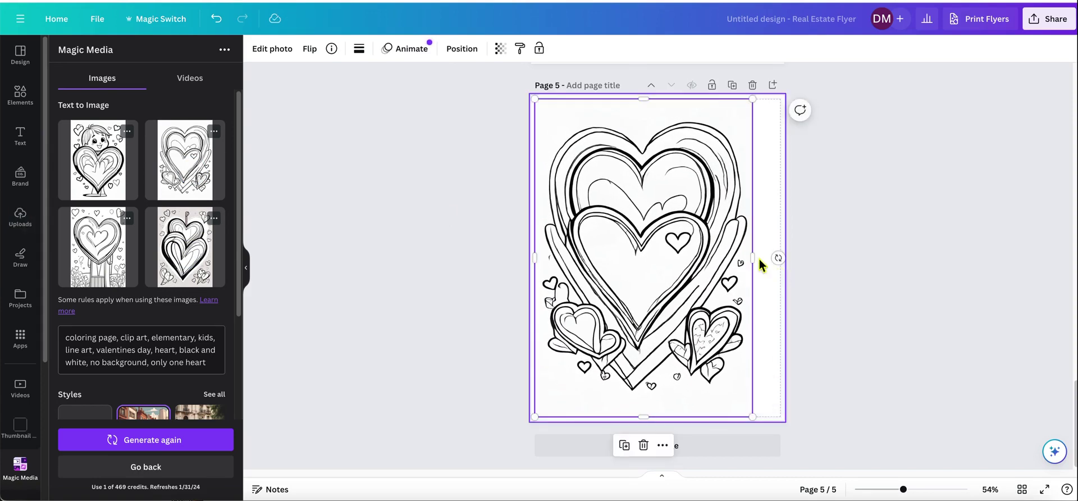
pyautogui.moveTo(753, 257); pyautogui.dragTo(780, 258)
pyautogui.click(856, 264)
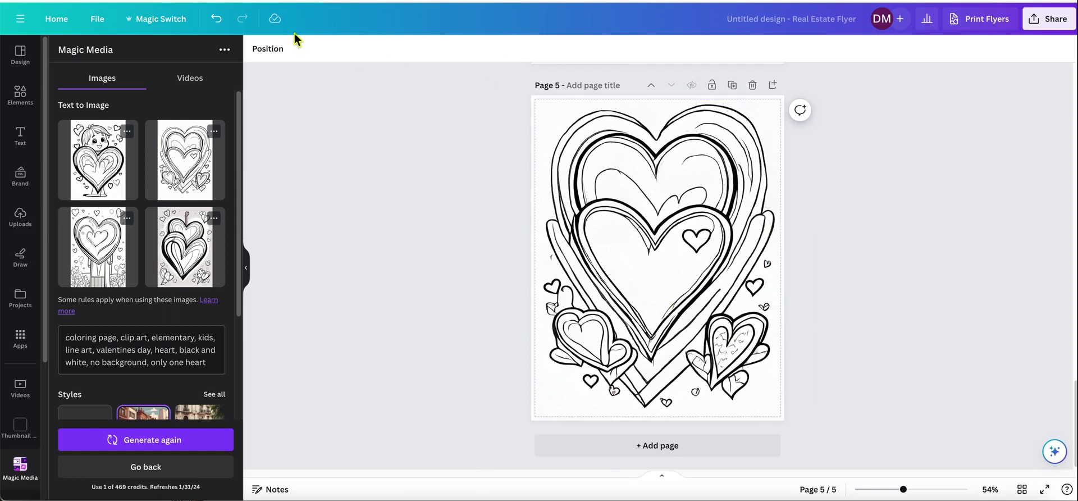
# Use Magic Eraser at brush size 20 on the page 5 image to erase the small heart and stray lines inside the front heart
pyautogui.click(659, 168)
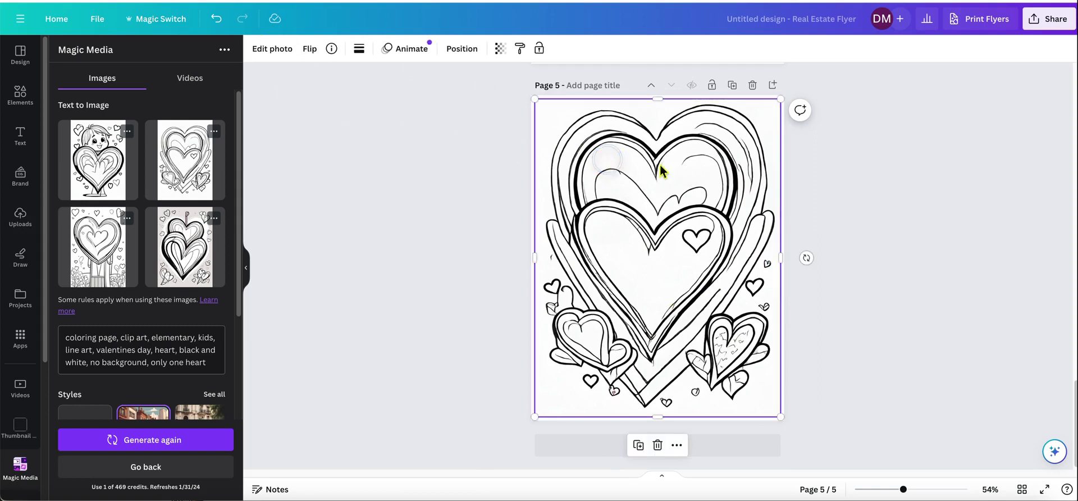
pyautogui.click(285, 51)
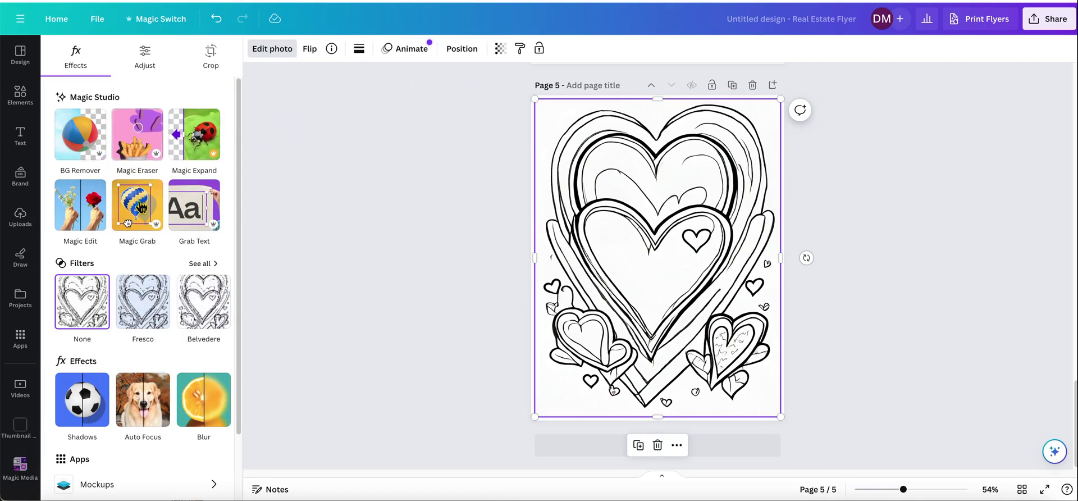
pyautogui.click(135, 167)
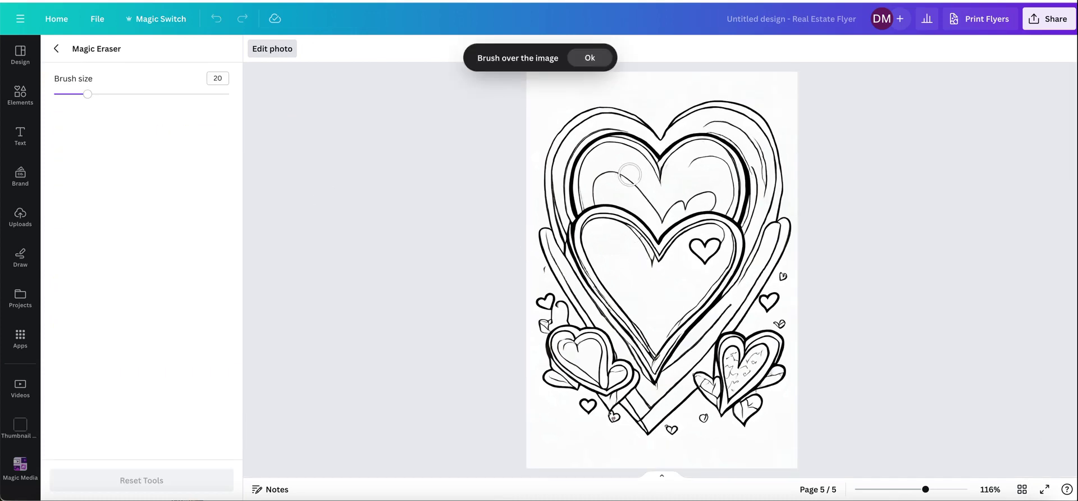
pyautogui.moveTo(665, 258)
pyautogui.mouseDown()
pyautogui.moveTo(708, 231)
pyautogui.moveTo(725, 246)
pyautogui.moveTo(712, 286)
pyautogui.moveTo(653, 349)
pyautogui.moveTo(592, 259)
pyautogui.moveTo(592, 229)
pyautogui.moveTo(616, 224)
pyautogui.moveTo(662, 269)
pyautogui.mouseUp()
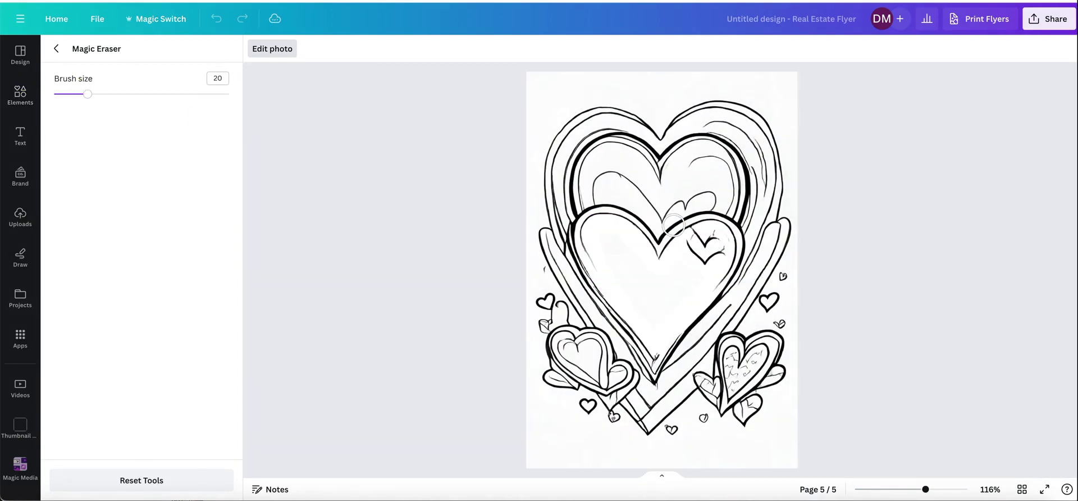
pyautogui.moveTo(687, 249)
pyautogui.mouseDown()
pyautogui.moveTo(702, 257)
pyautogui.moveTo(718, 247)
pyautogui.moveTo(706, 236)
pyautogui.moveTo(650, 288)
pyautogui.moveTo(626, 267)
pyautogui.mouseUp()
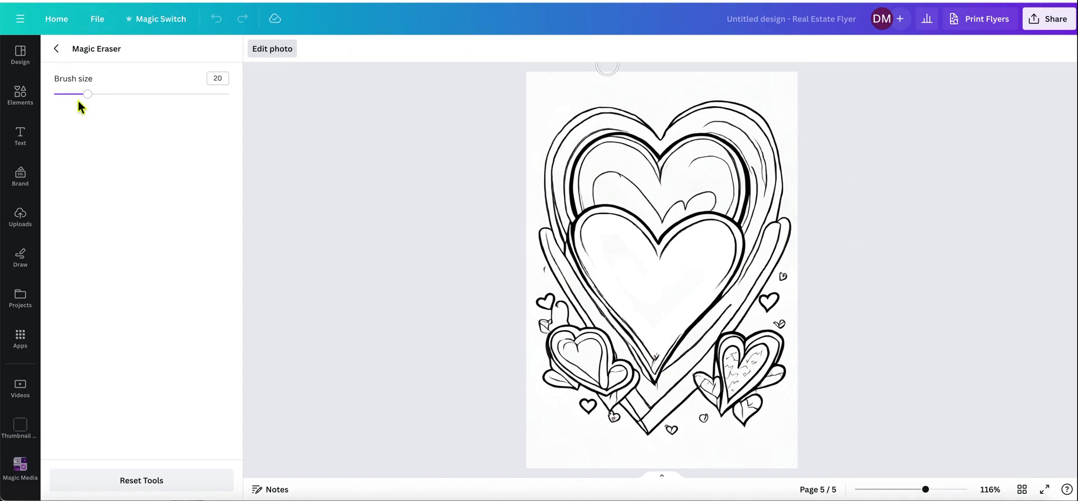
# Reduce the Magic Eraser brush size to 12, erase the stray lines inside the middle heart's right lobe, and leave the eraser
pyautogui.moveTo(87, 96); pyautogui.dragTo(73, 94)
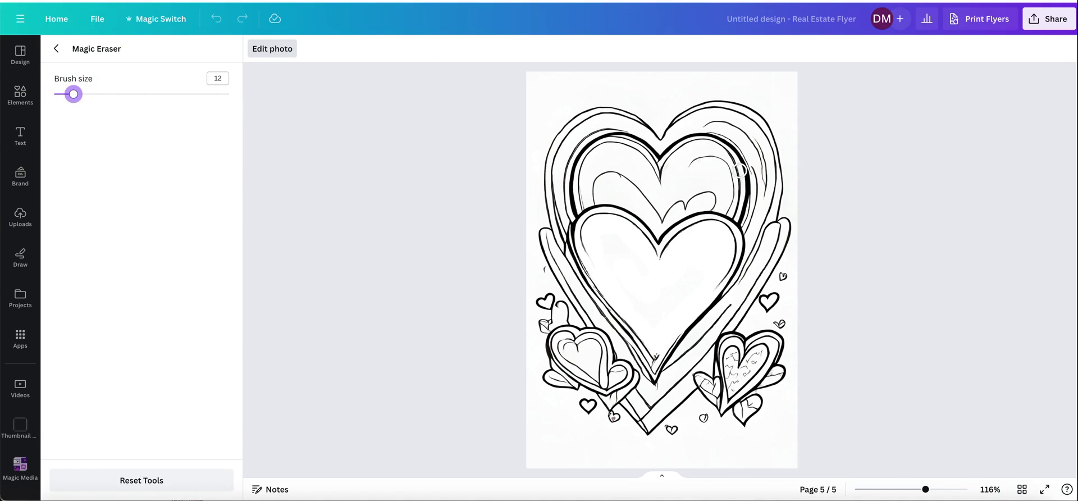
pyautogui.moveTo(692, 167)
pyautogui.mouseDown()
pyautogui.moveTo(721, 164)
pyautogui.moveTo(727, 210)
pyautogui.mouseUp()
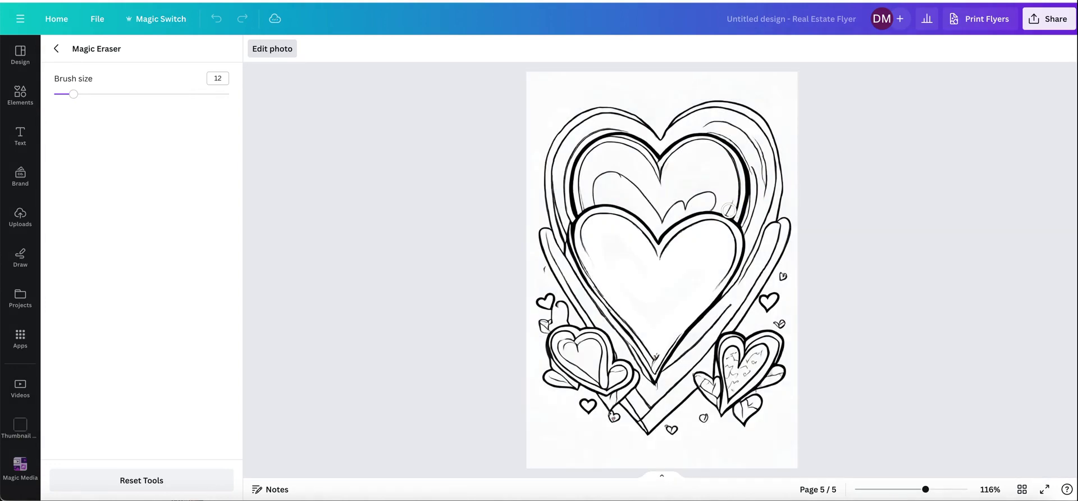
pyautogui.moveTo(730, 203); pyautogui.dragTo(727, 212)
pyautogui.scroll(3, 778, 311)
pyautogui.scroll(3, 761, 303)
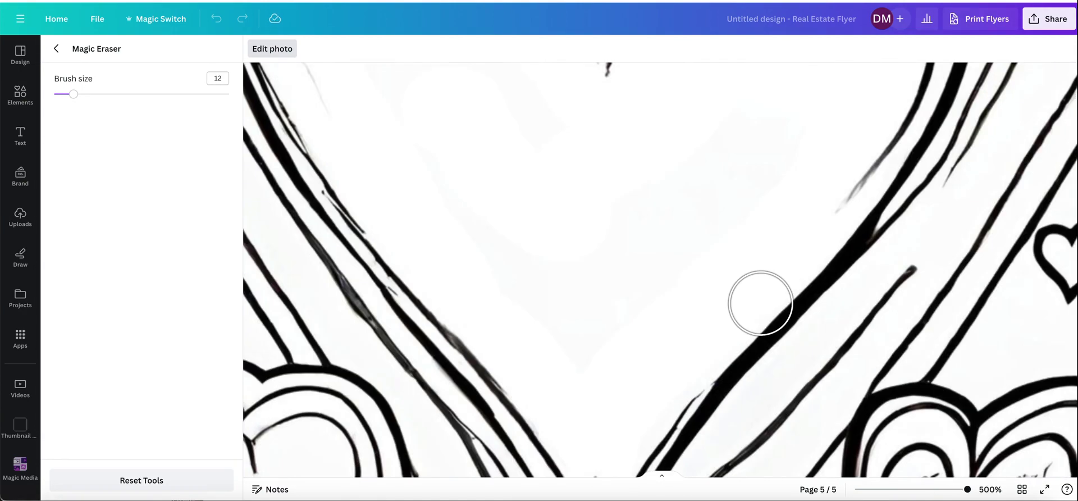
pyautogui.scroll(-5, 761, 303)
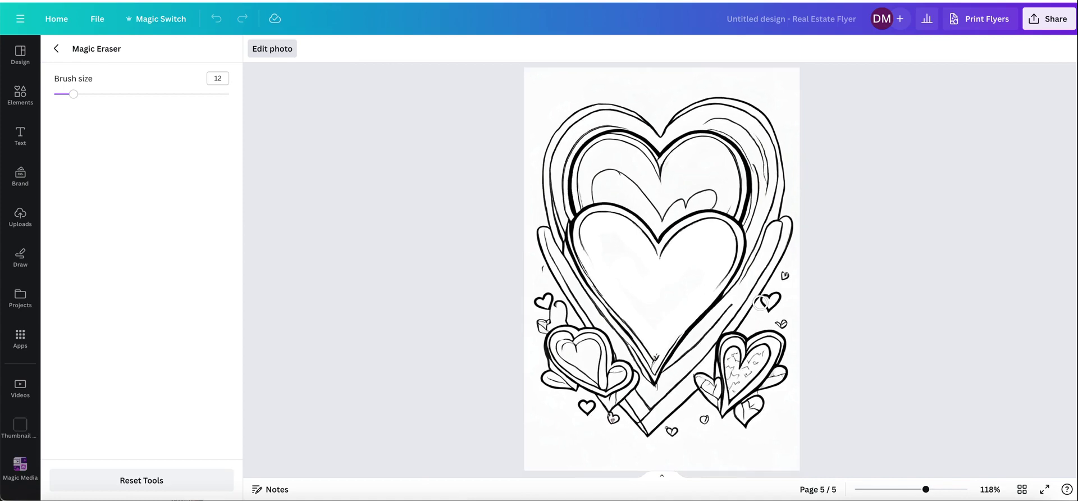
pyautogui.scroll(1, 758, 302)
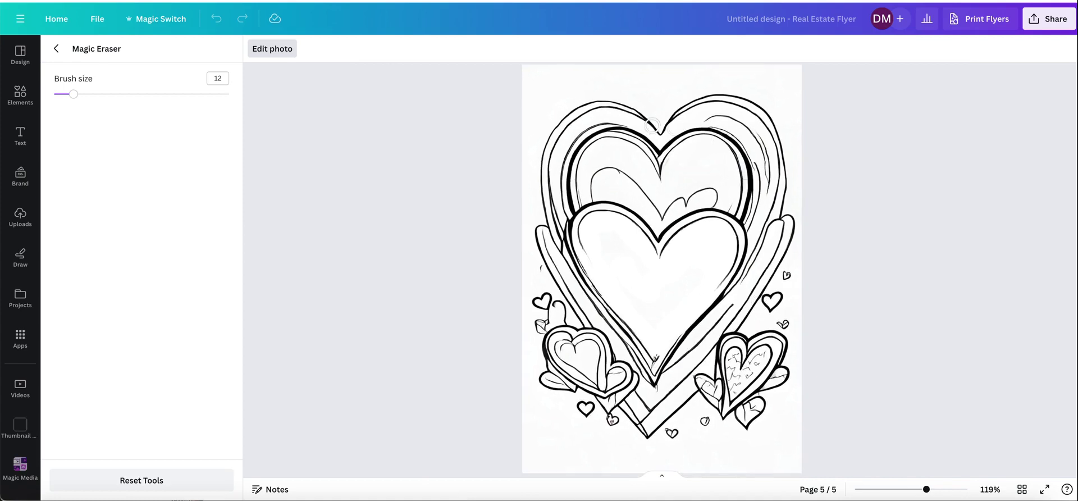
pyautogui.click(57, 48)
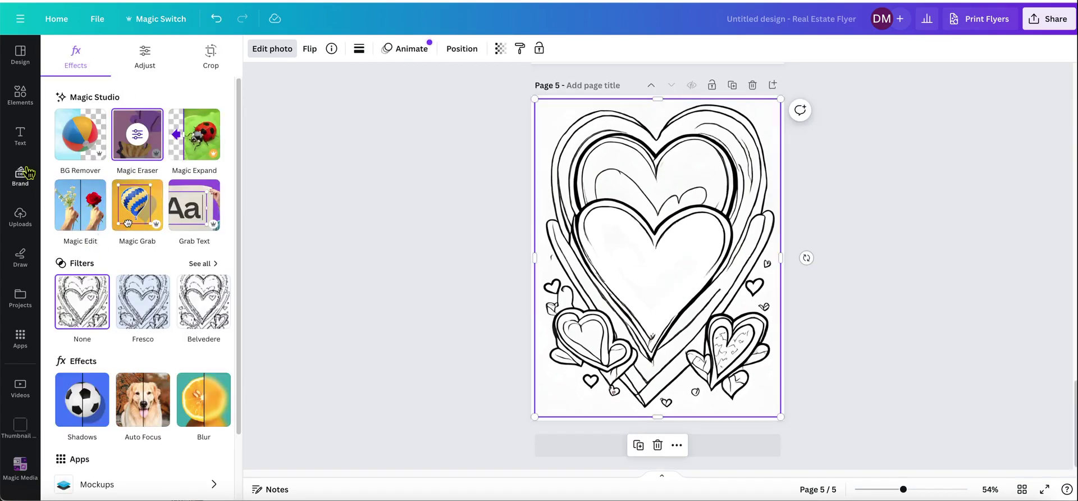
# Reopen the Magic Media image generator and review the generated heart images, prompt and Concept art style
pyautogui.click(21, 95)
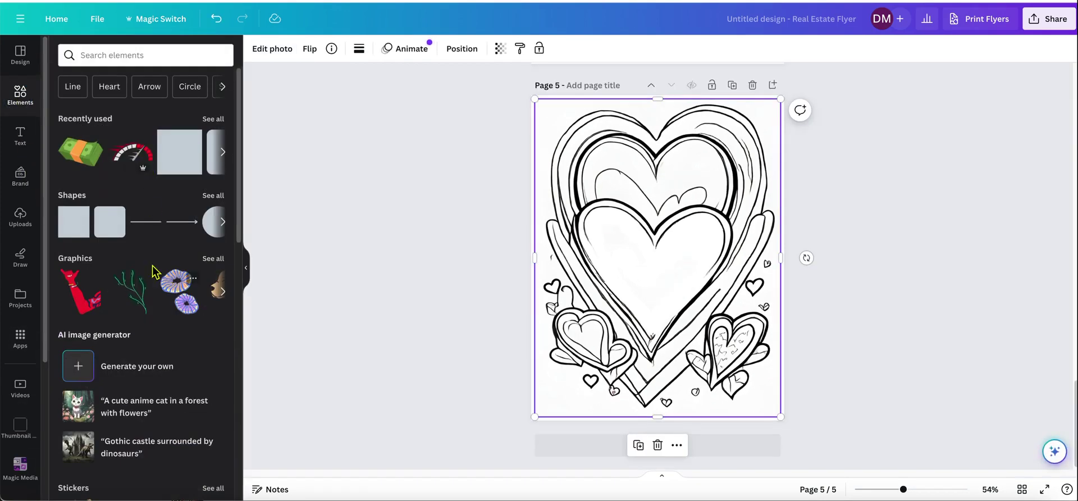
pyautogui.click(145, 365)
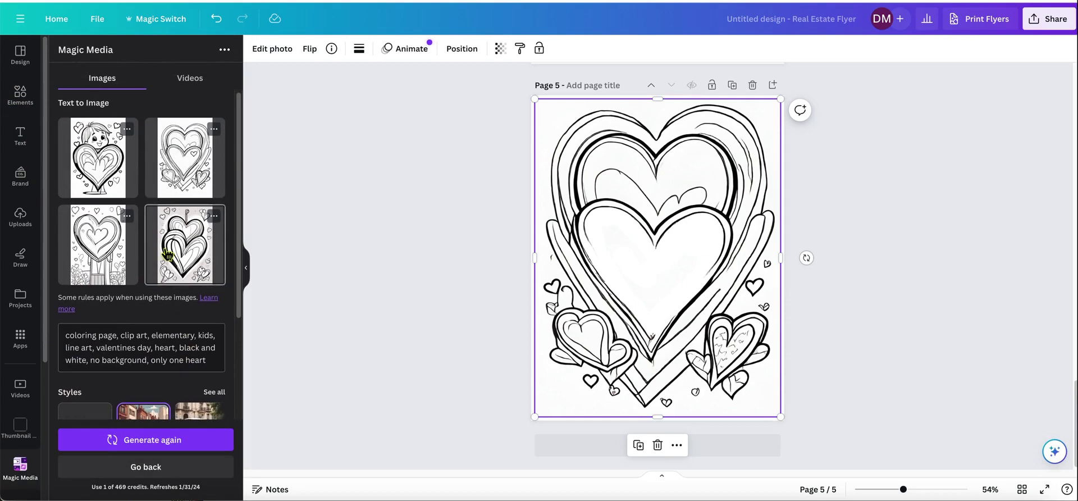
pyautogui.scroll(-1, 146, 283)
pyautogui.scroll(-3, 147, 283)
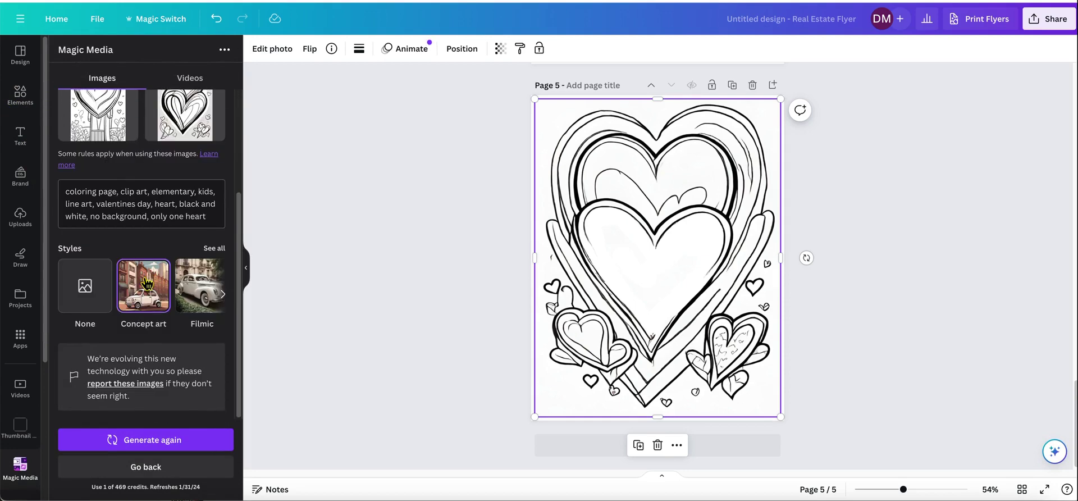
pyautogui.scroll(4, 124, 247)
pyautogui.scroll(-5, 94, 281)
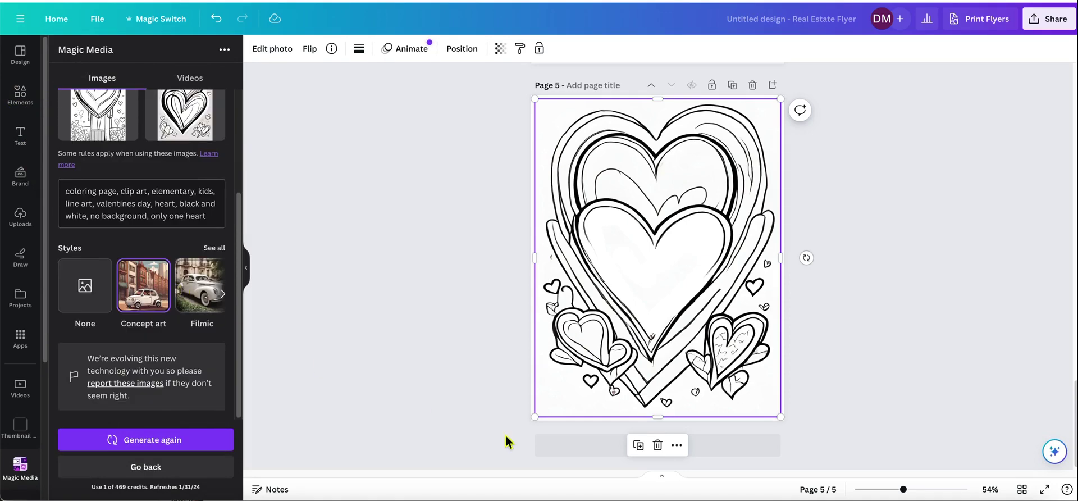
# Add page 6, switch to TextEdit and copy the prompt "black and white, Heart, cute simple design, flat, vector, 2d design, illustration, graphic"
pyautogui.click(773, 85)
pyautogui.click(640, 498)
pyautogui.click(880, 354)
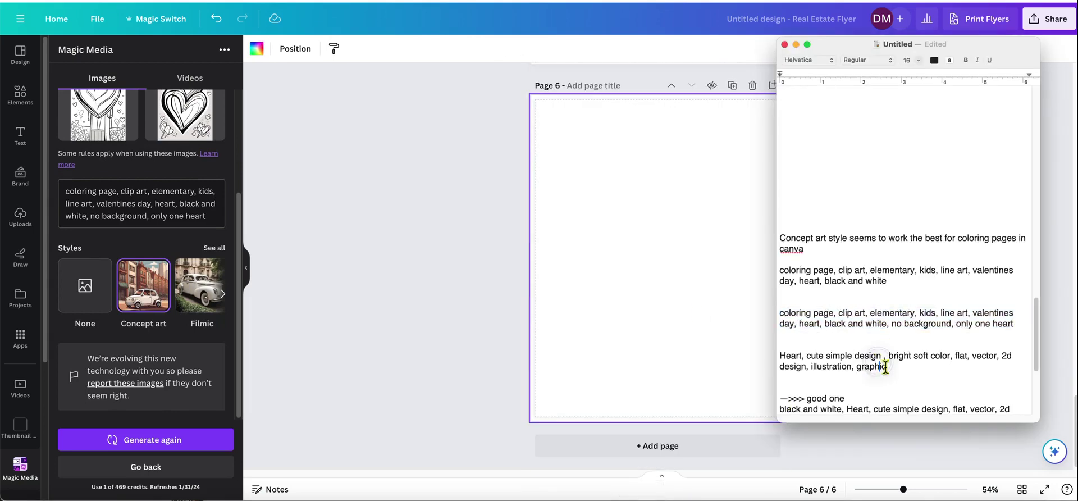
pyautogui.scroll(-2, 889, 369)
pyautogui.scroll(-3, 890, 368)
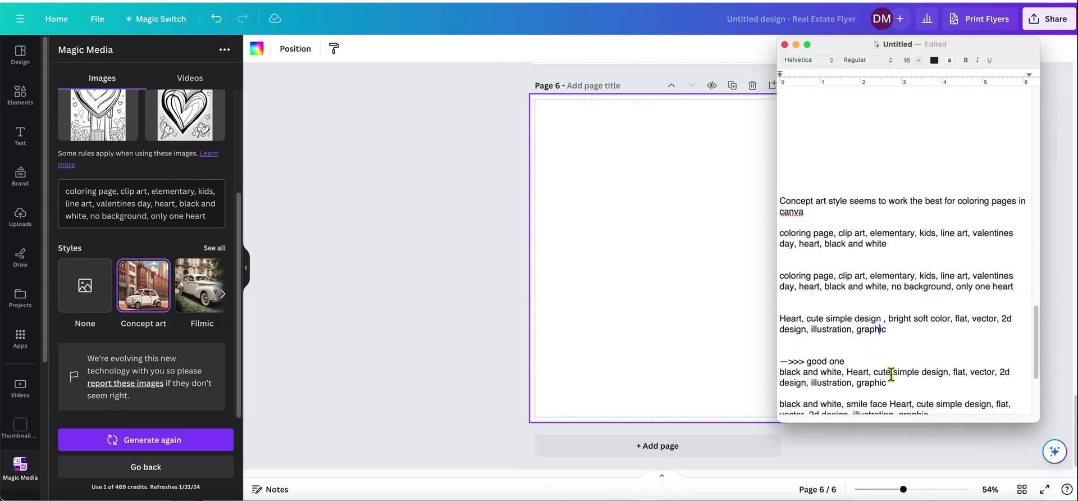
pyautogui.scroll(-1, 891, 375)
pyautogui.moveTo(891, 340); pyautogui.dragTo(774, 329)
pyautogui.press('super+c')
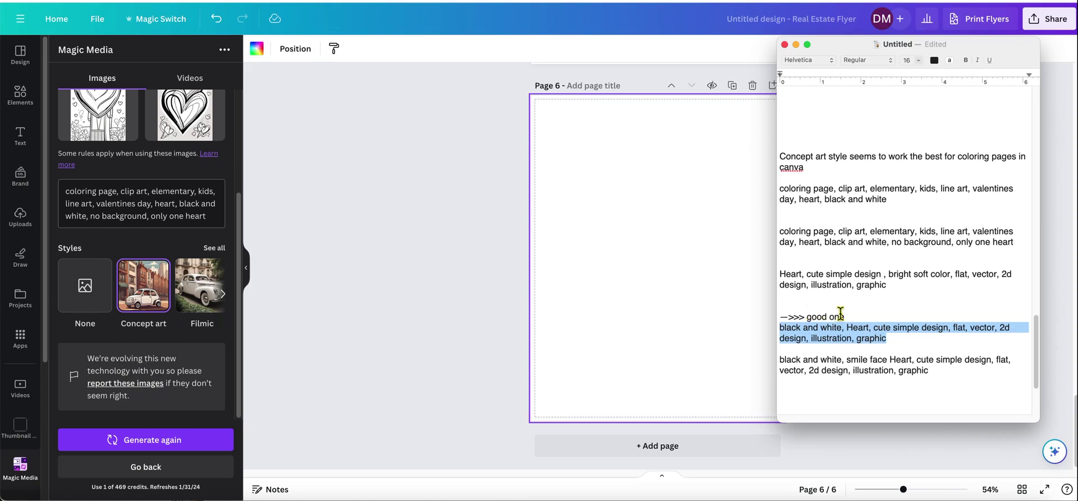
# Replace the Magic Media prompt with "black and white, Heart, cute simple design, flat, vector, 2d design, illustration, graphic" and generate new images
pyautogui.click(99, 224)
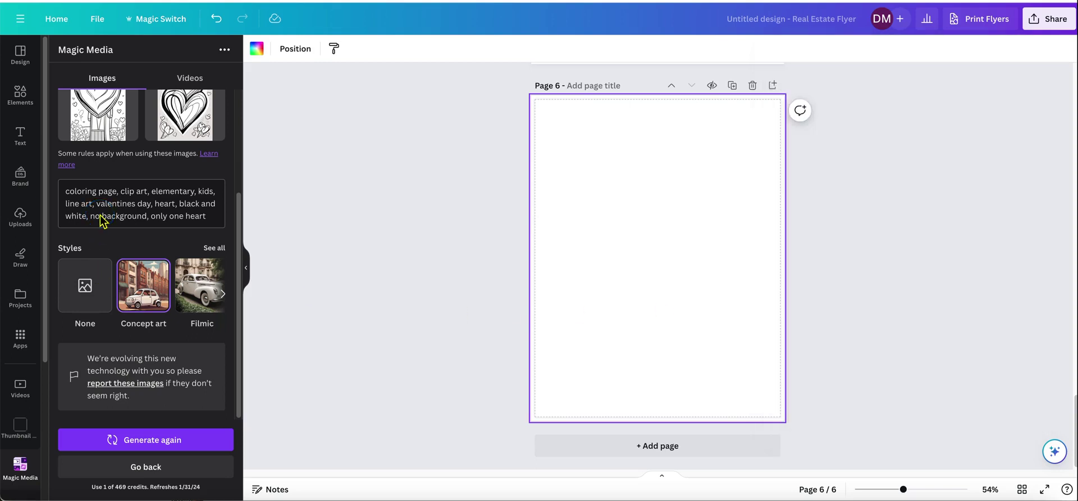
pyautogui.tripleClick(99, 215)
pyautogui.press('BackSpace')
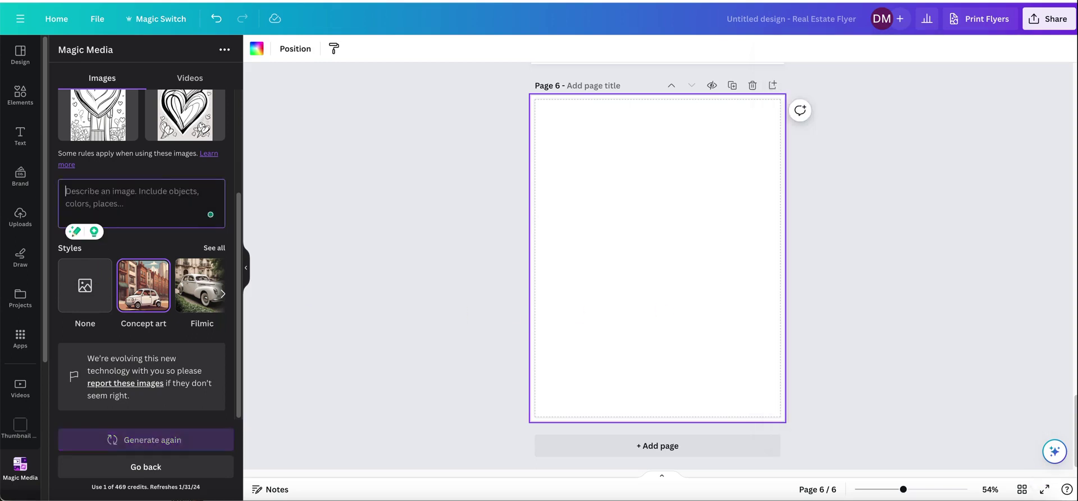
pyautogui.press('super+v')
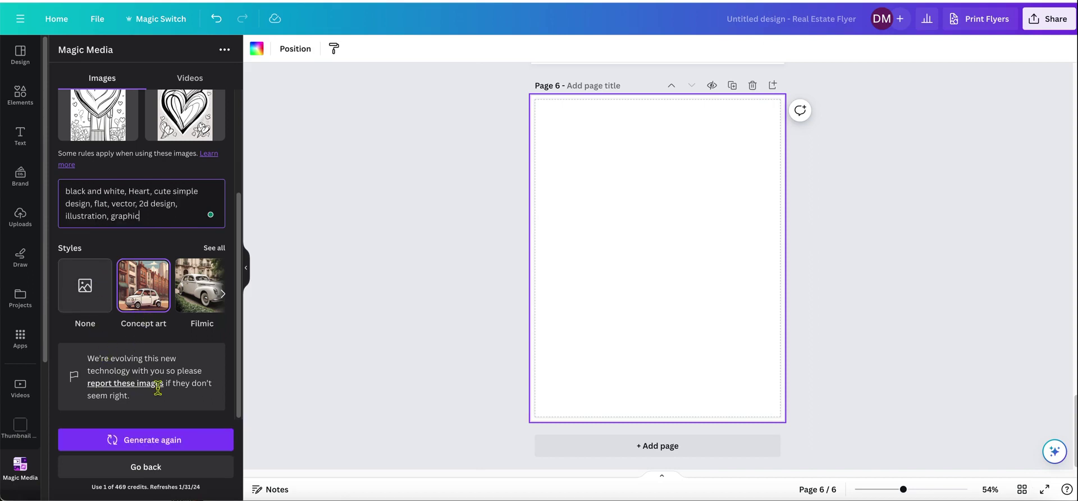
pyautogui.click(168, 440)
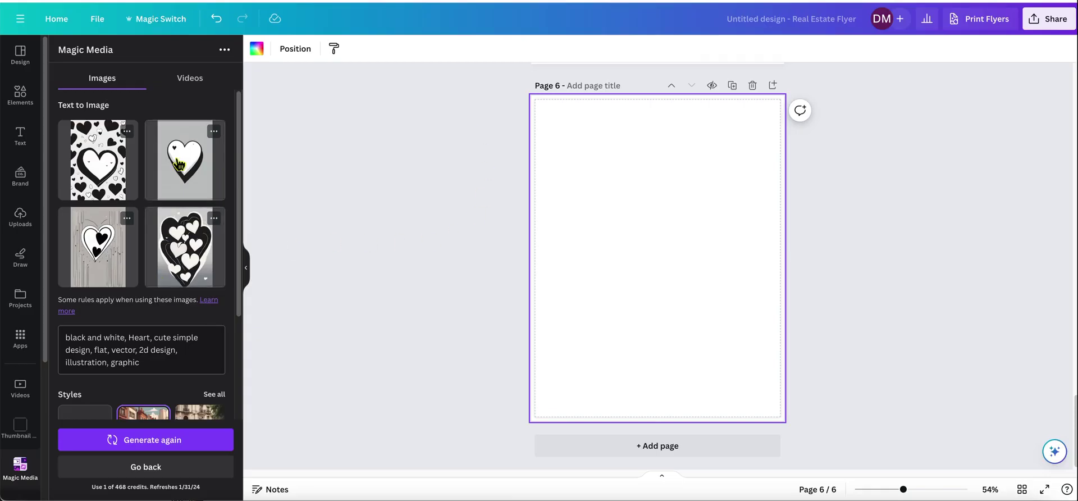
# Place the generated image of a white heart with a black shadow on page 6 and enlarge it to fill the margins
pyautogui.click(196, 167)
pyautogui.moveTo(661, 269); pyautogui.dragTo(606, 202)
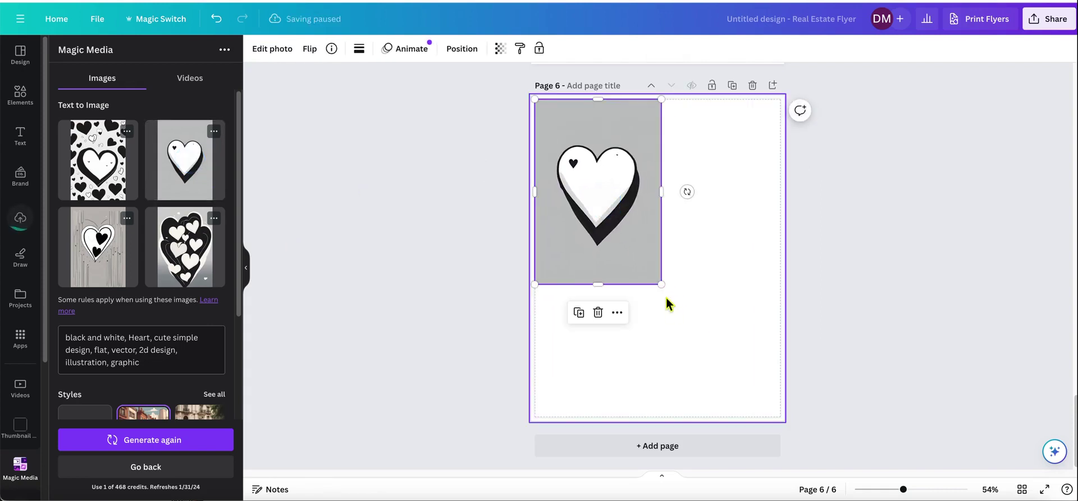
pyautogui.moveTo(666, 283); pyautogui.dragTo(763, 418)
pyautogui.moveTo(747, 257); pyautogui.dragTo(772, 260)
pyautogui.click(871, 238)
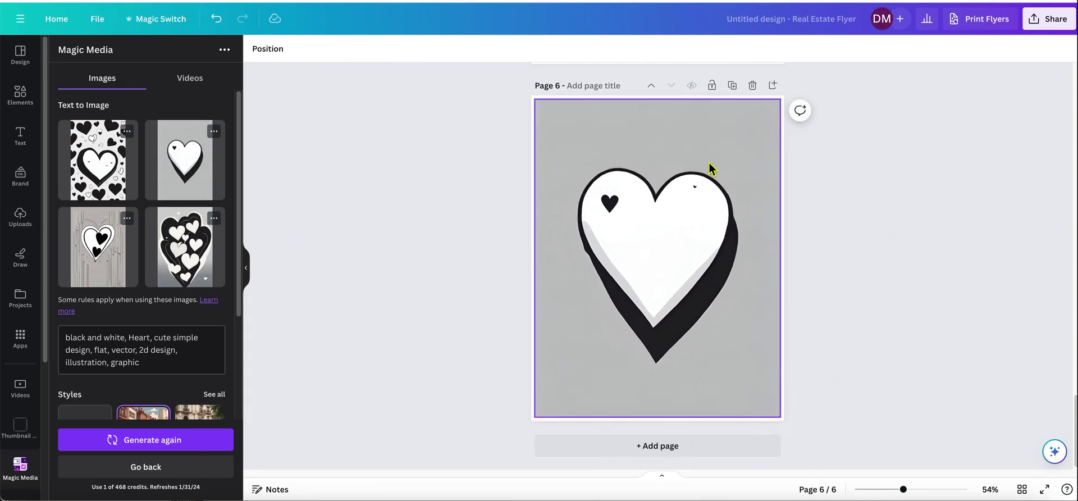
# Remove the gray background from the page 6 heart image with BG Remover
pyautogui.click(733, 212)
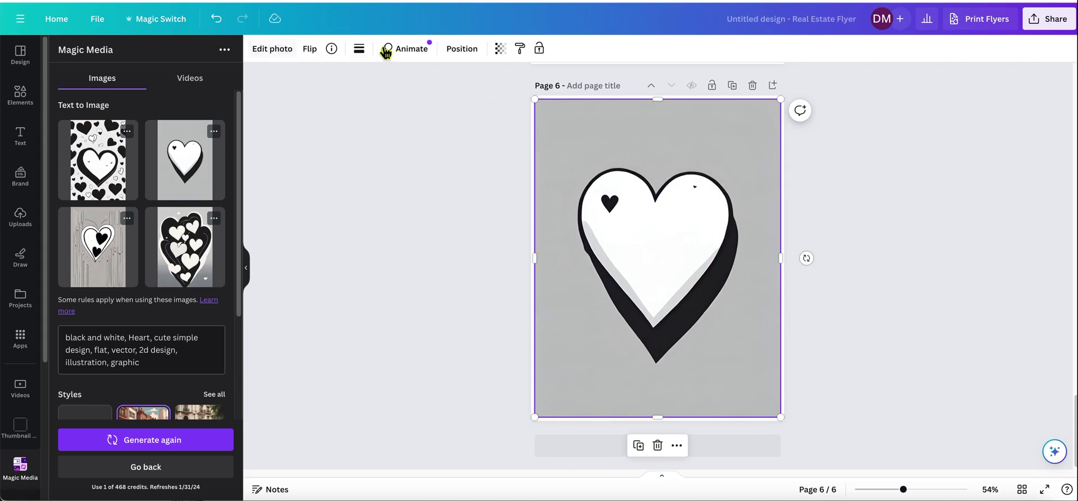
pyautogui.click(286, 49)
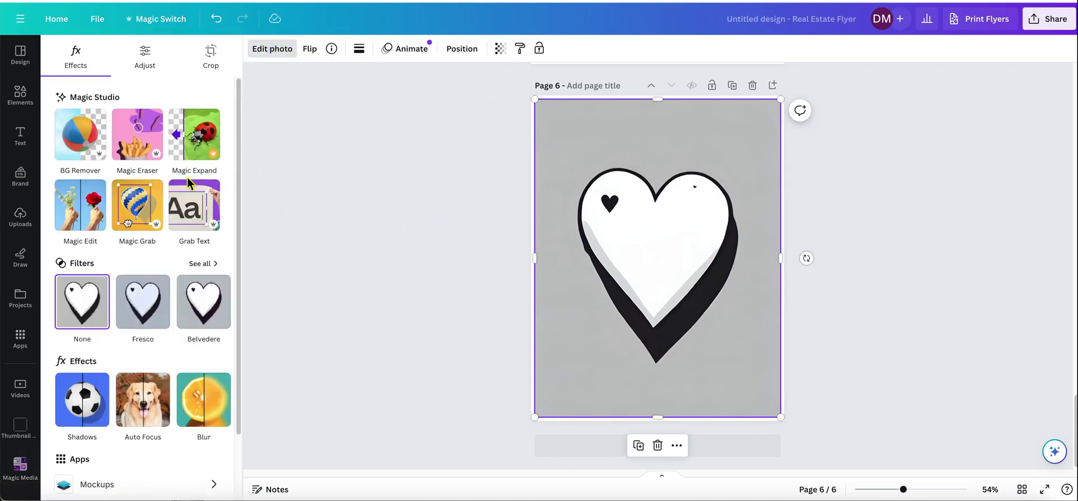
pyautogui.click(75, 135)
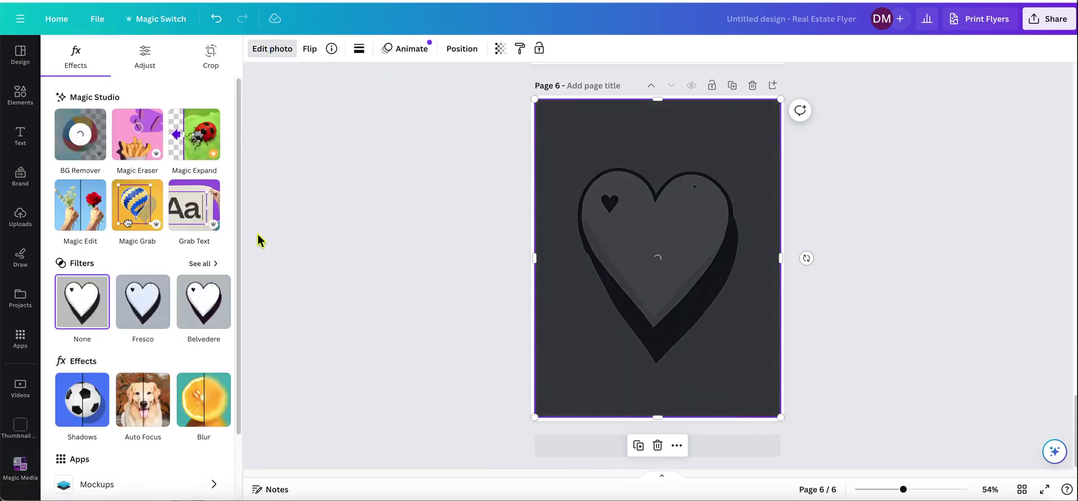
pyautogui.click(841, 200)
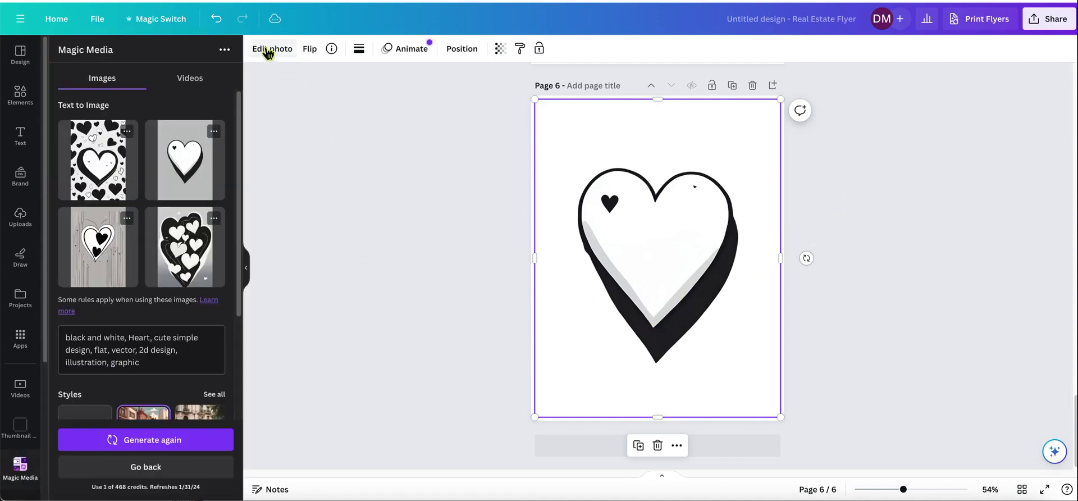
# Use Magic Eraser at brush size 20 to erase the small black heart and dot inside the page 6 heart, and leave the eraser
pyautogui.click(626, 227)
pyautogui.click(620, 203)
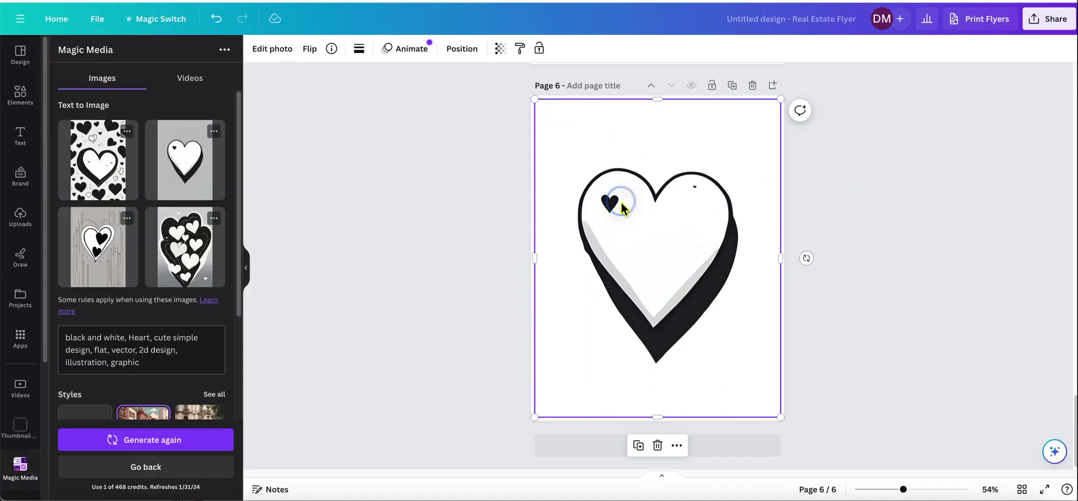
pyautogui.click(272, 48)
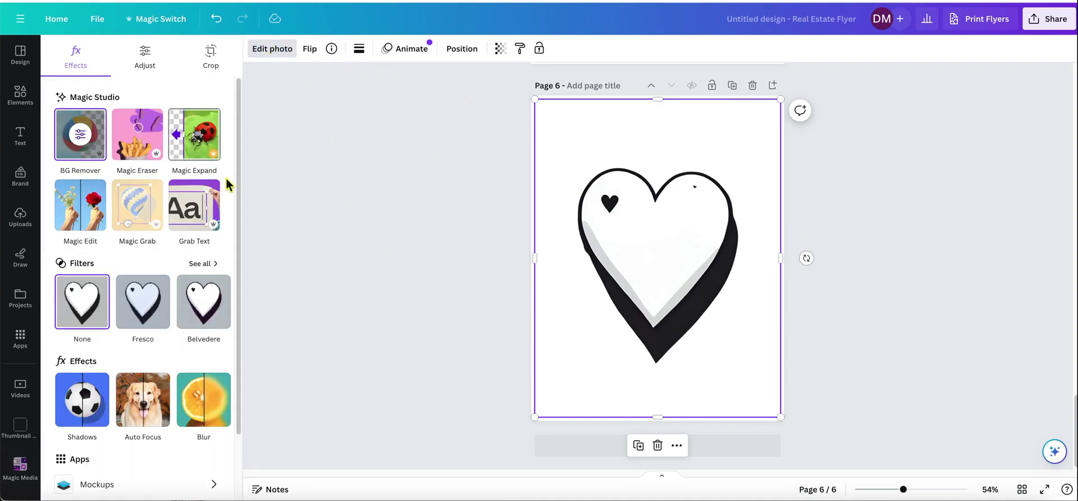
pyautogui.click(146, 148)
pyautogui.moveTo(618, 212)
pyautogui.mouseDown()
pyautogui.moveTo(609, 202)
pyautogui.moveTo(645, 232)
pyautogui.moveTo(702, 212)
pyautogui.moveTo(701, 191)
pyautogui.moveTo(644, 239)
pyautogui.moveTo(590, 228)
pyautogui.moveTo(604, 262)
pyautogui.mouseUp()
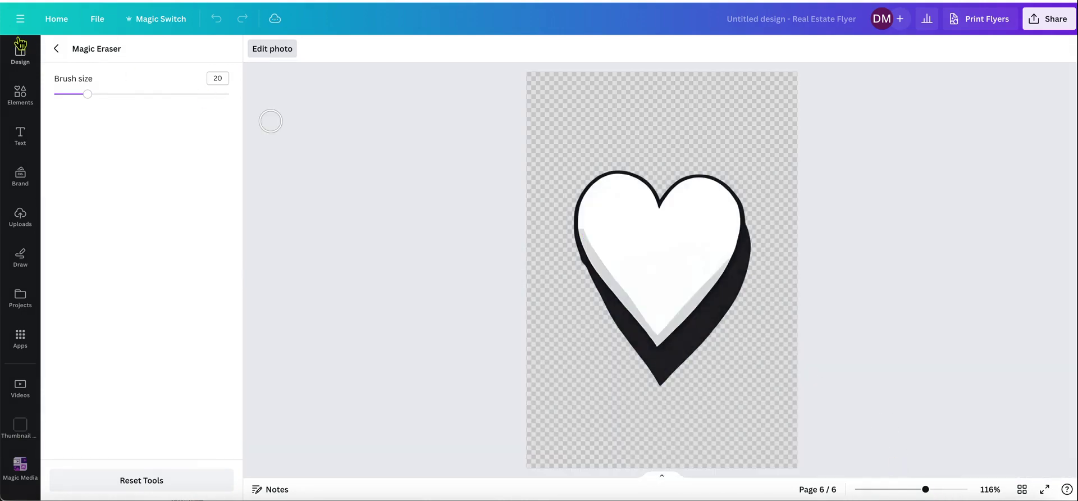
pyautogui.click(56, 49)
# Reopen Magic Eraser with brush size 14 and erase the gray shading along the heart's lower inner edges
pyautogui.moveTo(905, 489); pyautogui.dragTo(928, 488)
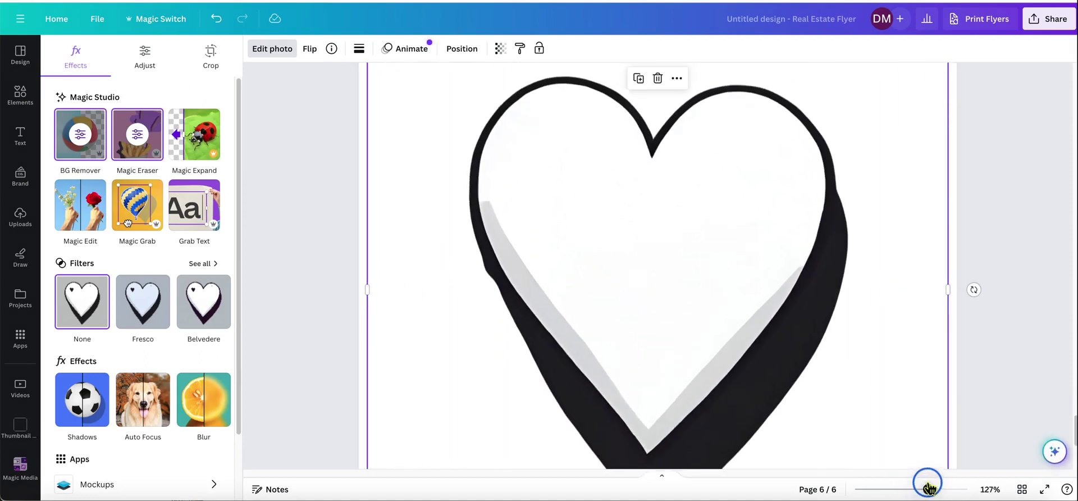
pyautogui.click(153, 149)
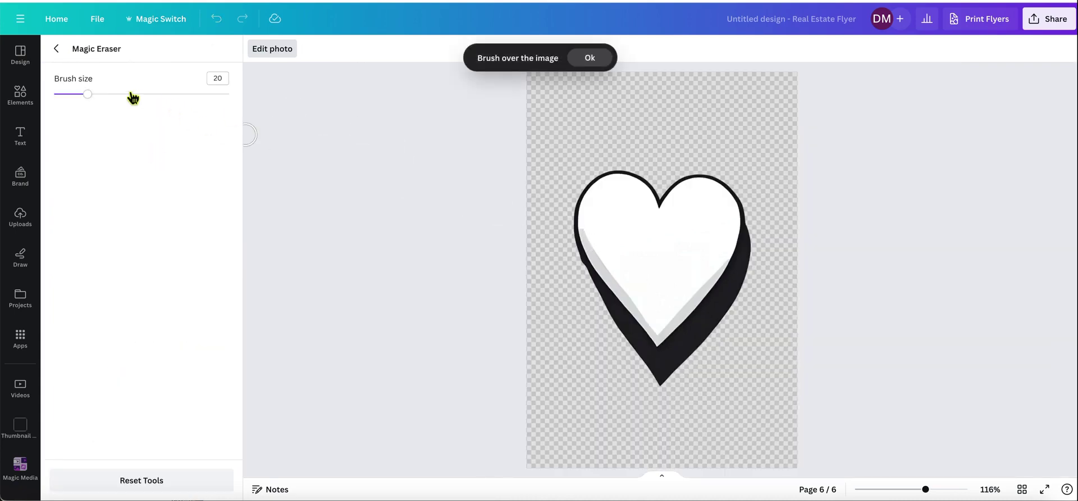
pyautogui.moveTo(90, 95); pyautogui.dragTo(77, 94)
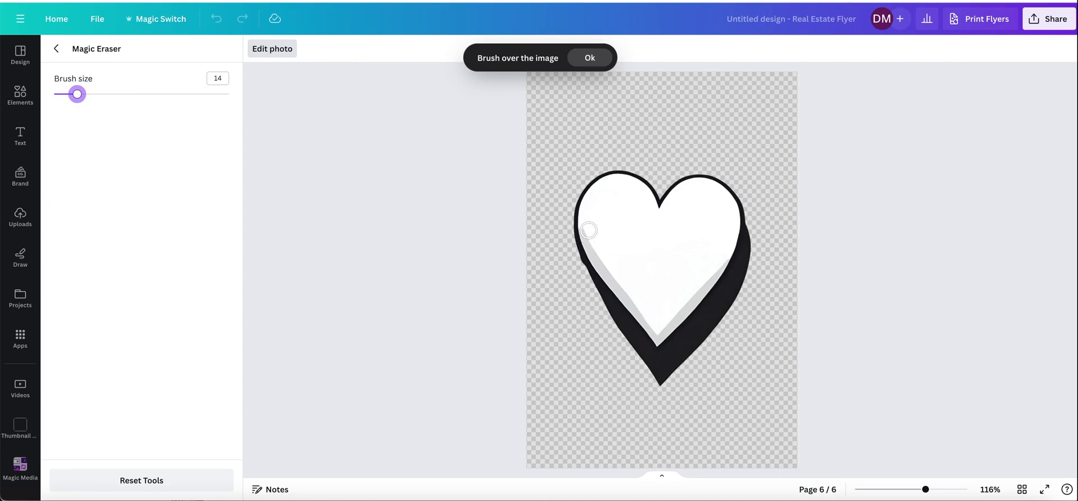
pyautogui.moveTo(586, 229)
pyautogui.mouseDown()
pyautogui.moveTo(658, 335)
pyautogui.moveTo(723, 252)
pyautogui.mouseUp()
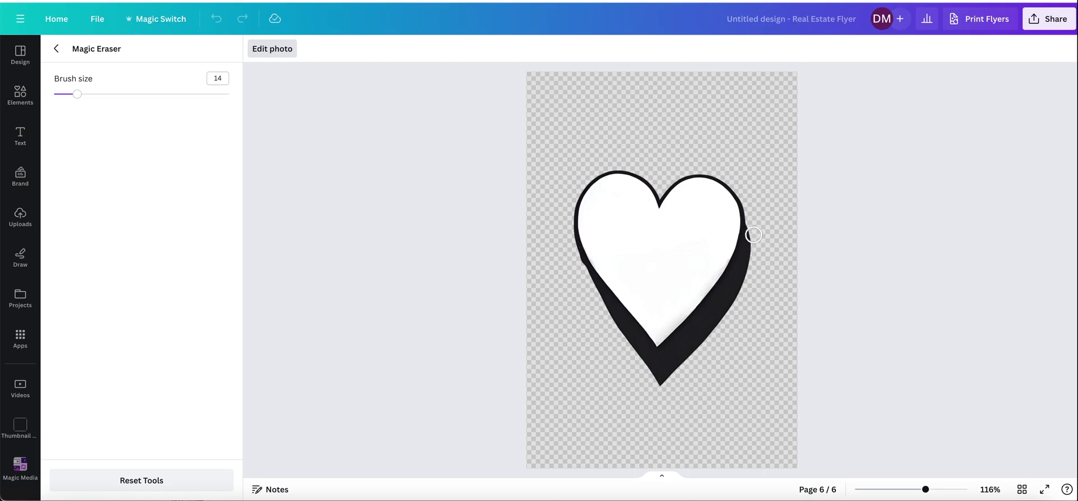
# Erase the upper part of the black shadow along the heart's right side with the size 14 brush
pyautogui.moveTo(754, 225); pyautogui.dragTo(738, 273)
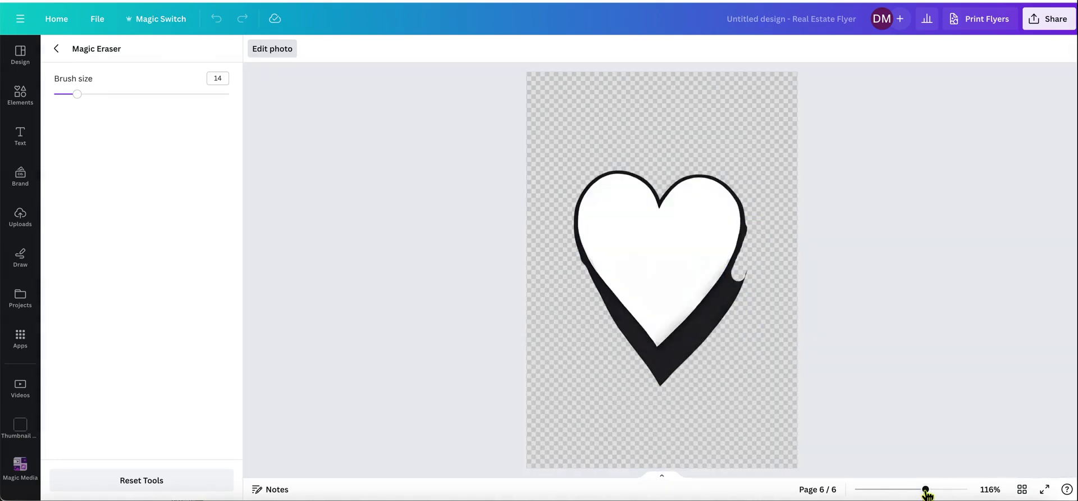
pyautogui.moveTo(925, 491); pyautogui.dragTo(947, 490)
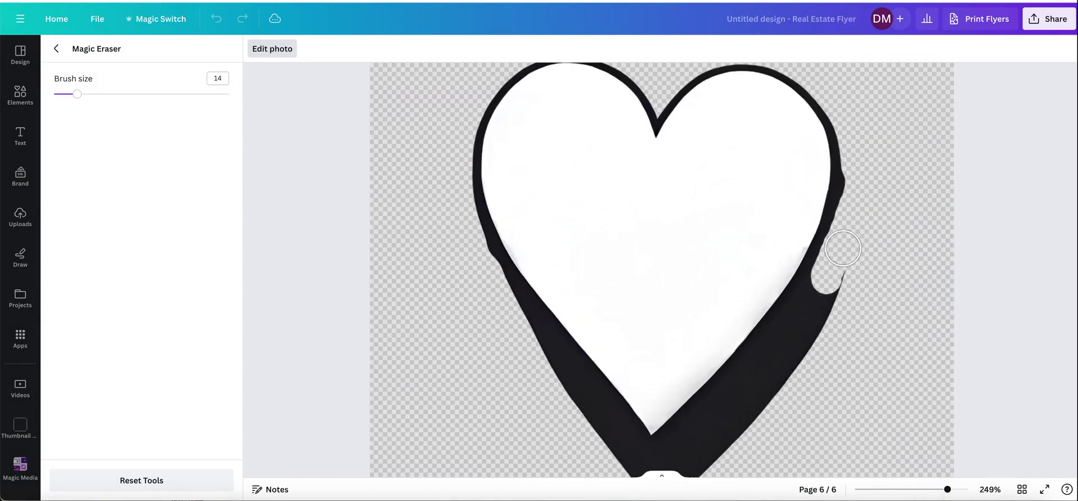
pyautogui.moveTo(825, 270); pyautogui.dragTo(768, 352)
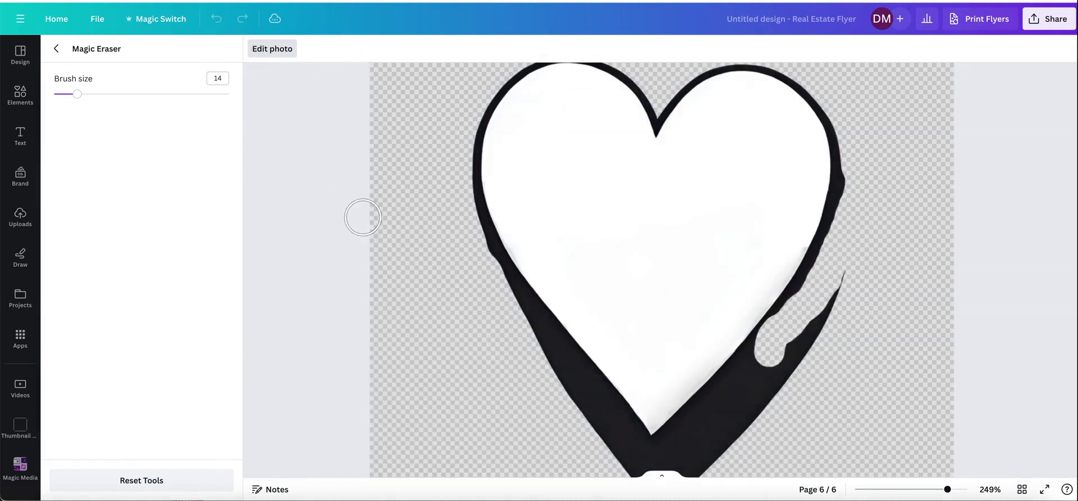
# Try to erase the remaining black shadow around the heart's lower half, leave Magic Eraser and undo those strokes
pyautogui.moveTo(770, 372)
pyautogui.mouseDown()
pyautogui.moveTo(840, 280)
pyautogui.moveTo(765, 373)
pyautogui.moveTo(751, 368)
pyautogui.moveTo(761, 359)
pyautogui.moveTo(667, 460)
pyautogui.moveTo(686, 465)
pyautogui.moveTo(714, 450)
pyautogui.moveTo(815, 363)
pyautogui.moveTo(696, 455)
pyautogui.moveTo(655, 457)
pyautogui.moveTo(787, 470)
pyautogui.mouseUp()
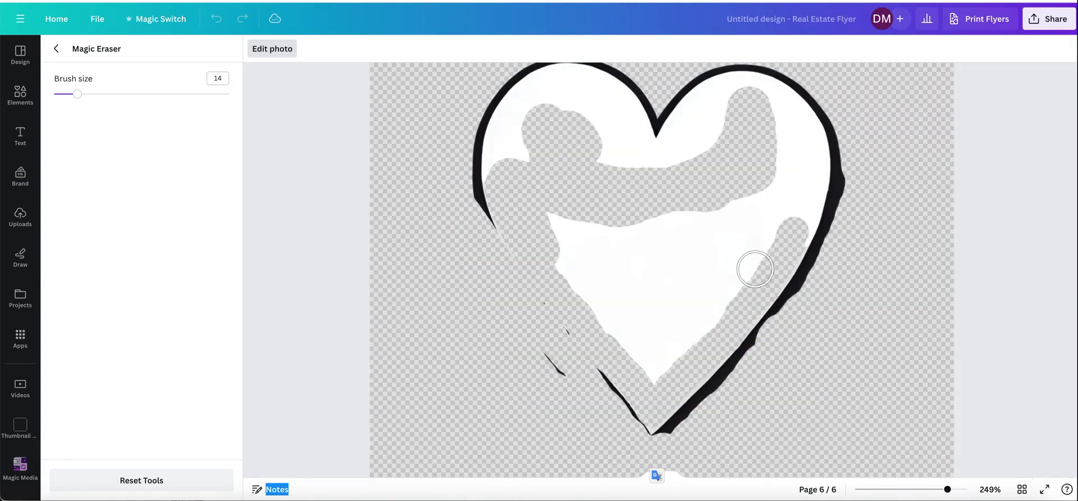
pyautogui.click(56, 48)
pyautogui.click(217, 20)
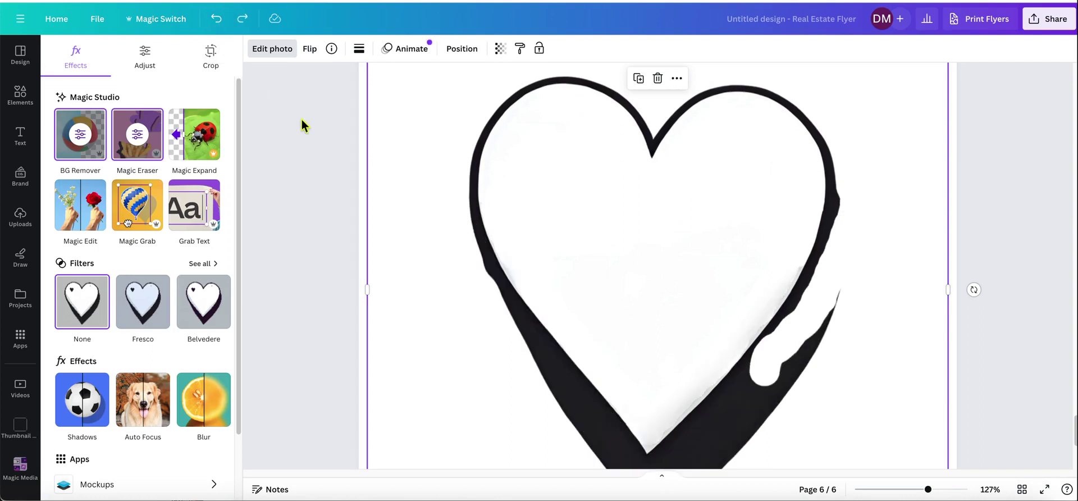
# Add page 7 and place the generated image of a heart containing two black hearts on it
pyautogui.scroll(-3, 755, 268)
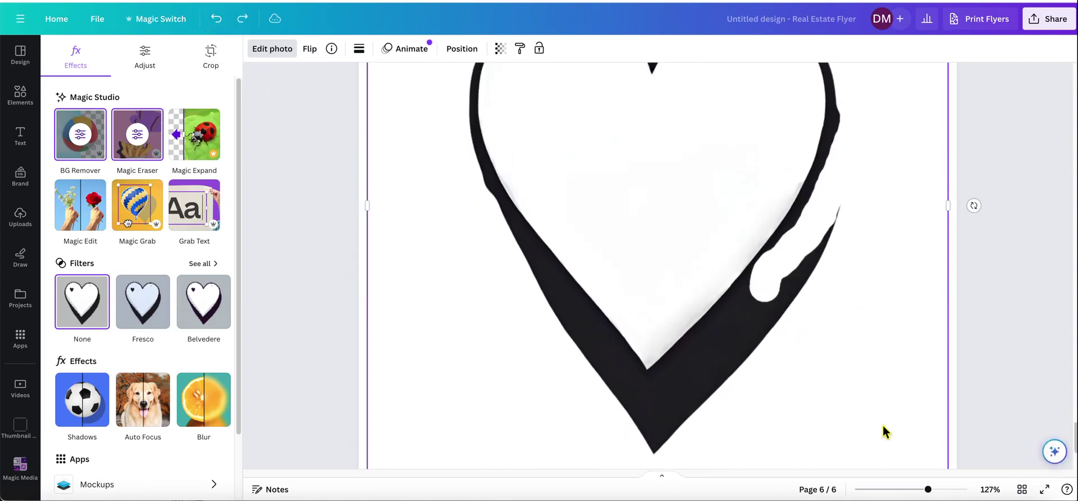
pyautogui.moveTo(928, 489); pyautogui.dragTo(908, 489)
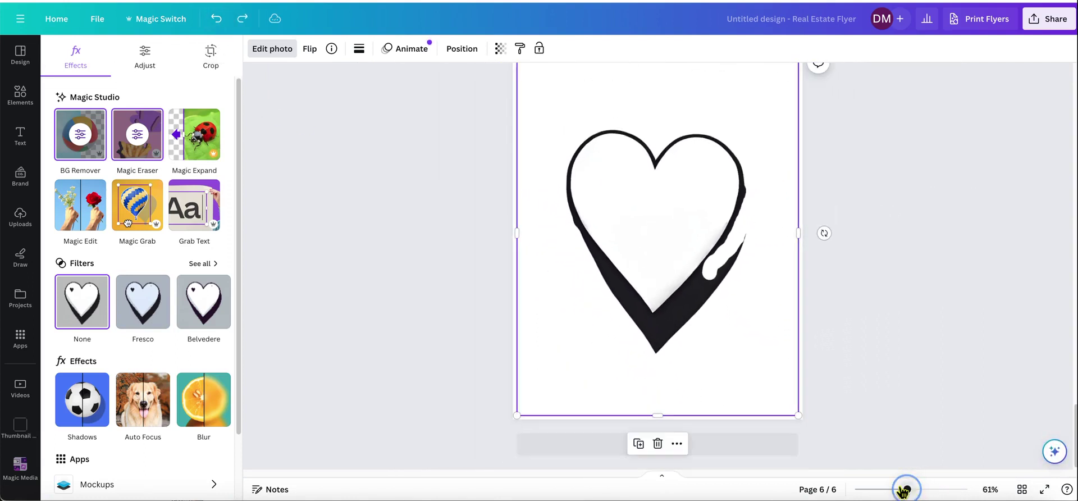
pyautogui.scroll(5, 818, 341)
pyautogui.scroll(-10, 793, 283)
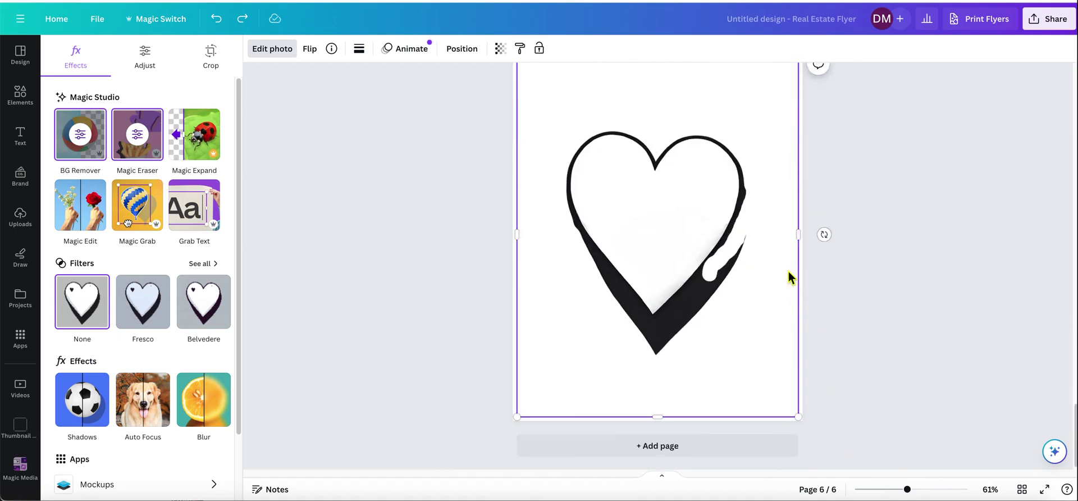
pyautogui.scroll(2, 730, 264)
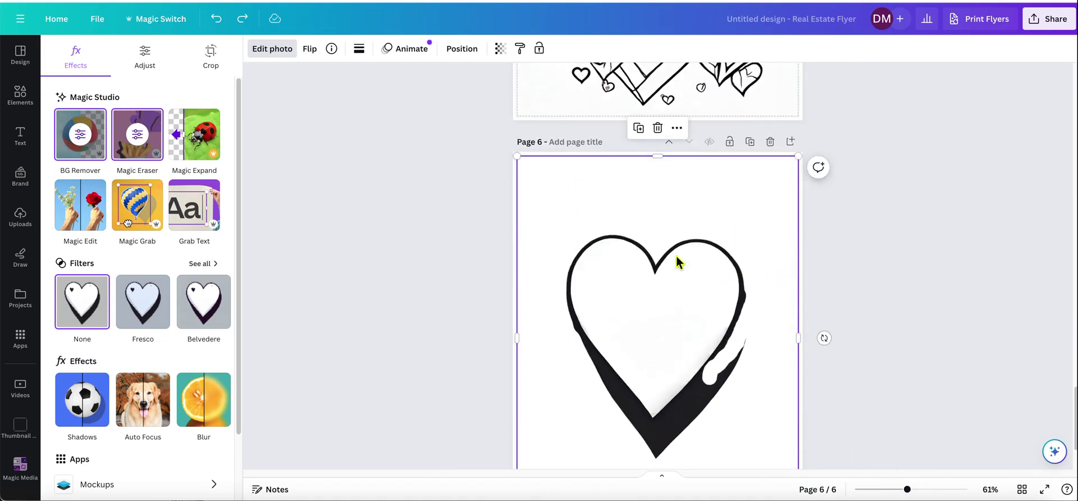
pyautogui.click(793, 141)
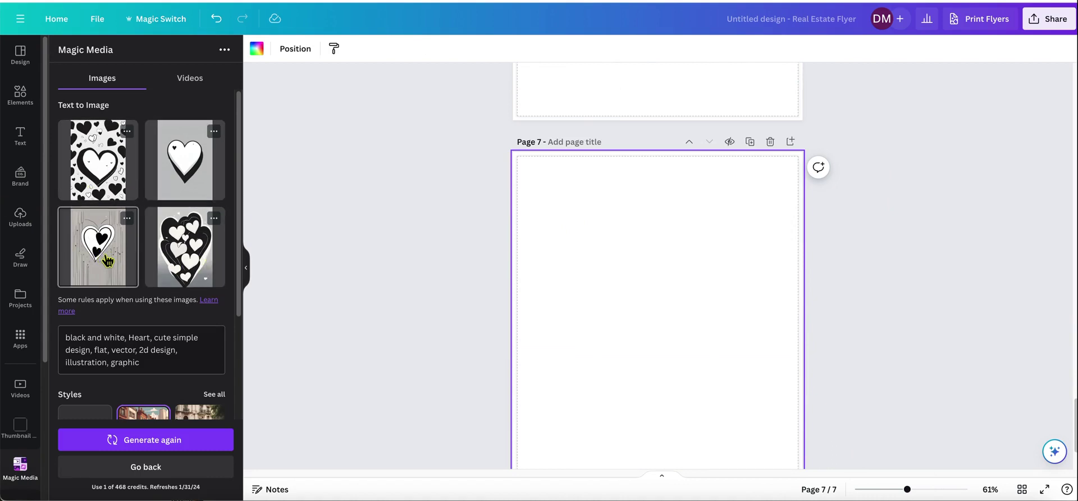
pyautogui.click(131, 266)
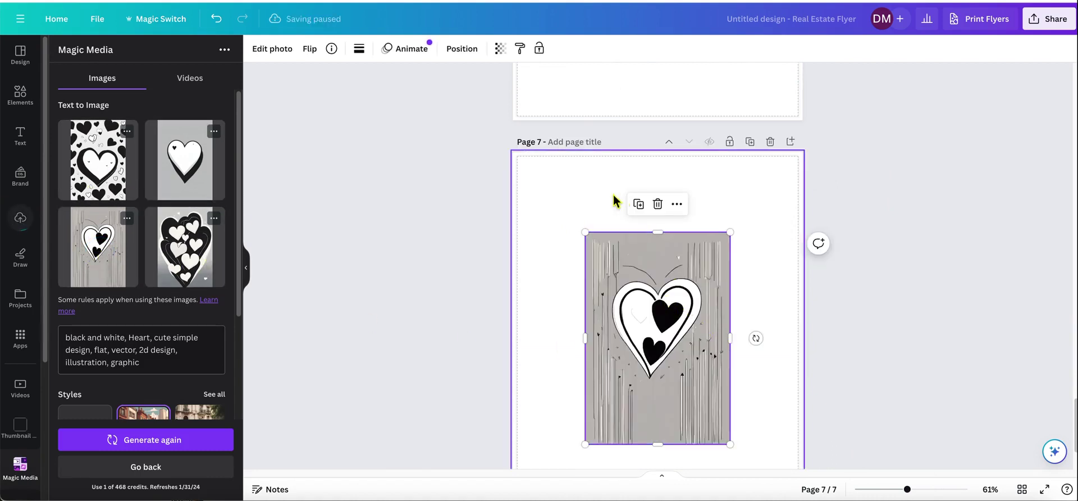
# Remove the gray background from the page 7 heart image with BG Remover and close the photo editing options
pyautogui.click(262, 48)
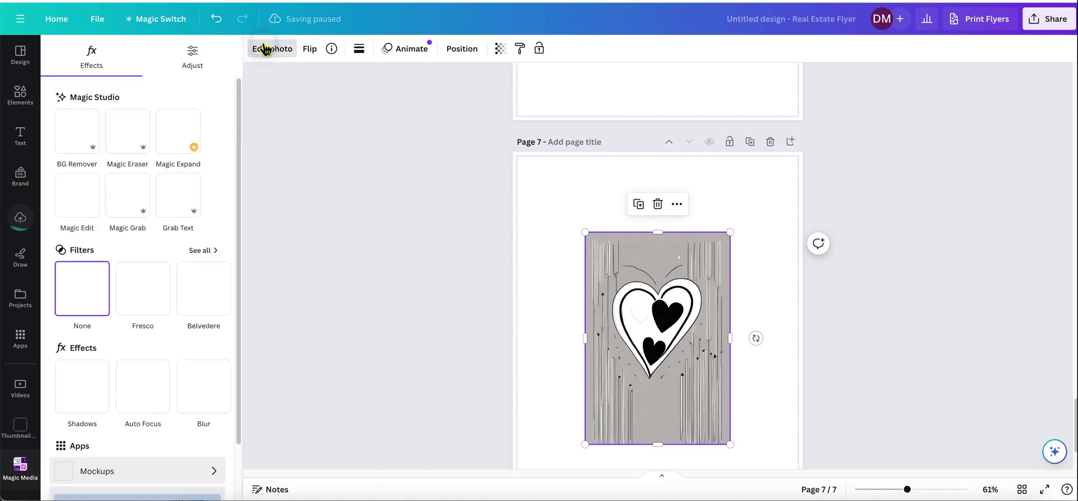
pyautogui.click(90, 149)
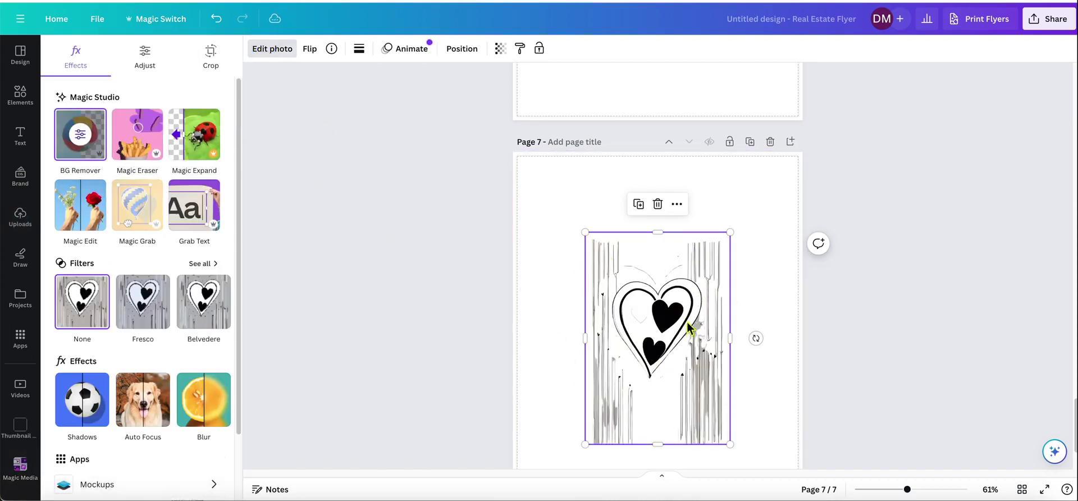
pyautogui.click(871, 318)
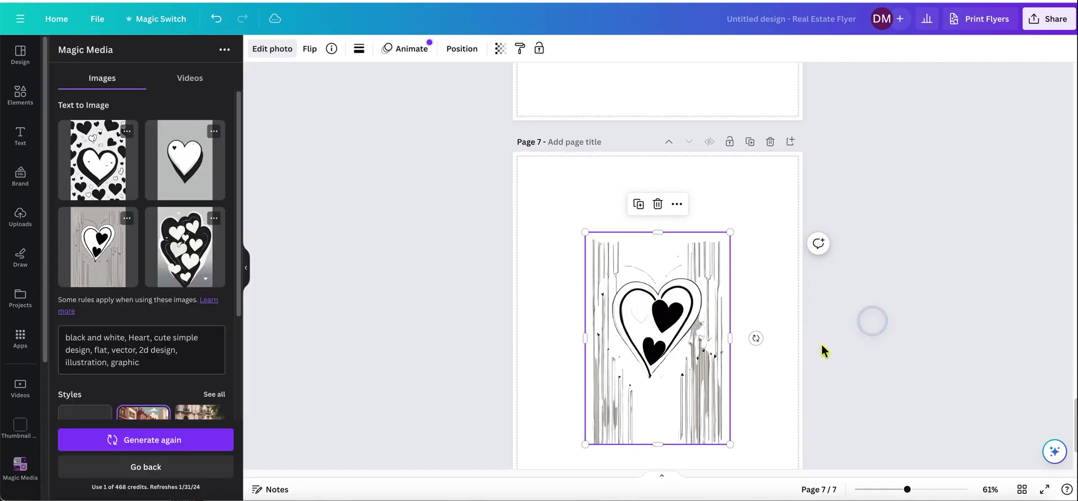
# Add page 8, switch to the TextEdit notes and copy the smile face heart prompt
pyautogui.click(790, 142)
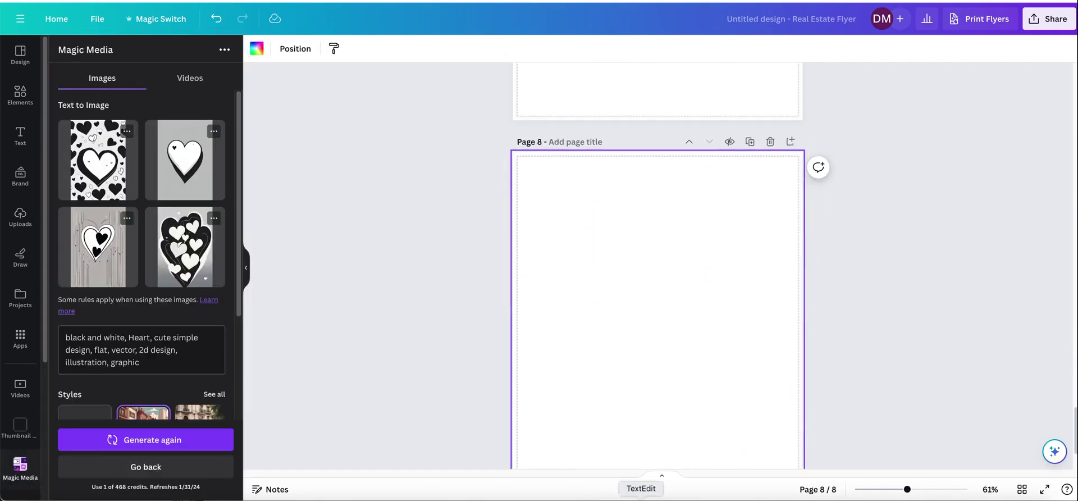
pyautogui.click(641, 494)
pyautogui.moveTo(941, 368); pyautogui.dragTo(776, 358)
pyautogui.press('super+c')
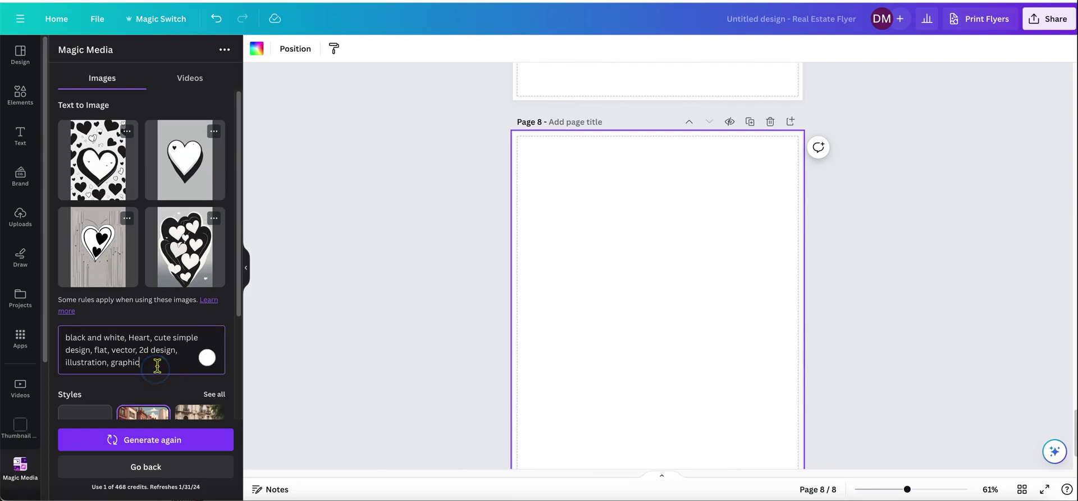
# Replace the Magic Media prompt with "black and white, smile face Heart, cute simple design, flat, vector, 2d design, illustration, graphic" and generate images
pyautogui.press('super+a')
pyautogui.press('super+v')
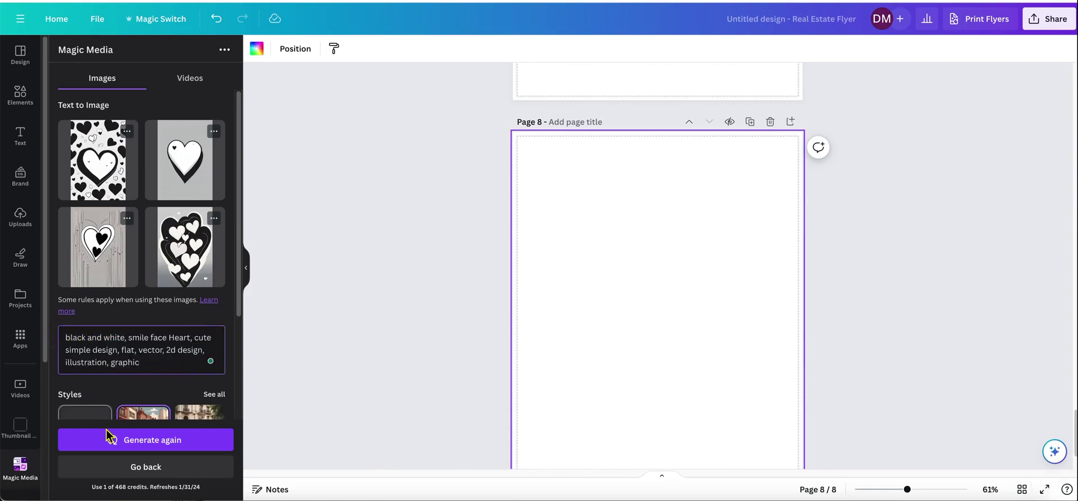
pyautogui.click(133, 441)
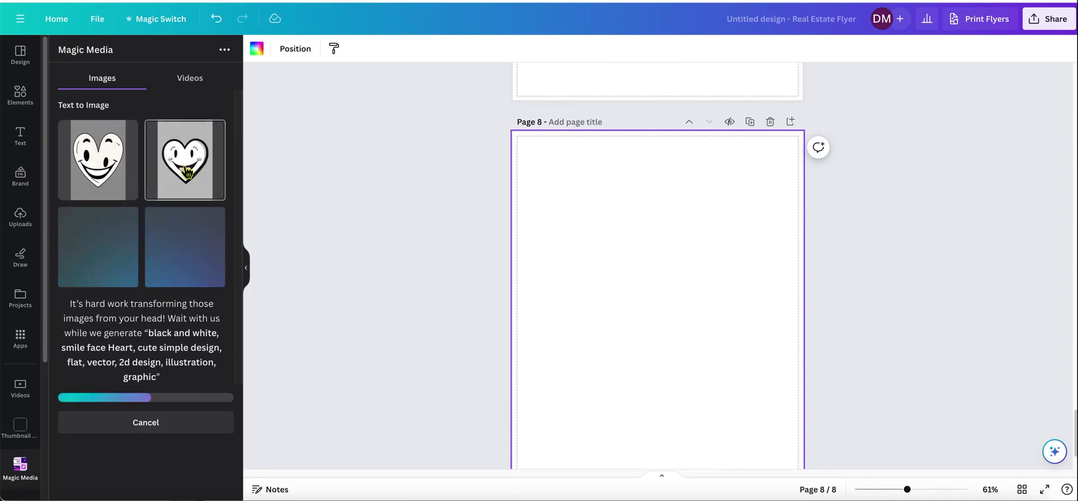
# Place the generated smiling heart with pink cheeks on page 8 and remove its gray background with BG Remover
pyautogui.click(185, 160)
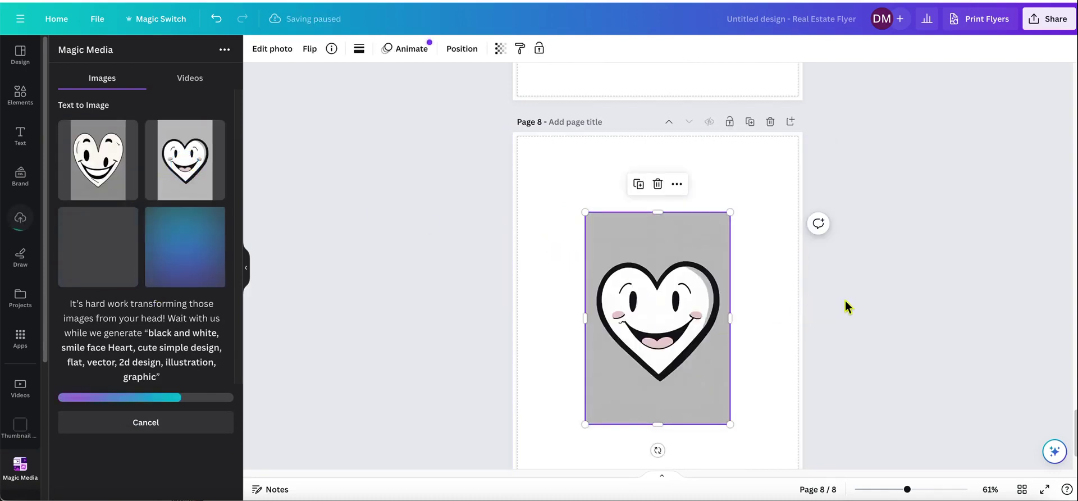
pyautogui.click(272, 48)
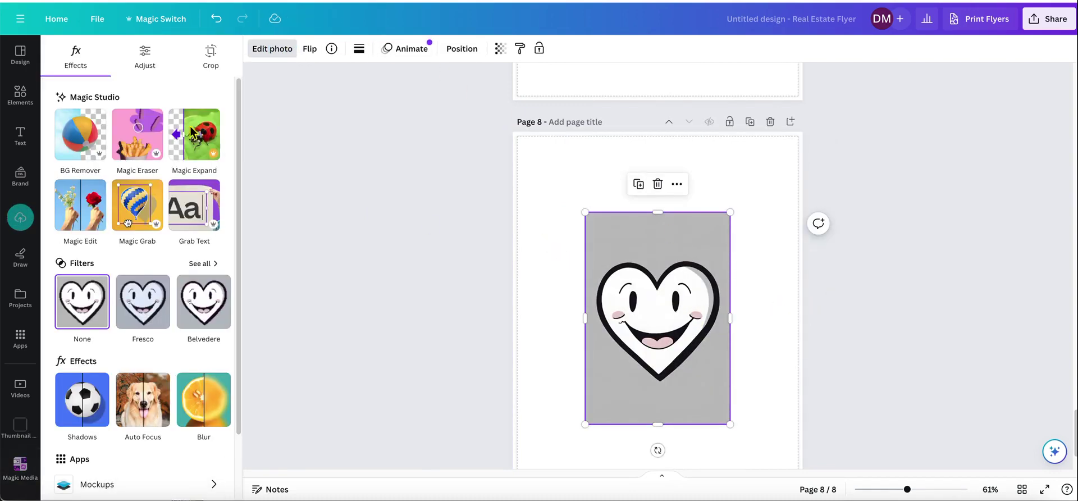
pyautogui.click(93, 149)
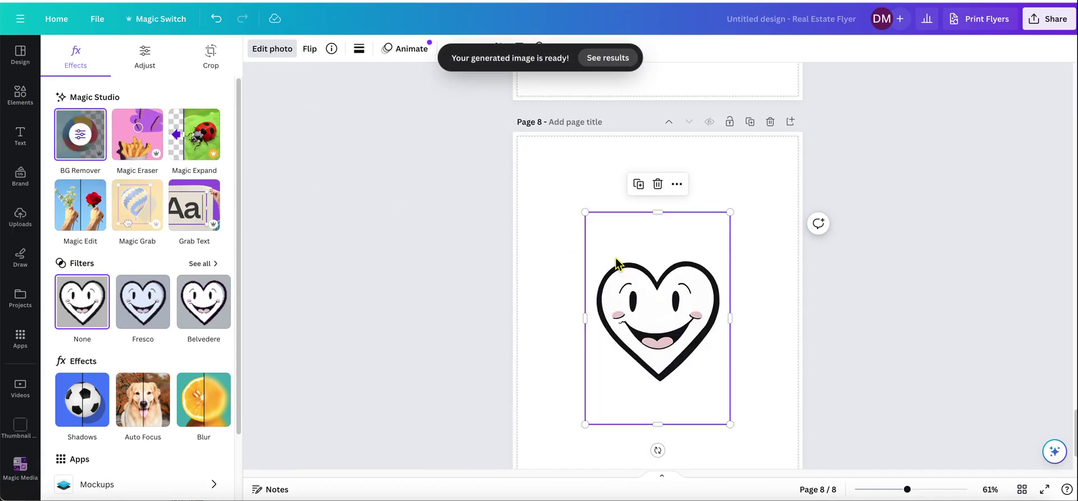
pyautogui.click(863, 324)
# Crop the empty area below and above the smiling heart on page 8
pyautogui.click(674, 323)
pyautogui.moveTo(661, 422); pyautogui.dragTo(659, 386)
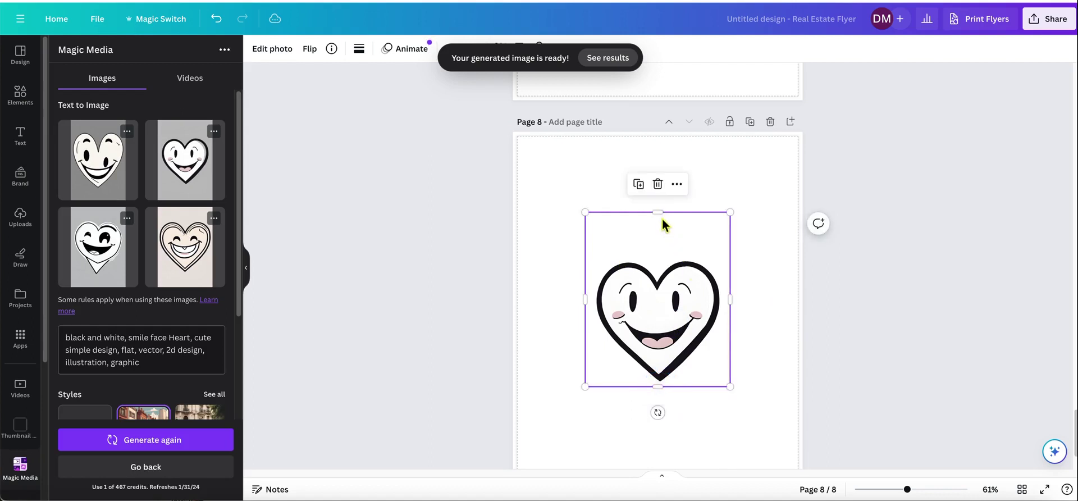
pyautogui.moveTo(659, 214); pyautogui.dragTo(660, 259)
pyautogui.click(898, 281)
# Move the smiling heart to the upper-left corner of page 8 and tilt it slightly counterclockwise
pyautogui.click(689, 328)
pyautogui.moveTo(688, 328); pyautogui.dragTo(627, 220)
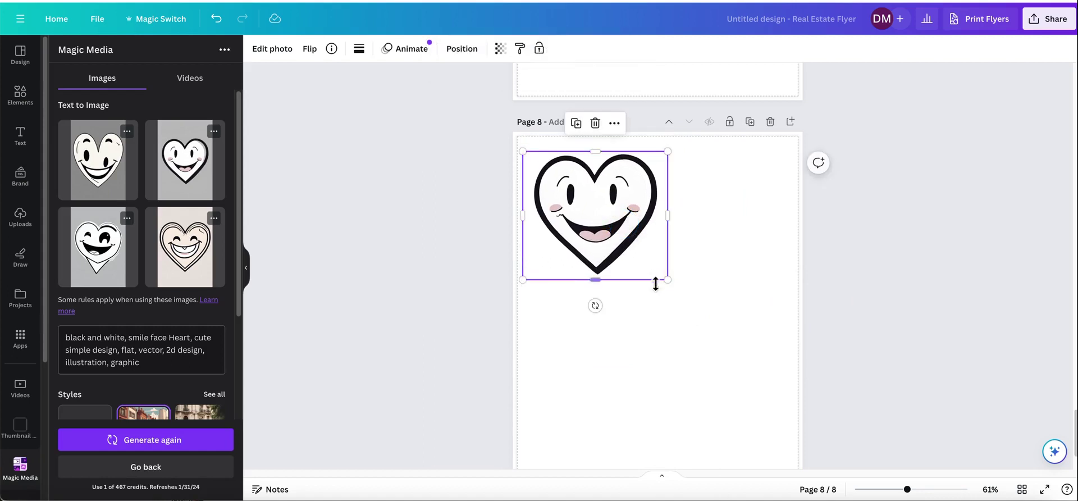
pyautogui.moveTo(596, 306); pyautogui.dragTo(617, 301)
pyautogui.moveTo(678, 272); pyautogui.dragTo(688, 276)
pyautogui.click(854, 279)
pyautogui.hotkey('ctrl', 'z')
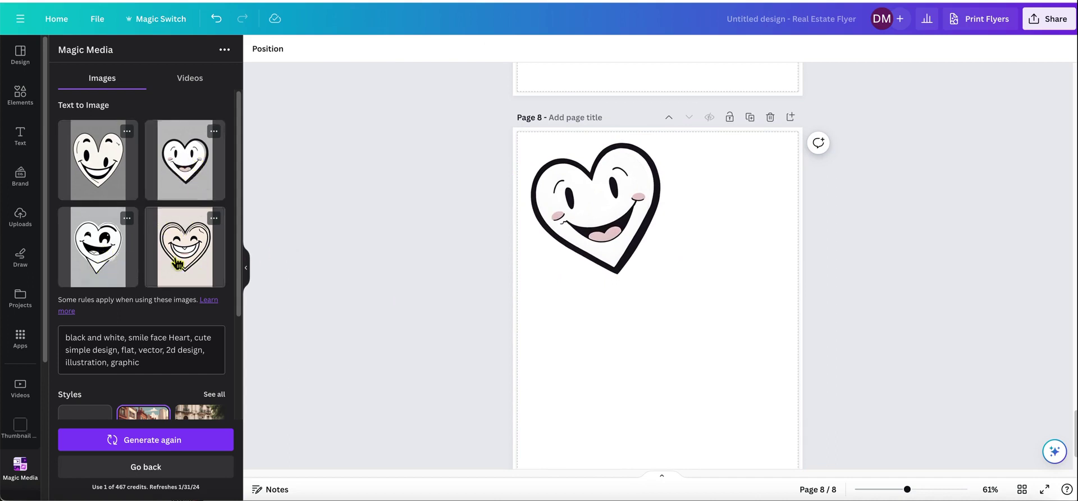
pyautogui.scroll(-2, 183, 281)
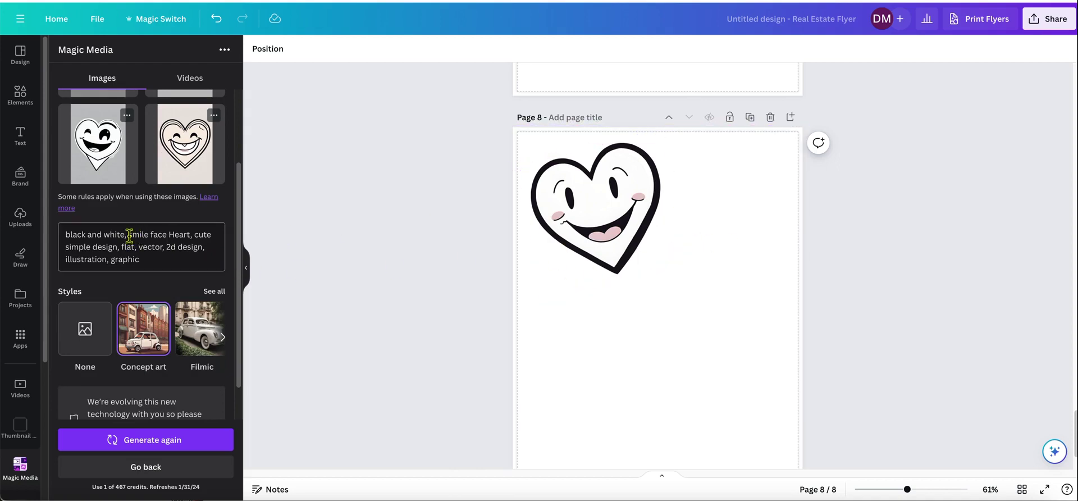
pyautogui.moveTo(147, 237); pyautogui.dragTo(128, 234)
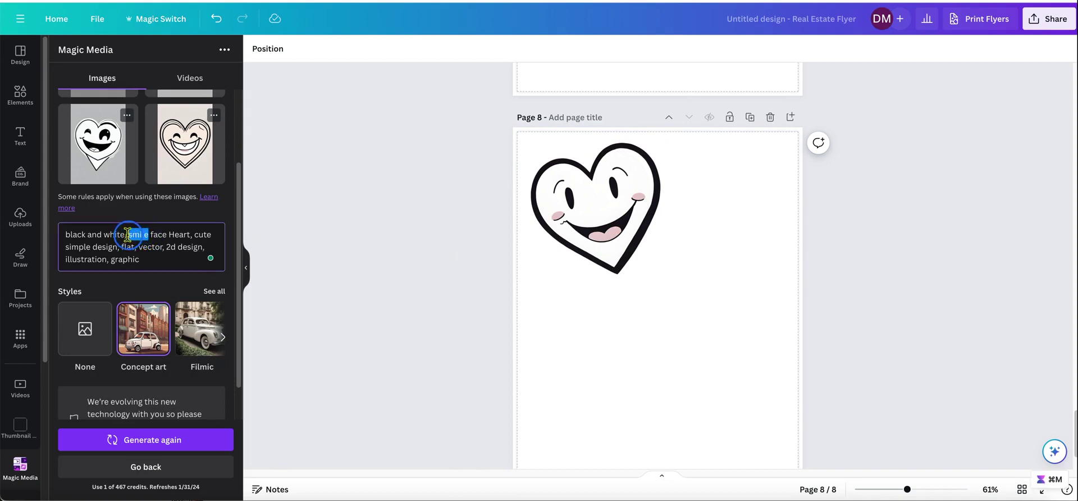
pyautogui.click(145, 260)
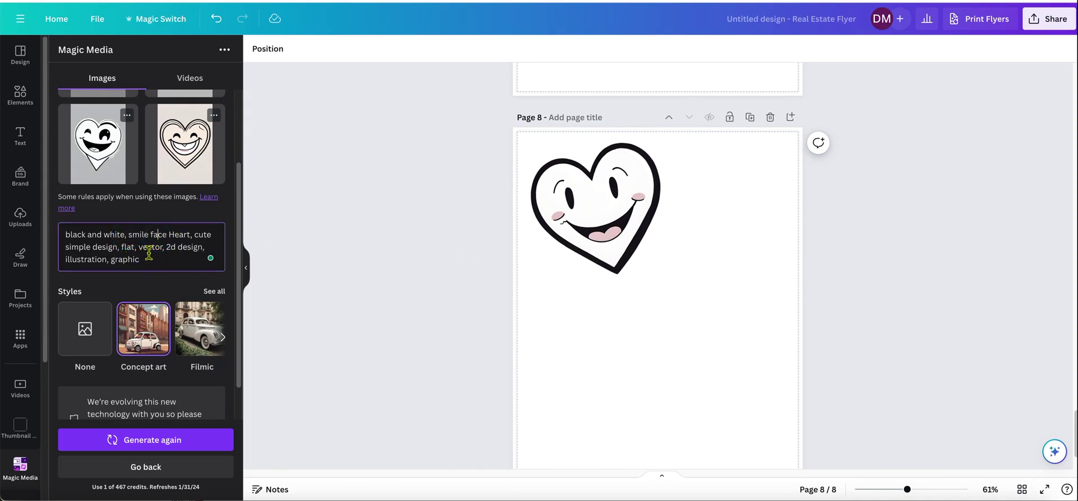
pyautogui.scroll(2, 164, 257)
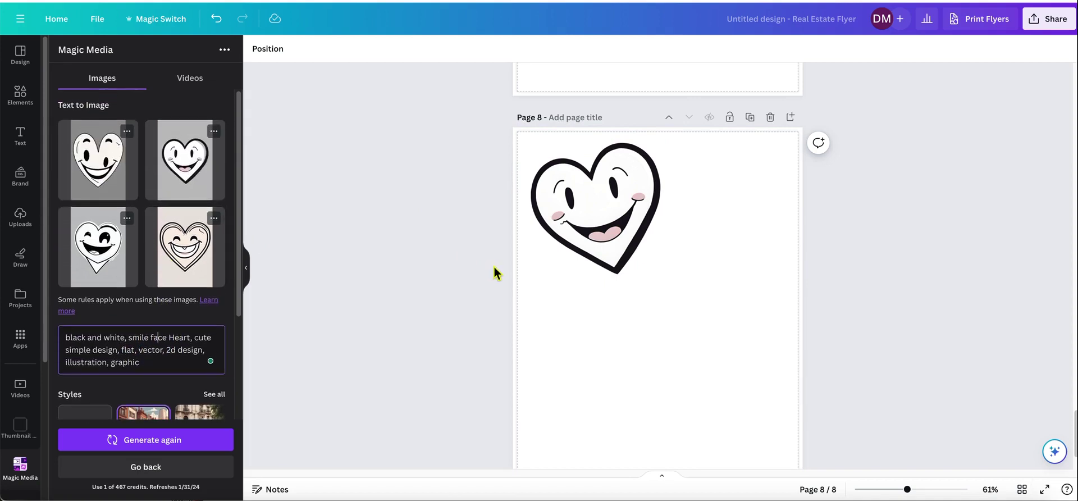
pyautogui.click(604, 297)
pyautogui.click(652, 319)
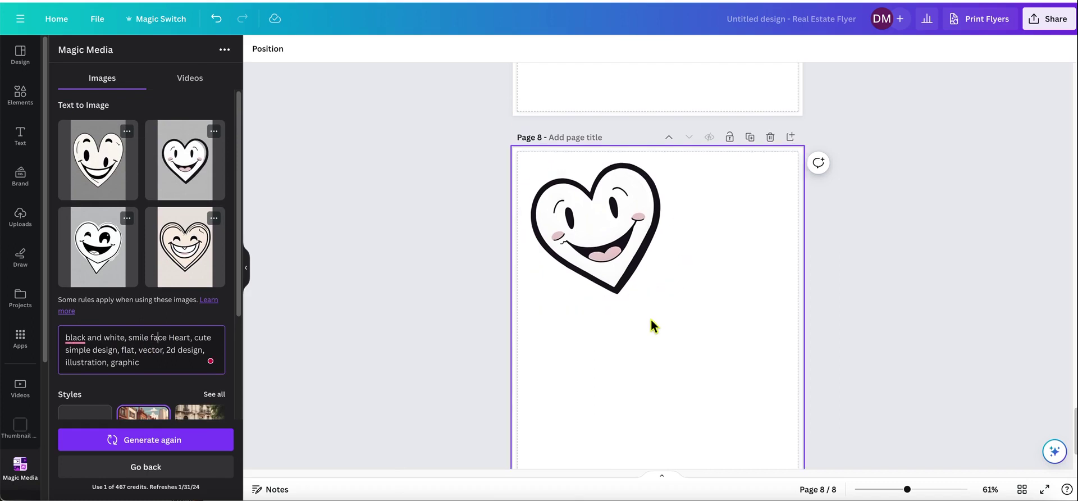
# Search the elements library for "clip art heart" and limit the results to graphics
pyautogui.click(21, 98)
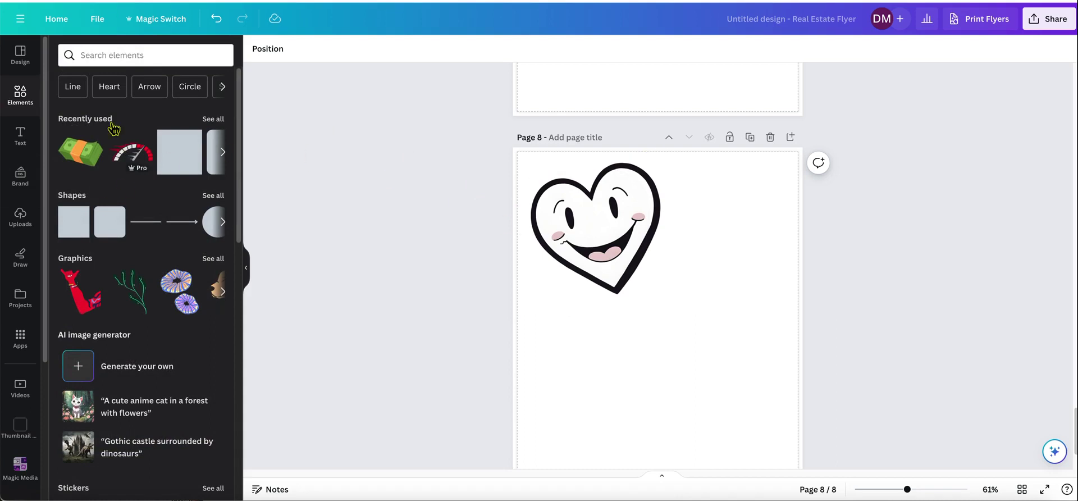
pyautogui.click(121, 56)
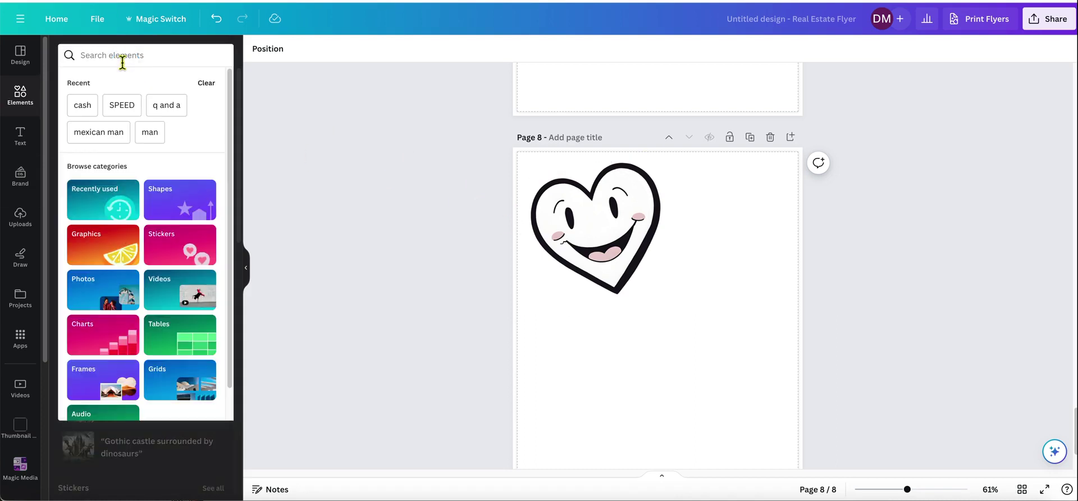
pyautogui.write('heart')
pyautogui.press('BackSpace')
pyautogui.press('BackSpace')
pyautogui.press('BackSpace')
pyautogui.press('BackSpace')
pyautogui.press('BackSpace')
pyautogui.write('clip art heart')
pyautogui.press('Return')
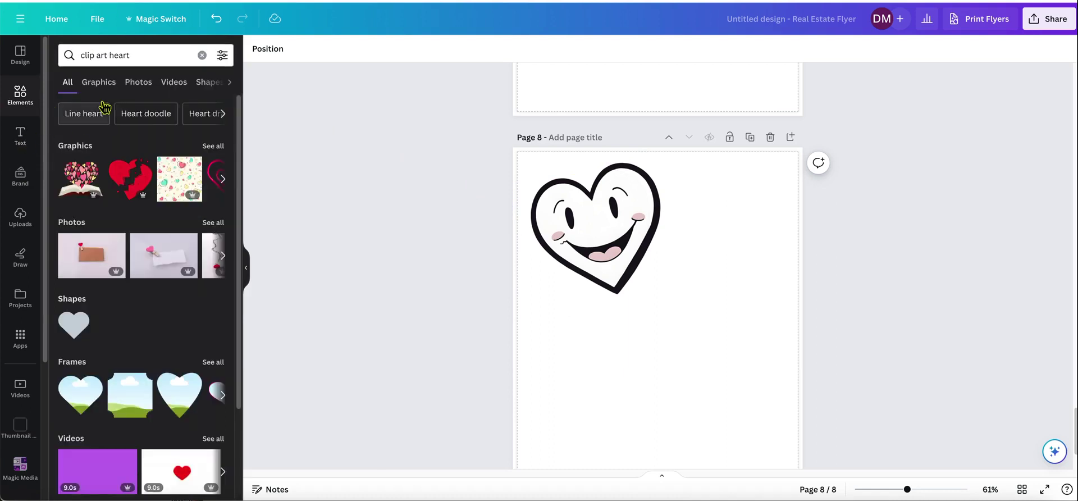
pyautogui.click(101, 82)
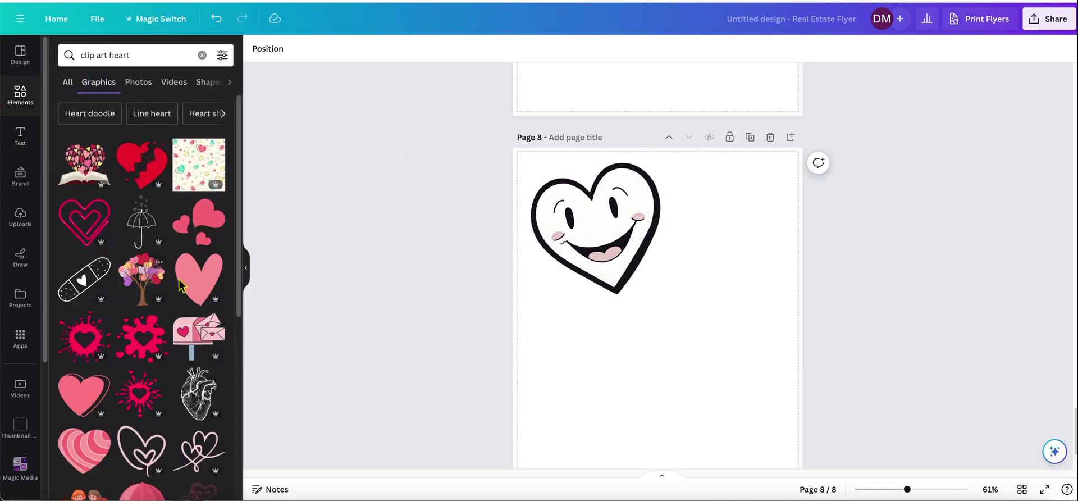
# Place the solid pink heart graphic on page 8, below and to the right of the smiling heart
pyautogui.scroll(-2, 180, 255)
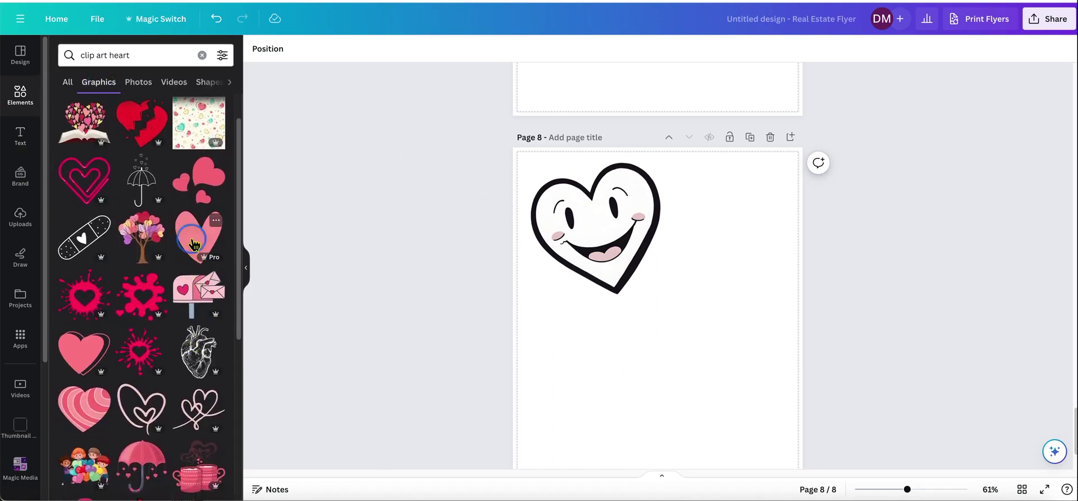
pyautogui.click(194, 245)
pyautogui.moveTo(597, 308); pyautogui.dragTo(674, 328)
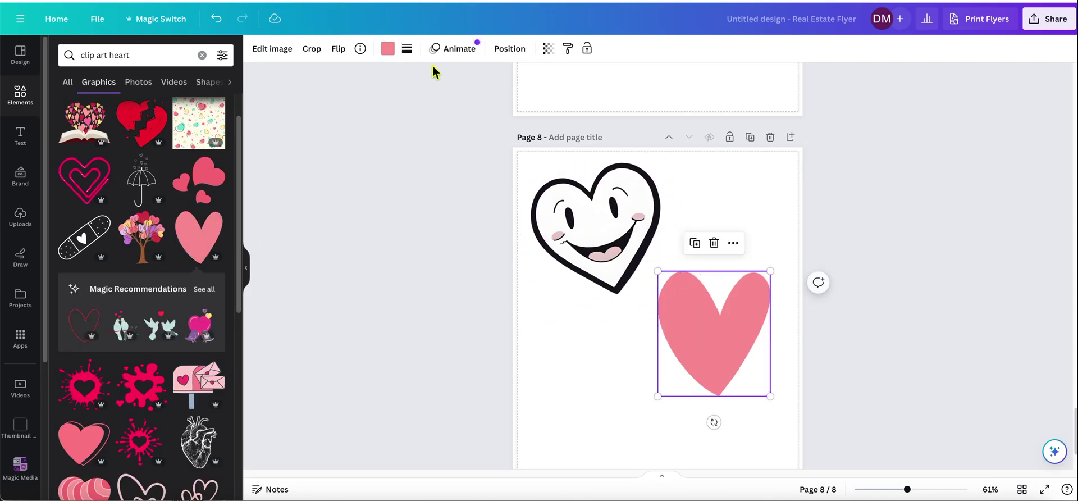
# Recolor the solid pink heart graphic black and delete it from page 8
pyautogui.click(272, 49)
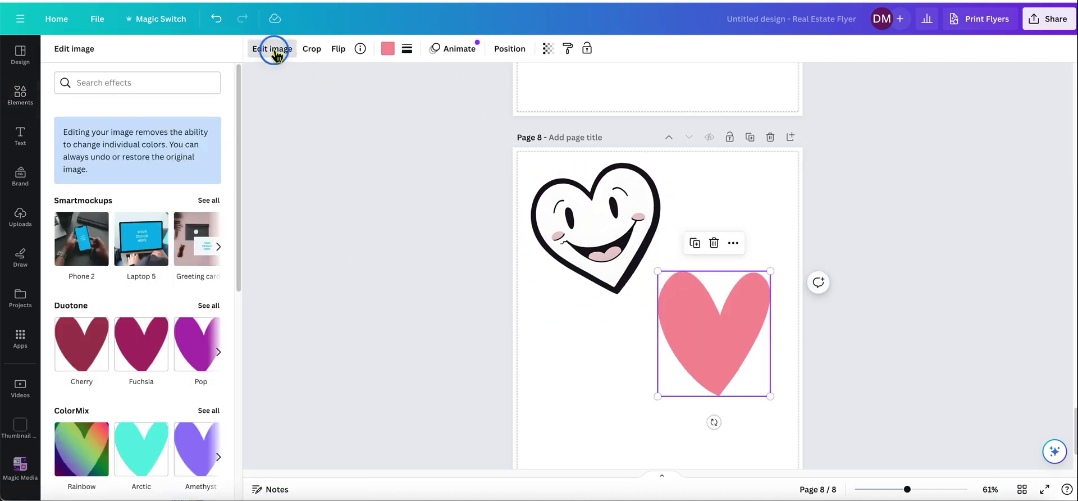
pyautogui.click(276, 53)
pyautogui.click(387, 48)
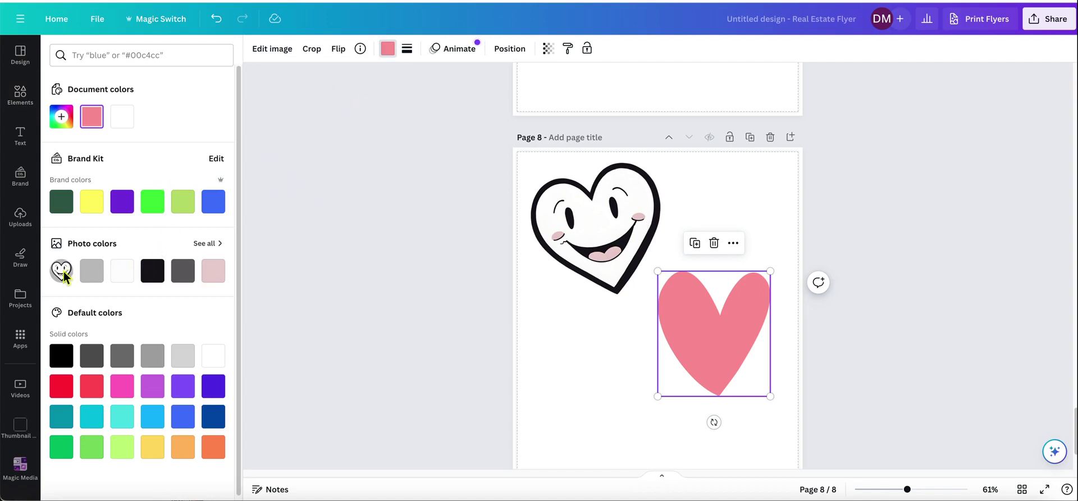
pyautogui.click(59, 354)
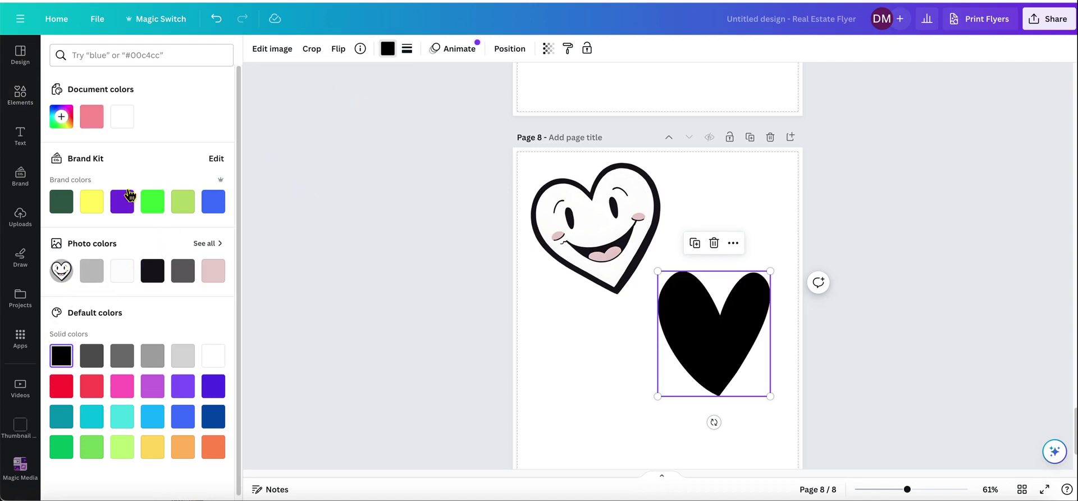
pyautogui.press('Escape')
pyautogui.click(874, 311)
pyautogui.click(760, 332)
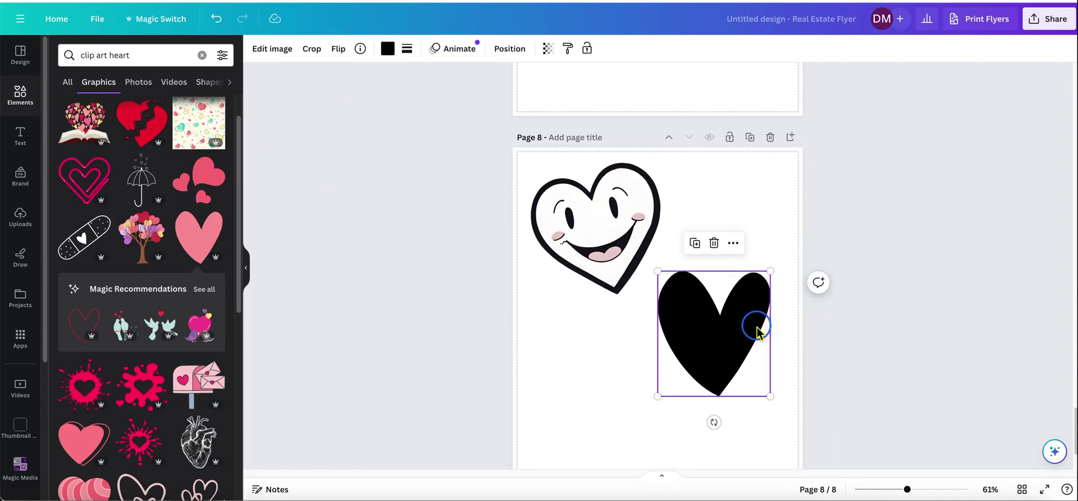
pyautogui.press('Delete')
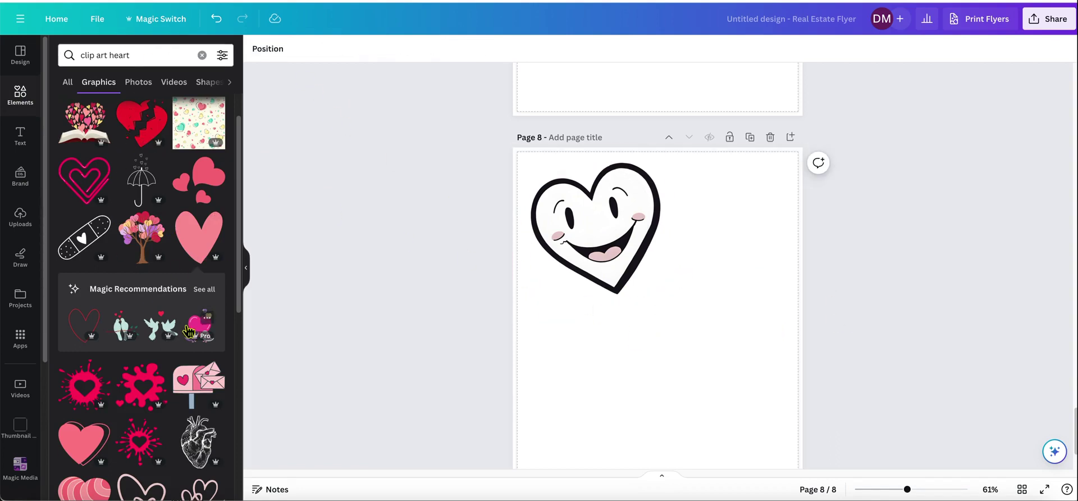
# Try out the black-and-white patterned heart graphic below the smiling heart on page 8 and delete it
pyautogui.scroll(-4, 189, 331)
pyautogui.scroll(-1, 169, 340)
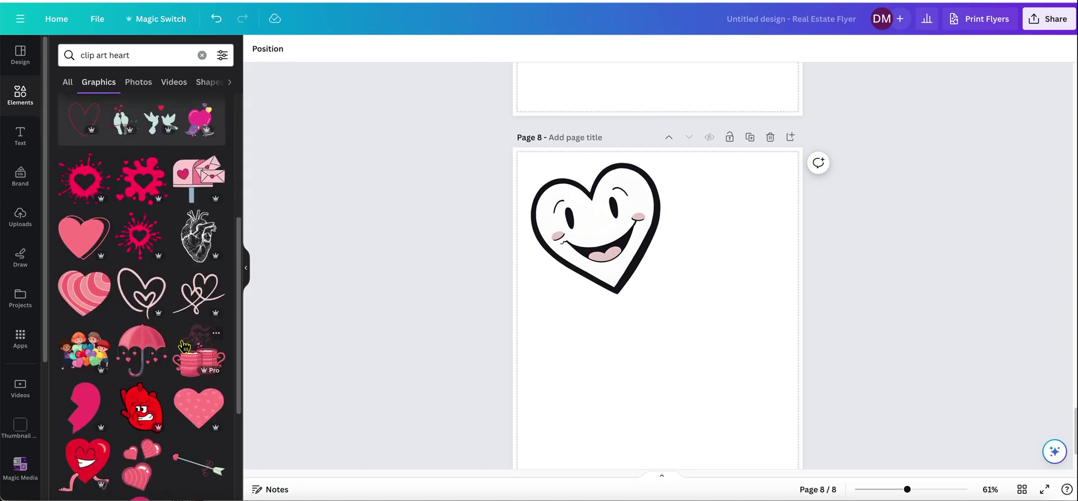
pyautogui.scroll(-6, 177, 344)
pyautogui.click(193, 301)
pyautogui.moveTo(663, 325); pyautogui.dragTo(688, 337)
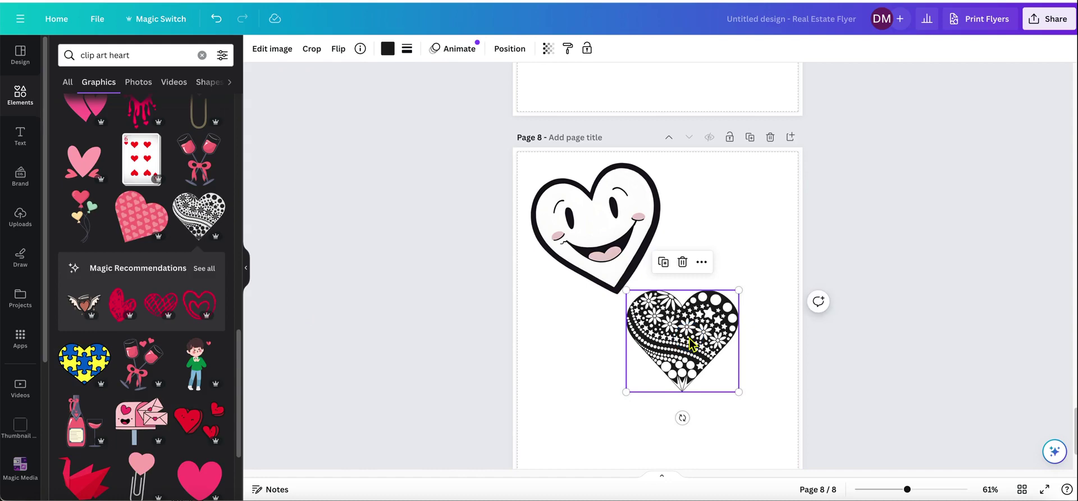
pyautogui.press('Delete')
pyautogui.scroll(-2, 180, 351)
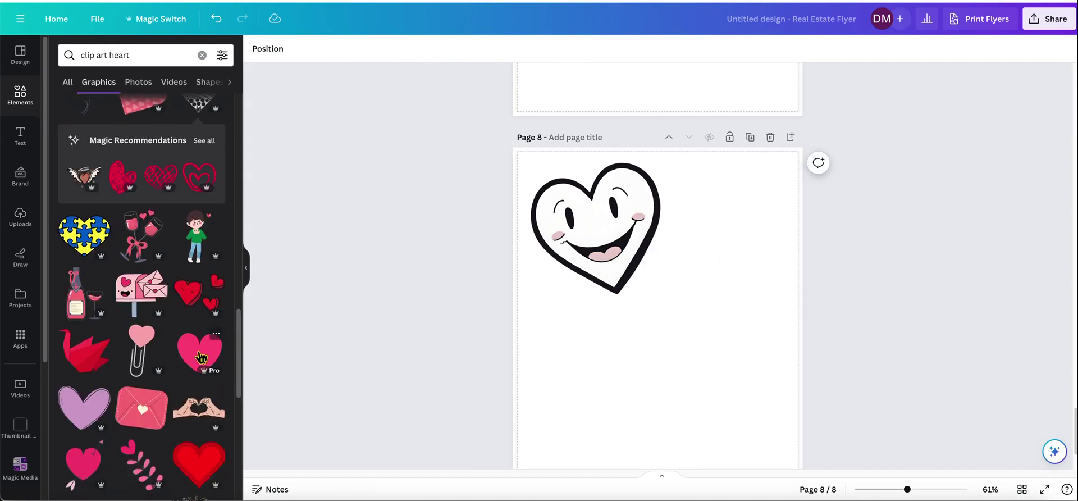
pyautogui.click(719, 273)
pyautogui.scroll(-2, 700, 365)
pyautogui.scroll(2, 700, 365)
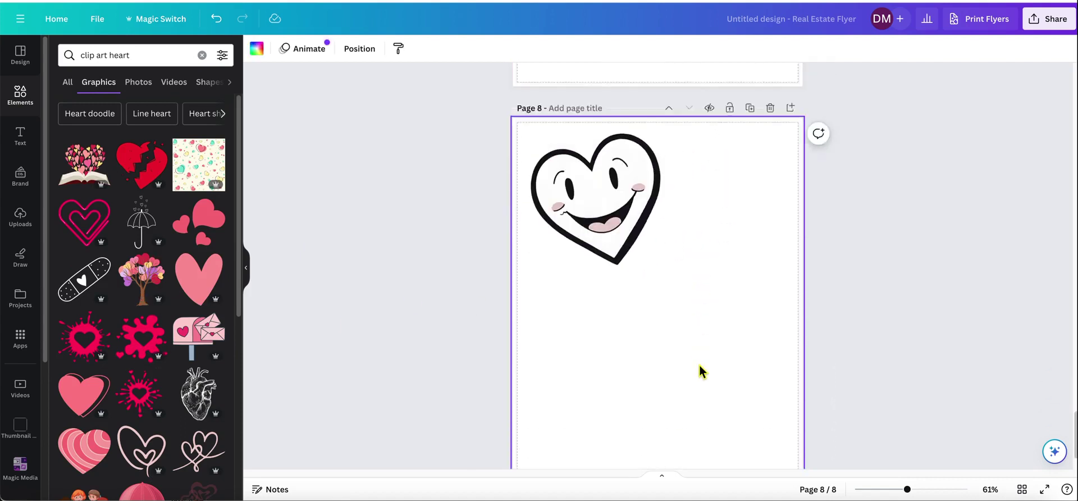
pyautogui.scroll(-1, 700, 365)
pyautogui.scroll(-1, 700, 365)
pyautogui.click(669, 231)
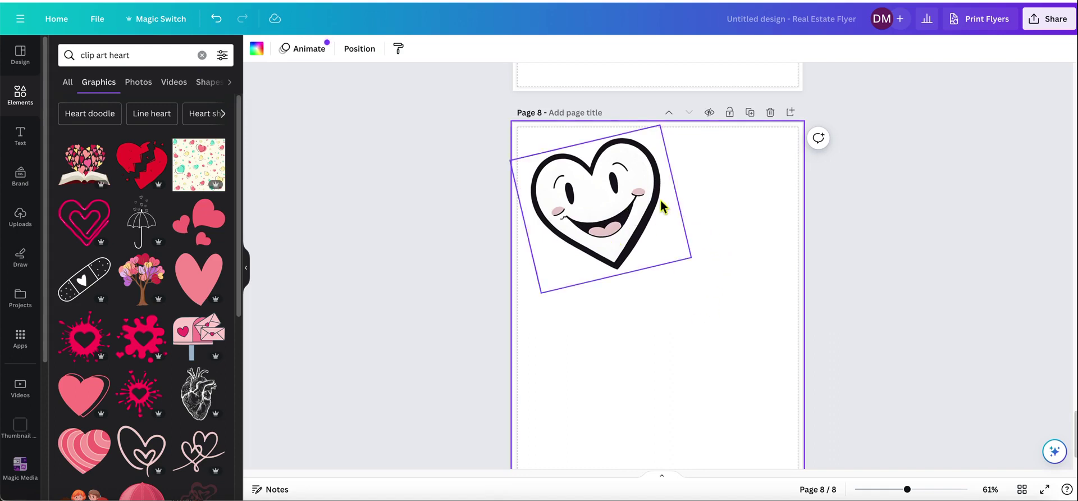
pyautogui.click(643, 203)
pyautogui.click(674, 189)
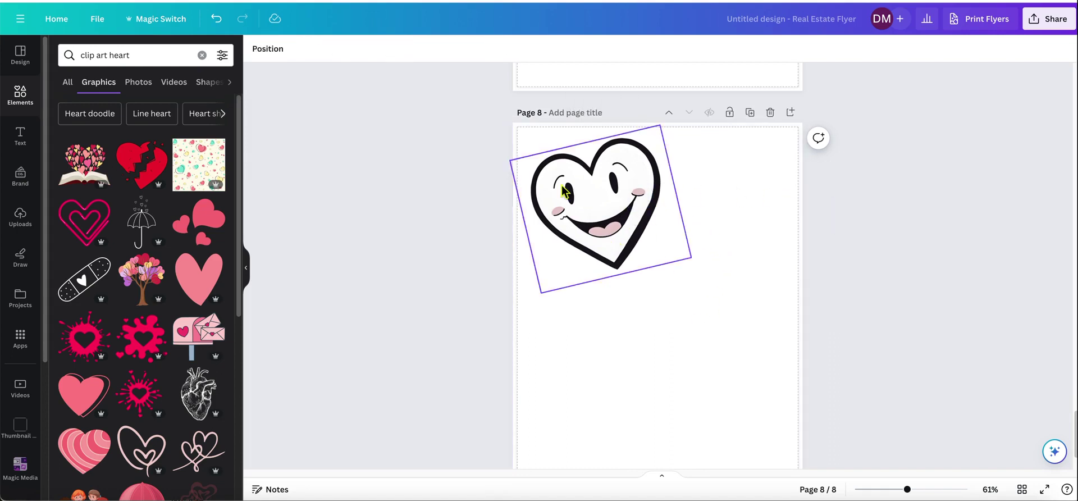
pyautogui.scroll(-2, 559, 434)
pyautogui.scroll(-5, 212, 423)
pyautogui.scroll(5, 211, 423)
pyautogui.scroll(2, 815, 338)
pyautogui.scroll(-2, 815, 337)
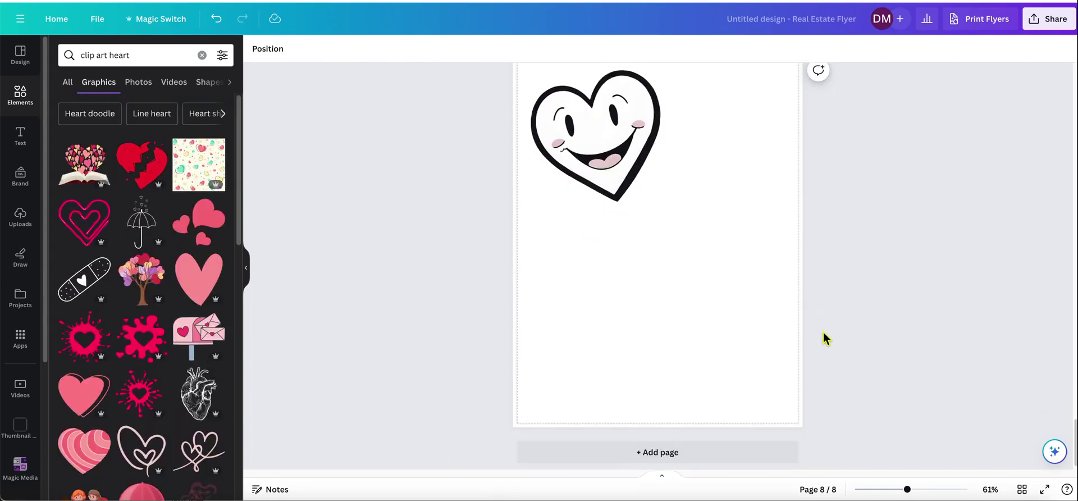
pyautogui.scroll(1, 831, 339)
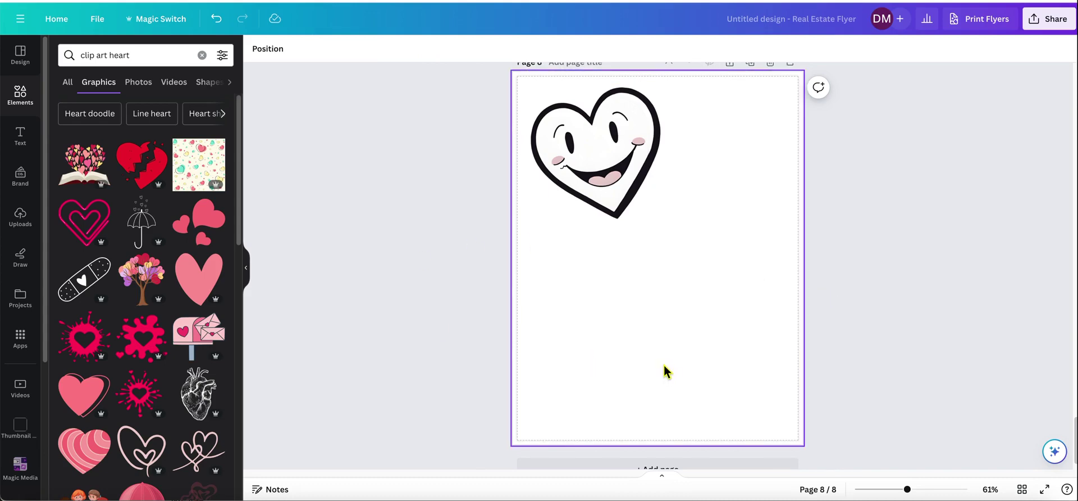
# Switch to the TextEdit notes containing the Magic Media prompts
pyautogui.click(725, 499)
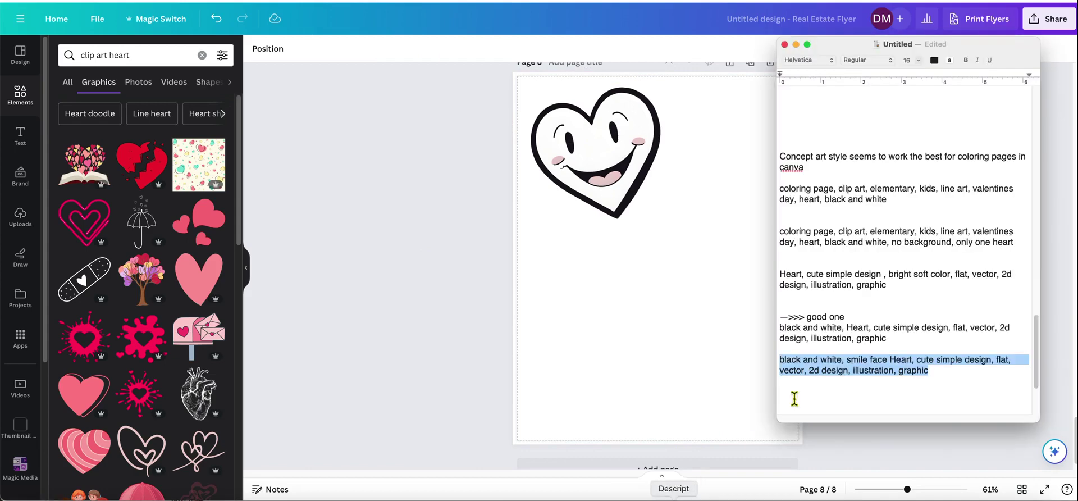